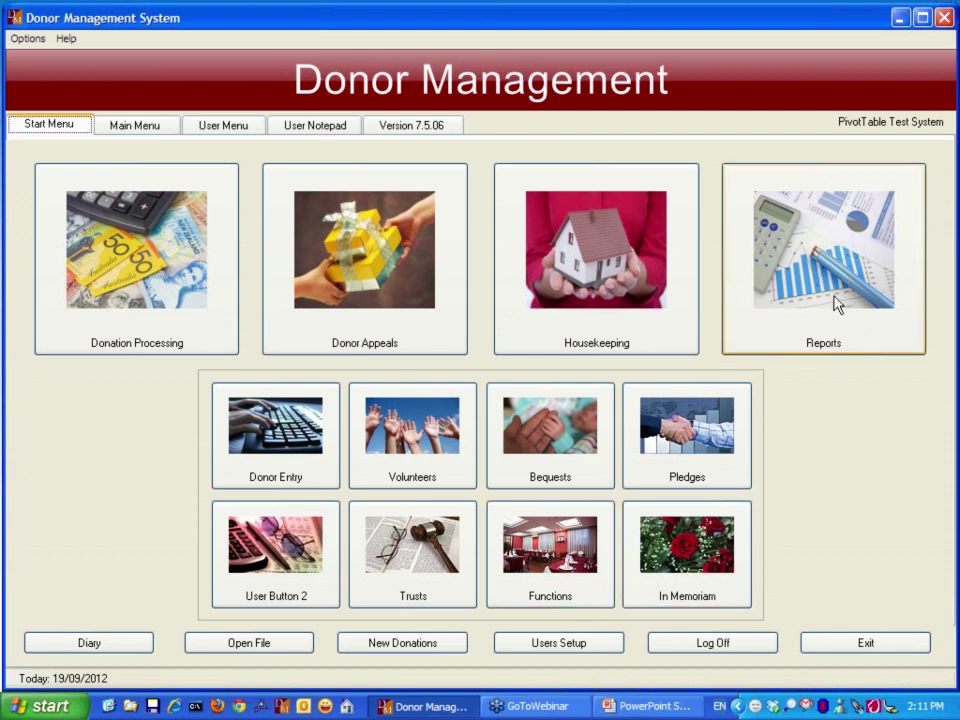
# - Open the Visual Report Writer from the reports area and move its window higher on the screen
pyautogui.click(813, 280)
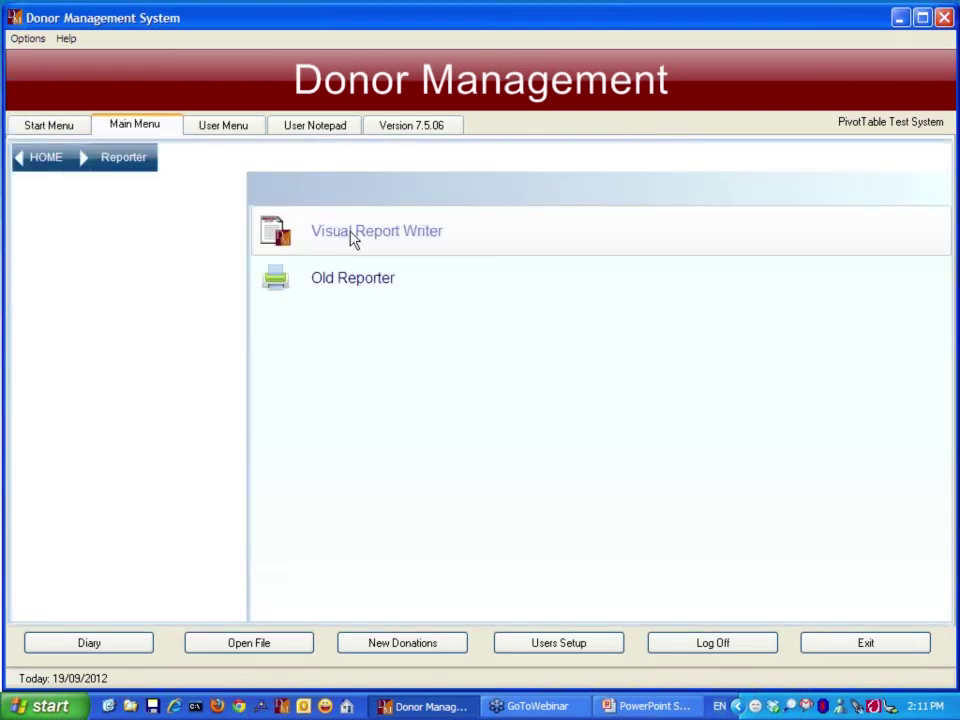
pyautogui.click(351, 234)
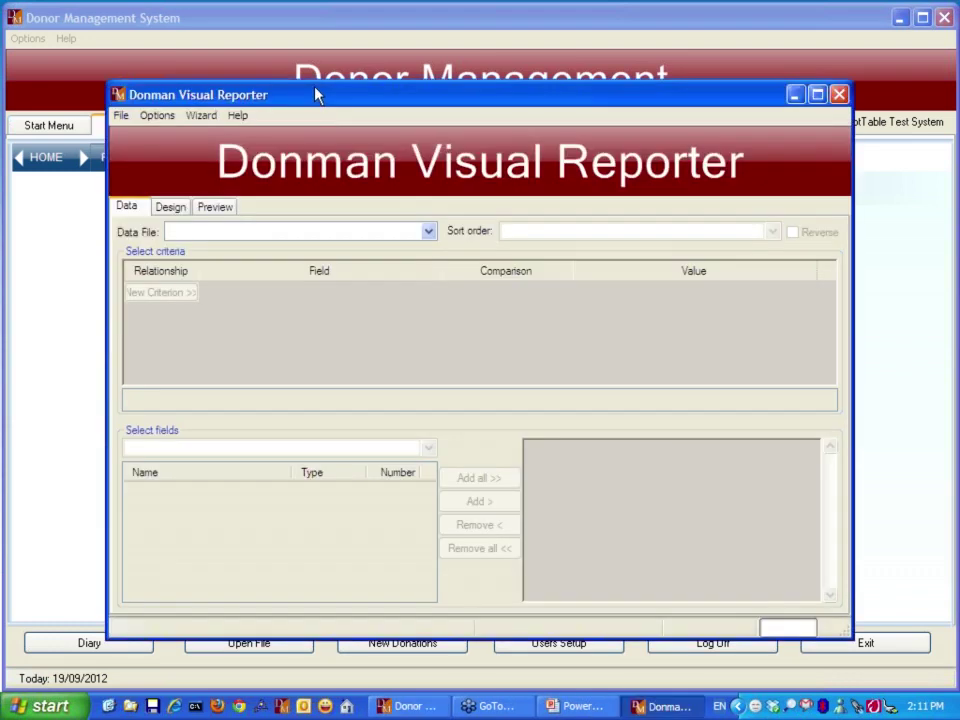
pyautogui.moveTo(315, 87); pyautogui.dragTo(296, 46)
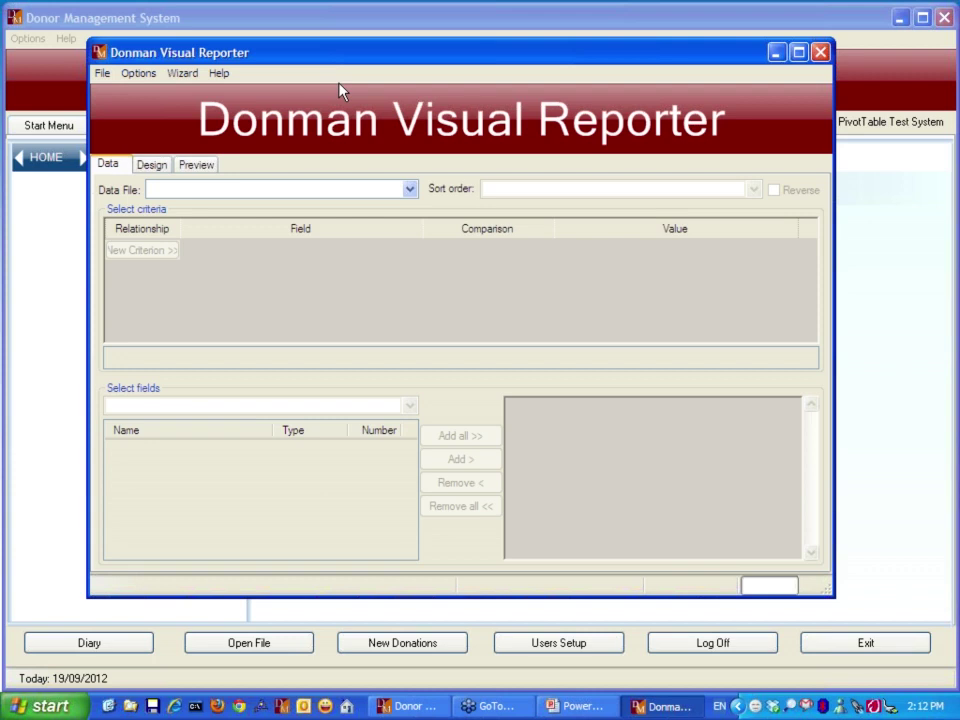
# - Set the report's data file to DONATION and its sort order to DONATION_DATE, CAMPAIGN_CODE, RECNUM
pyautogui.click(411, 193)
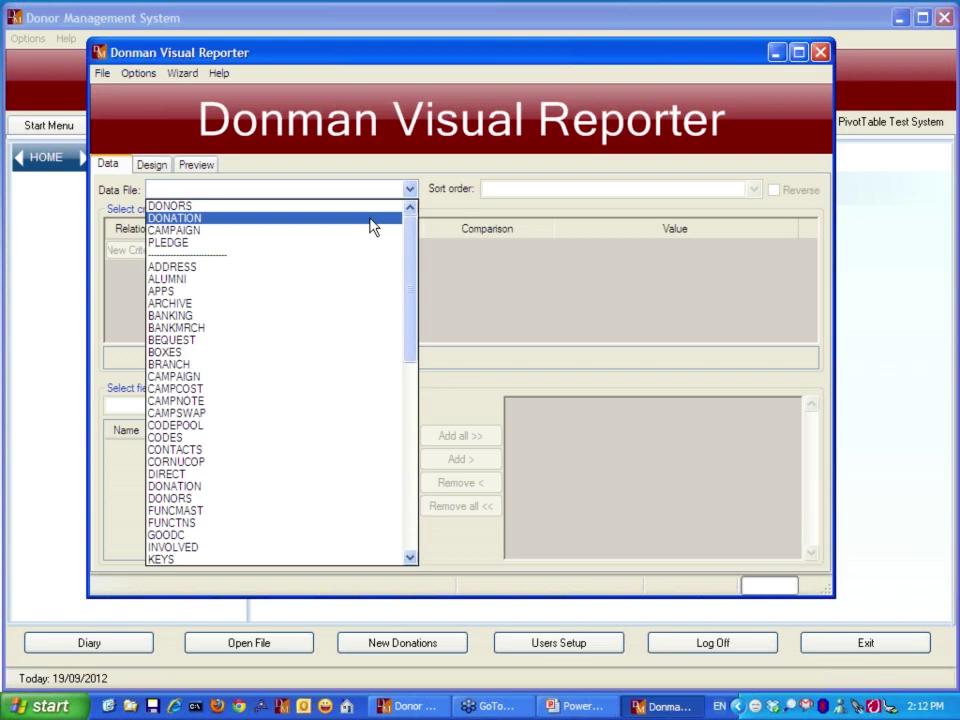
pyautogui.click(370, 220)
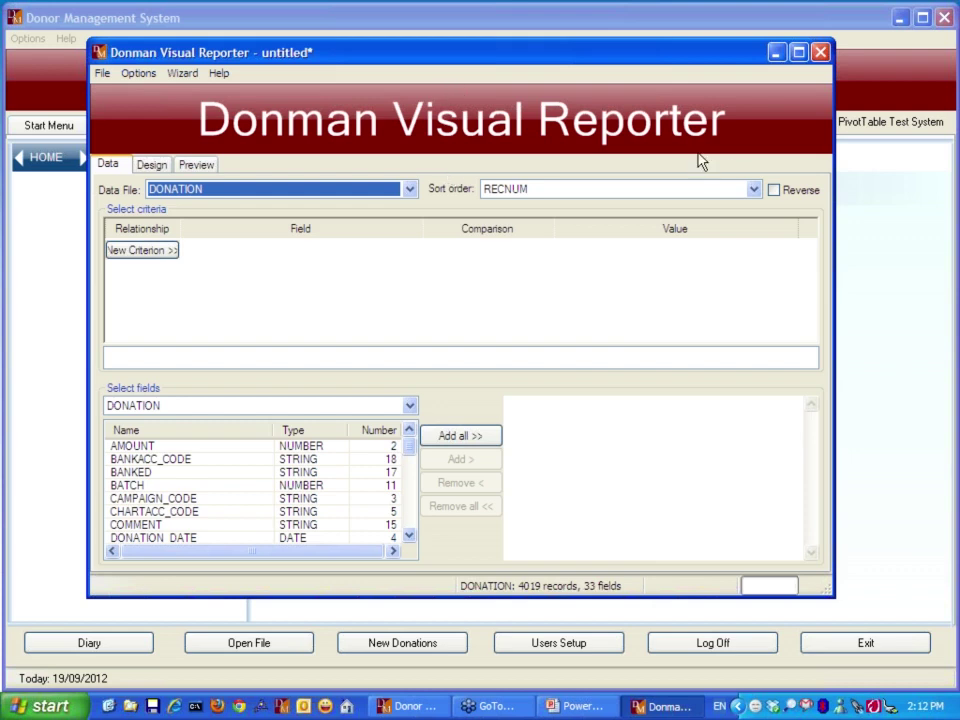
pyautogui.click(754, 190)
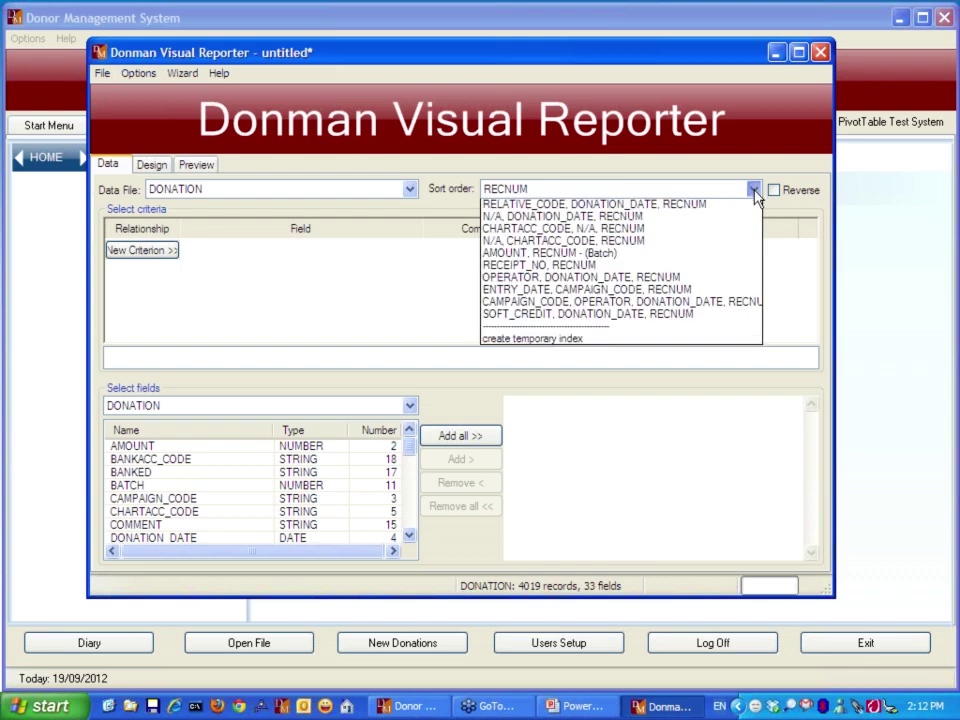
pyautogui.click(700, 231)
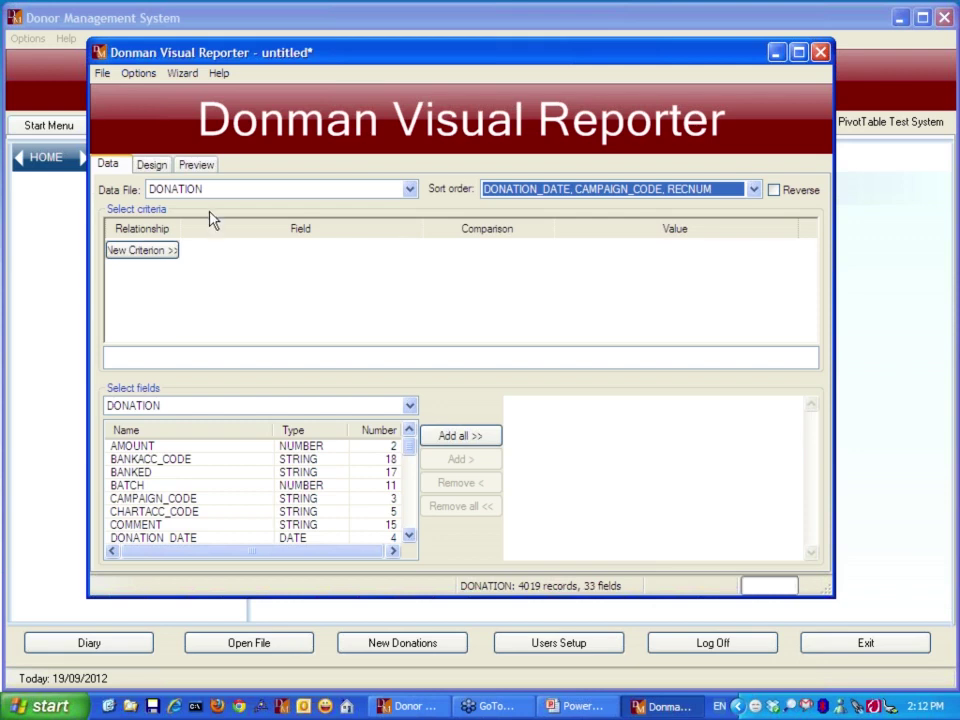
# - Add a selection criterion requiring DONATION_DATE to be greater than or equal to 01/01/2009
pyautogui.click(142, 250)
pyautogui.click(167, 253)
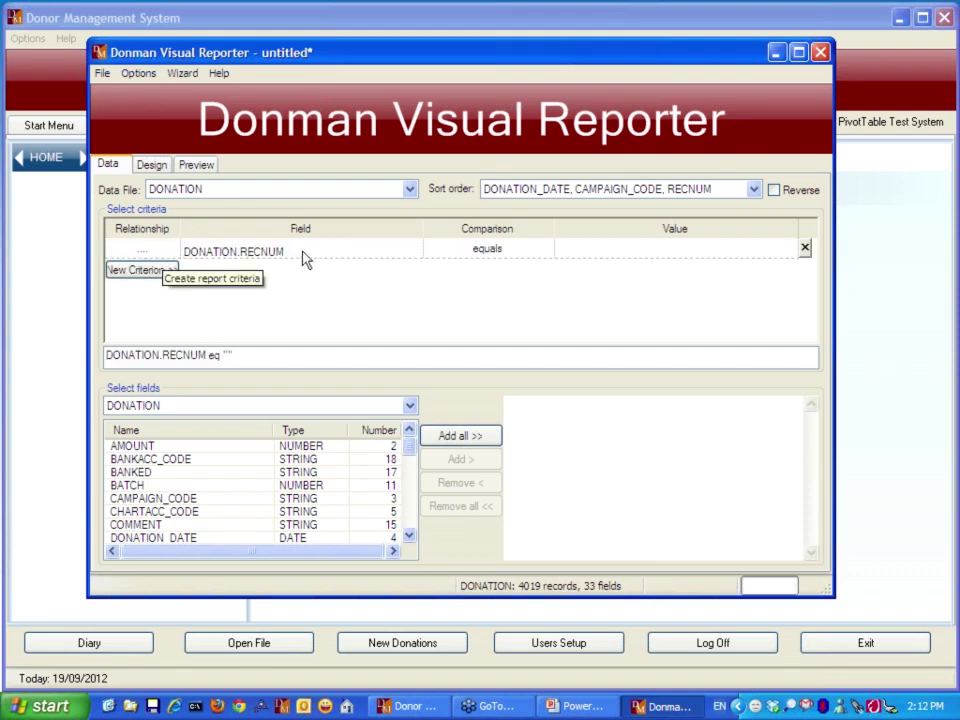
pyautogui.click(313, 257)
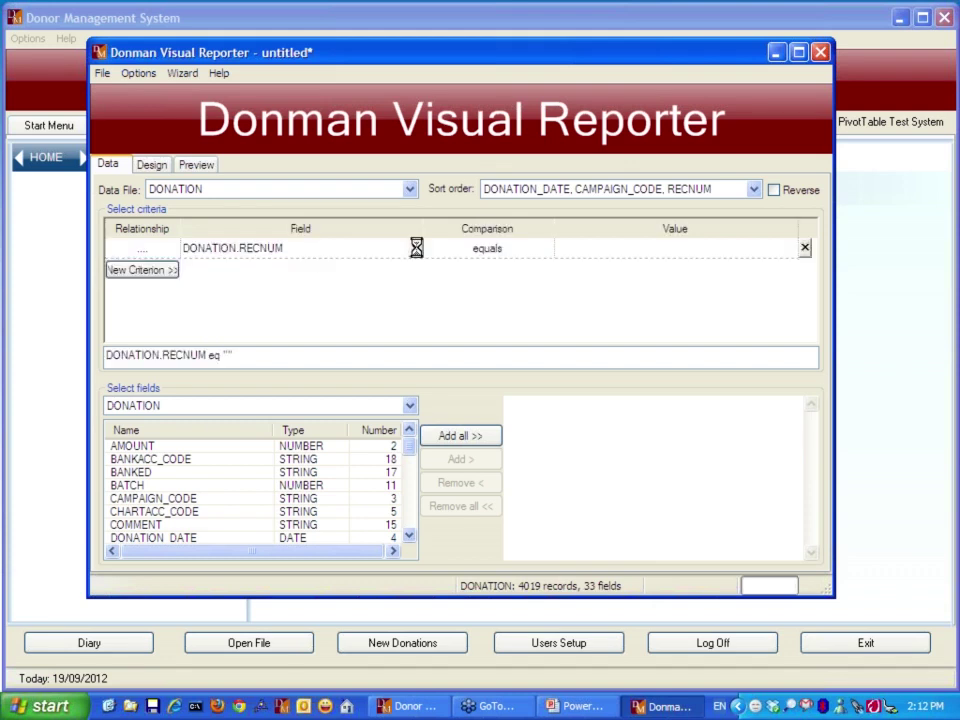
pyautogui.doubleClick(285, 360)
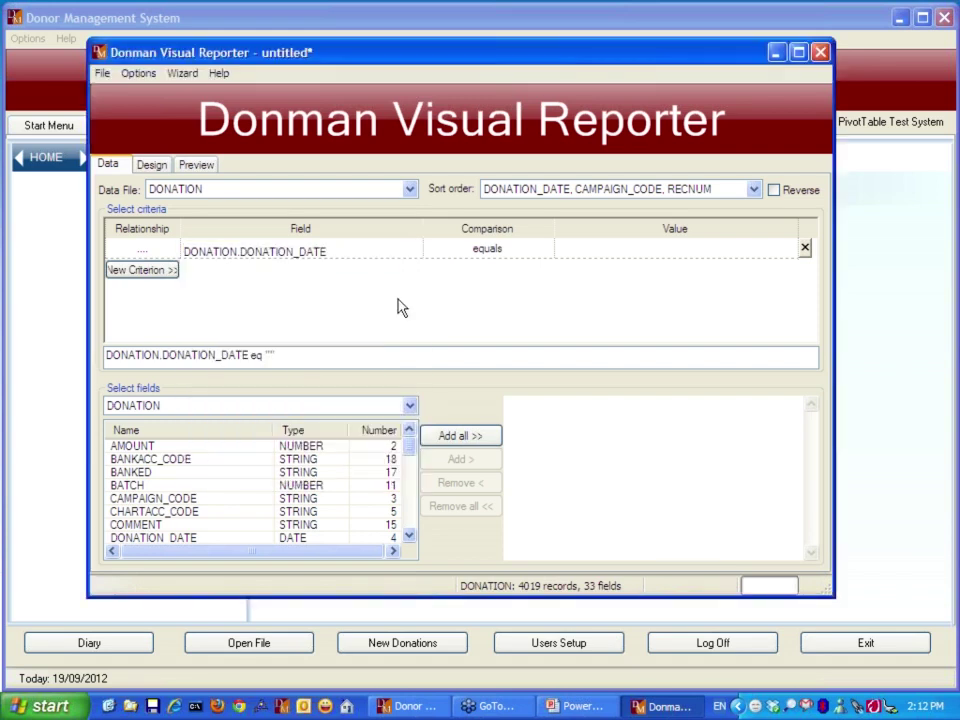
pyautogui.click(512, 257)
pyautogui.click(546, 250)
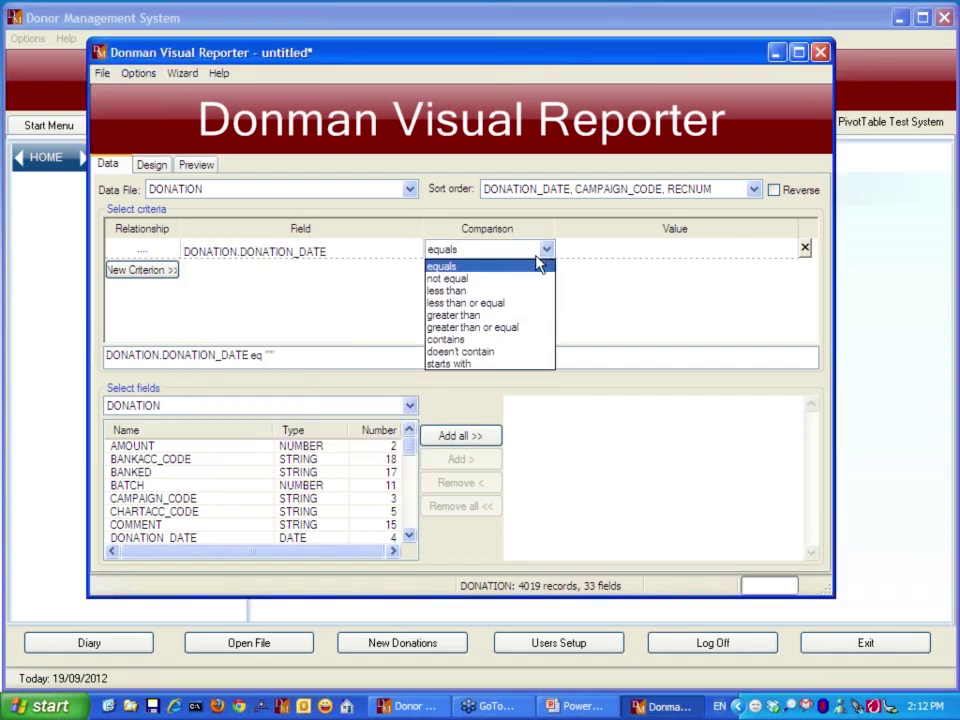
pyautogui.click(518, 330)
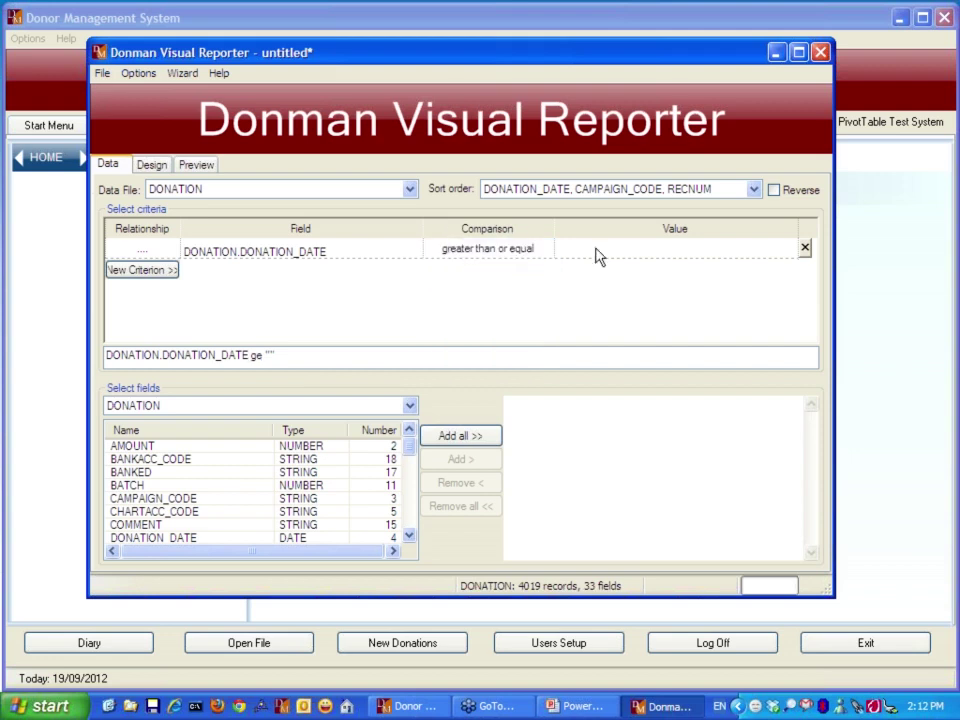
pyautogui.click(587, 247)
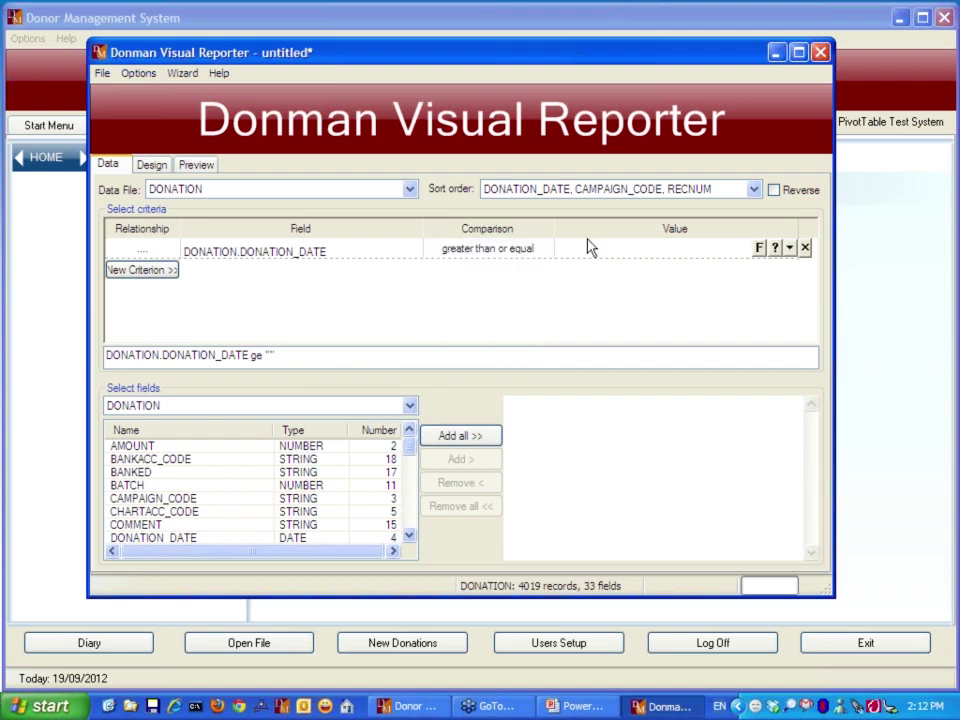
pyautogui.write('01/01/2009')
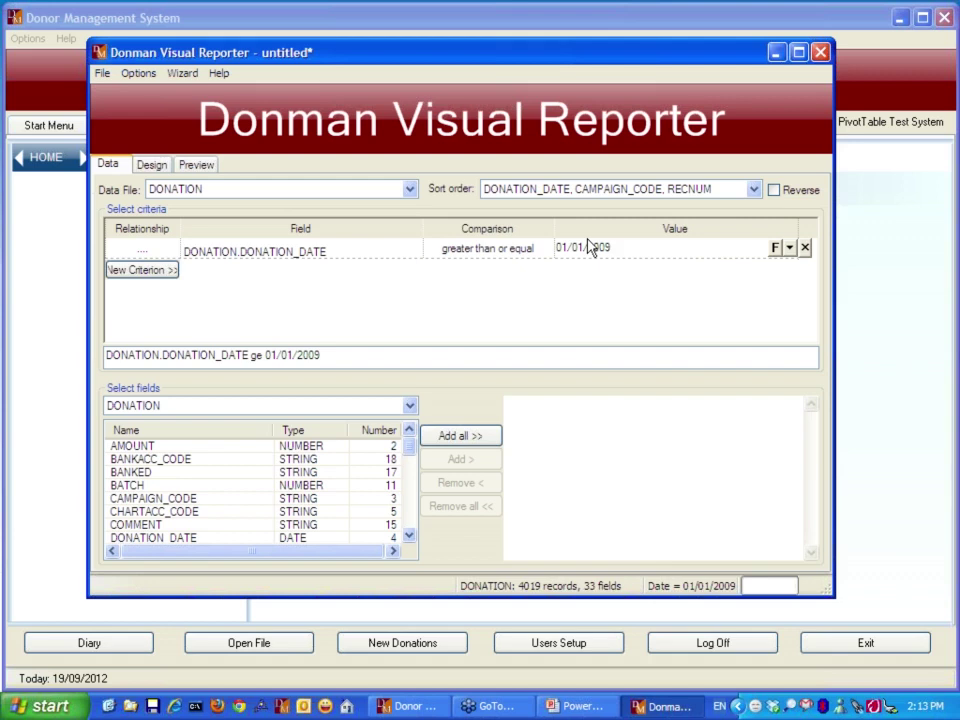
# - Add a second criterion, joined with and, requiring DONATION_DATE to be less than or equal to 31/12/2011
pyautogui.click(150, 270)
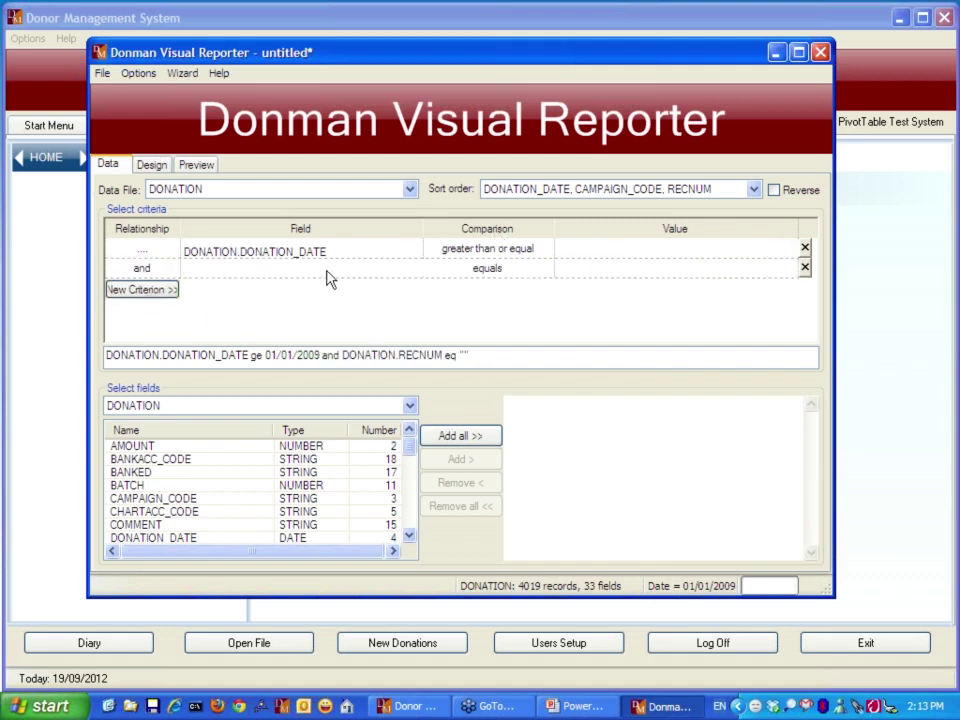
pyautogui.click(416, 270)
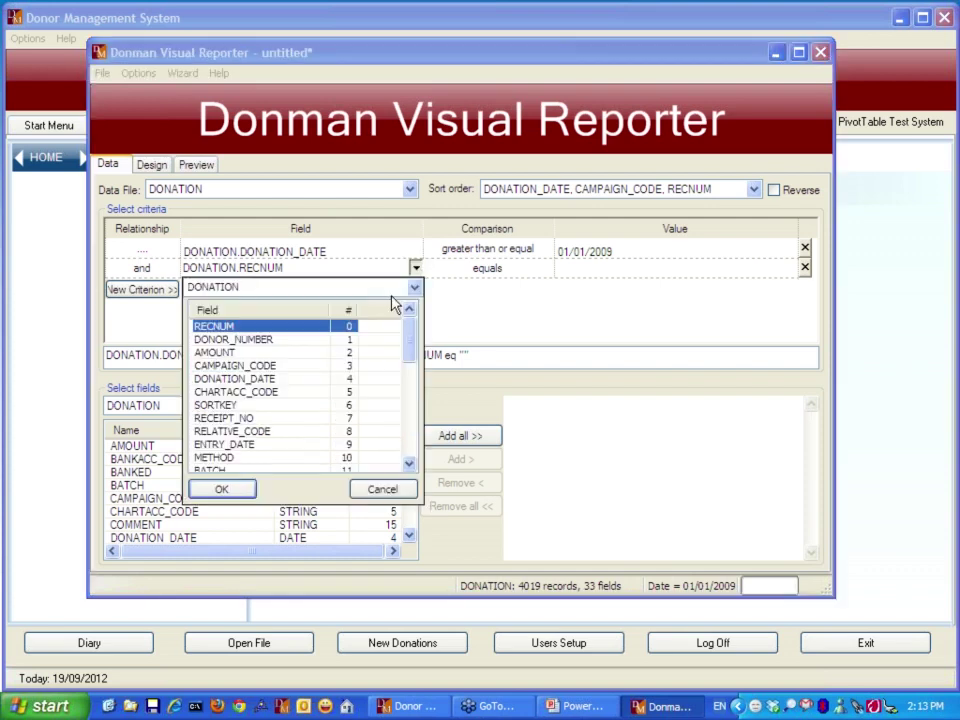
pyautogui.click(255, 383)
pyautogui.doubleClick(255, 383)
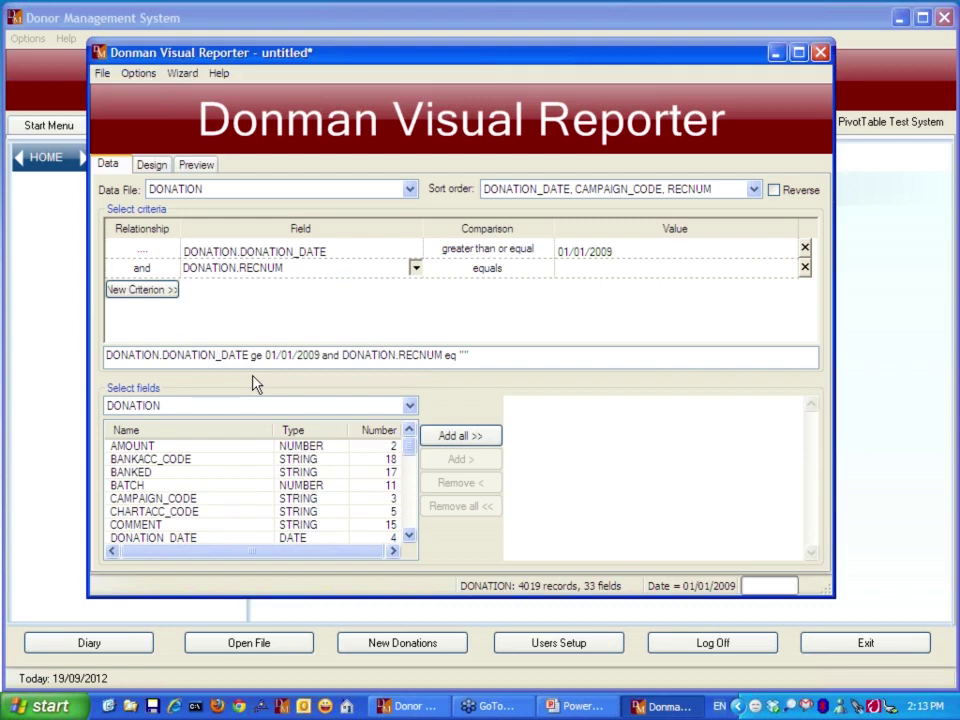
pyautogui.click(545, 270)
pyautogui.click(512, 324)
pyautogui.write('3')
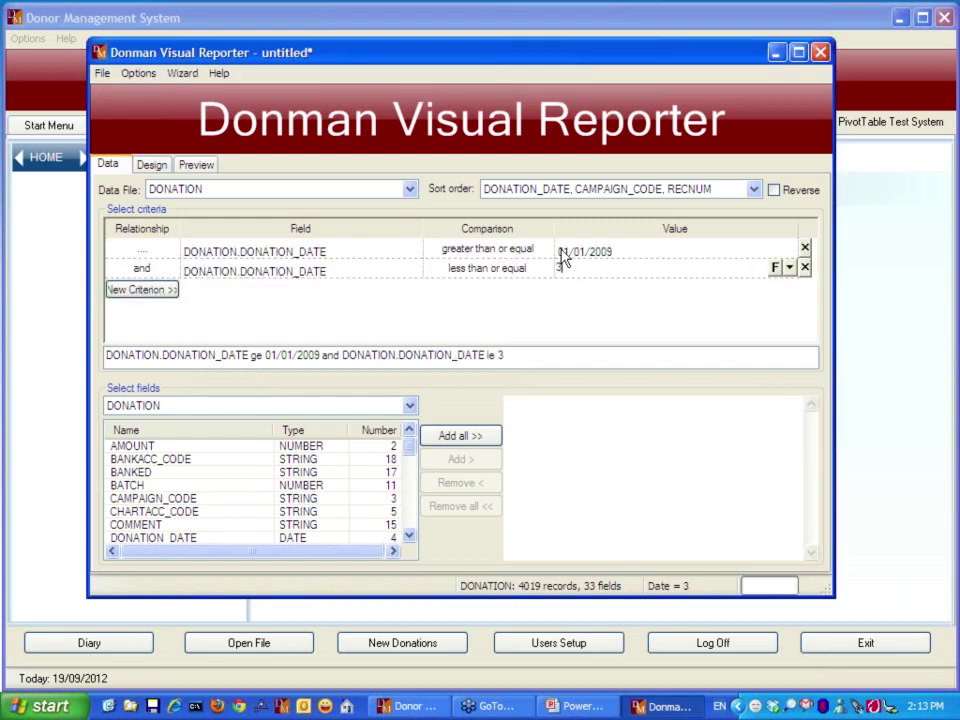
pyautogui.write('1/12/2011')
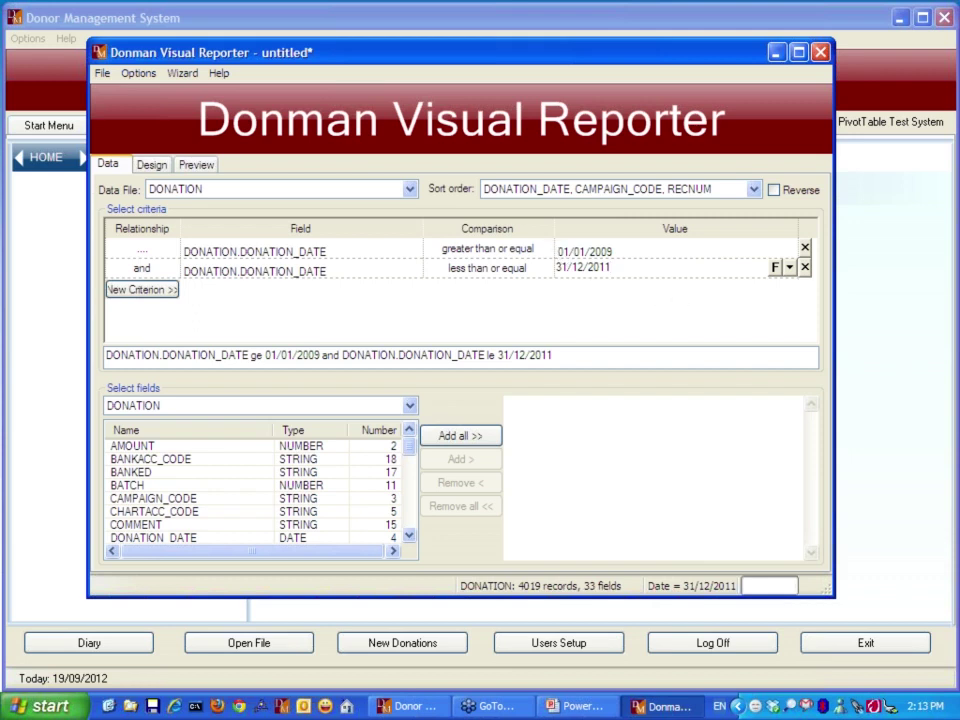
# - Consult the date formula help and set the first criterion's value to the formula y-y3
pyautogui.click(618, 252)
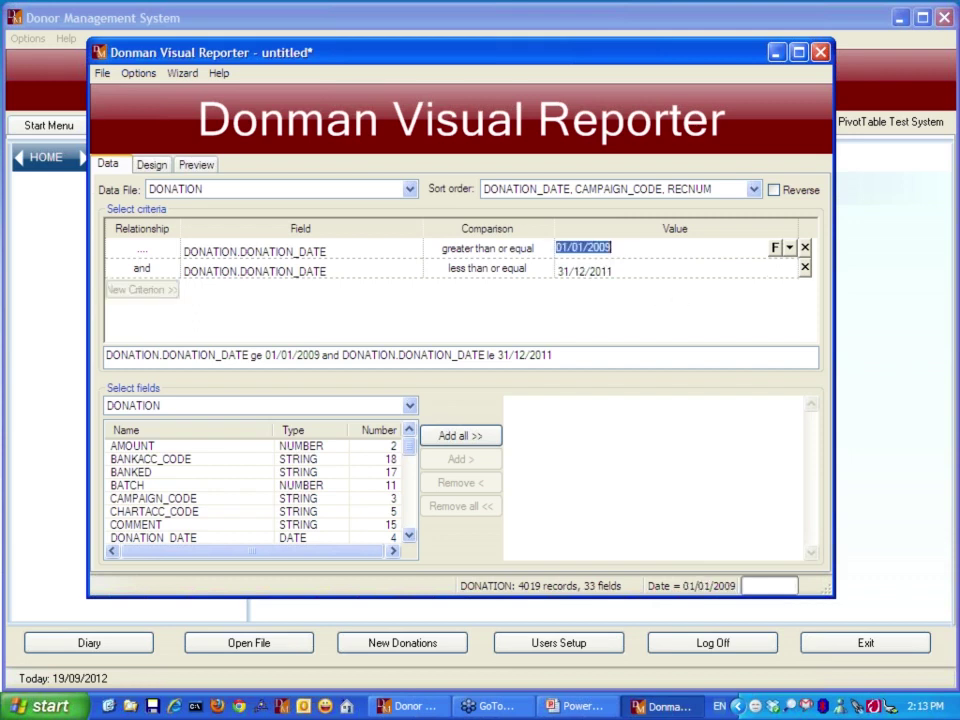
pyautogui.click(775, 249)
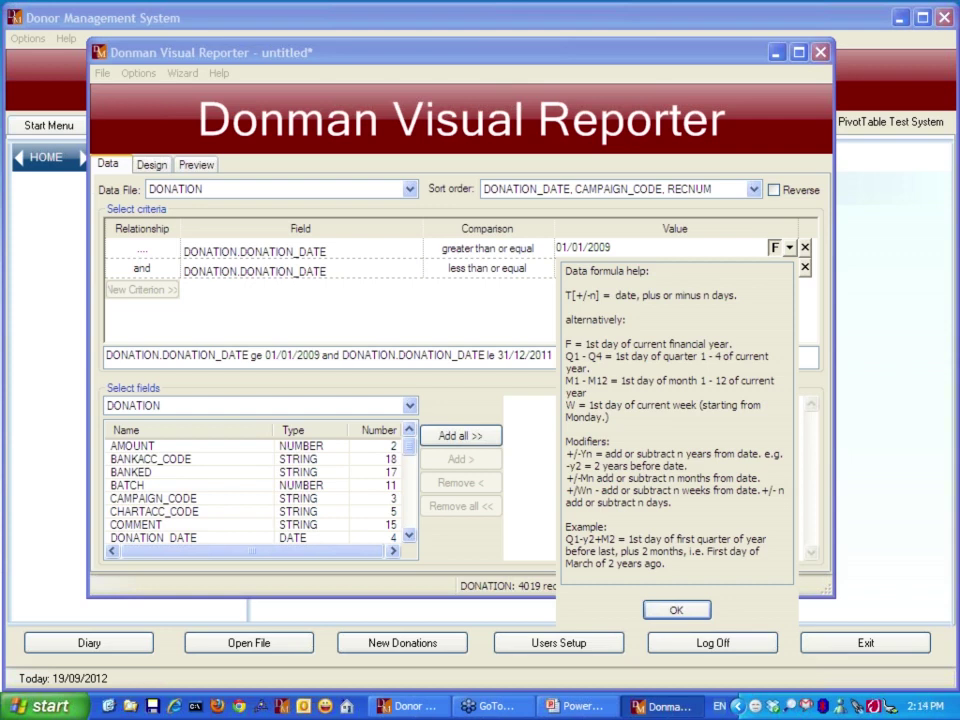
pyautogui.click(689, 613)
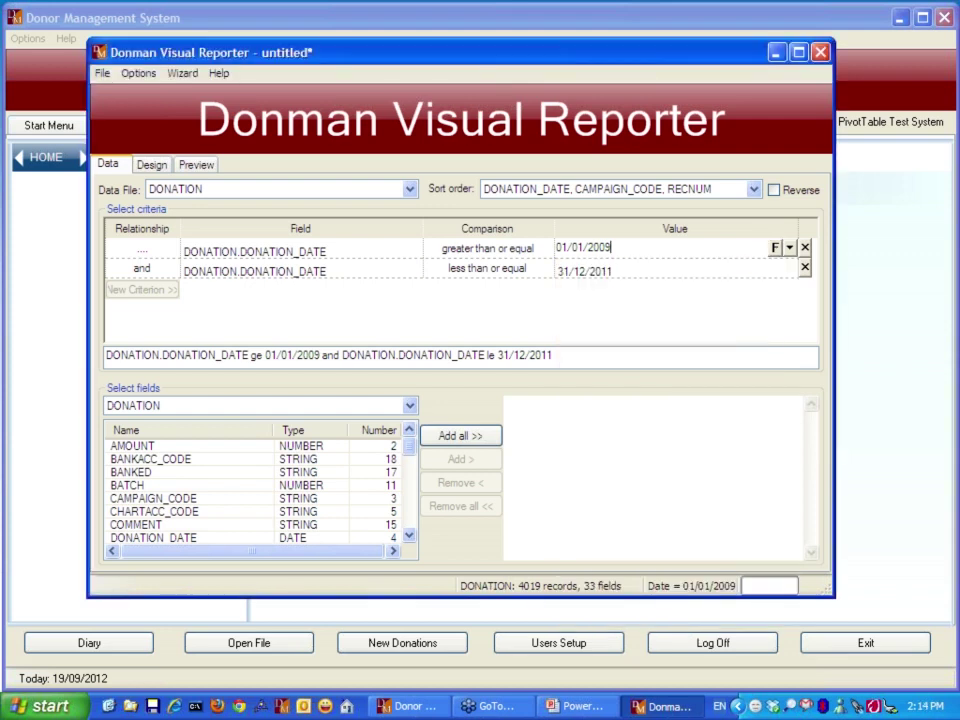
pyautogui.click(558, 249)
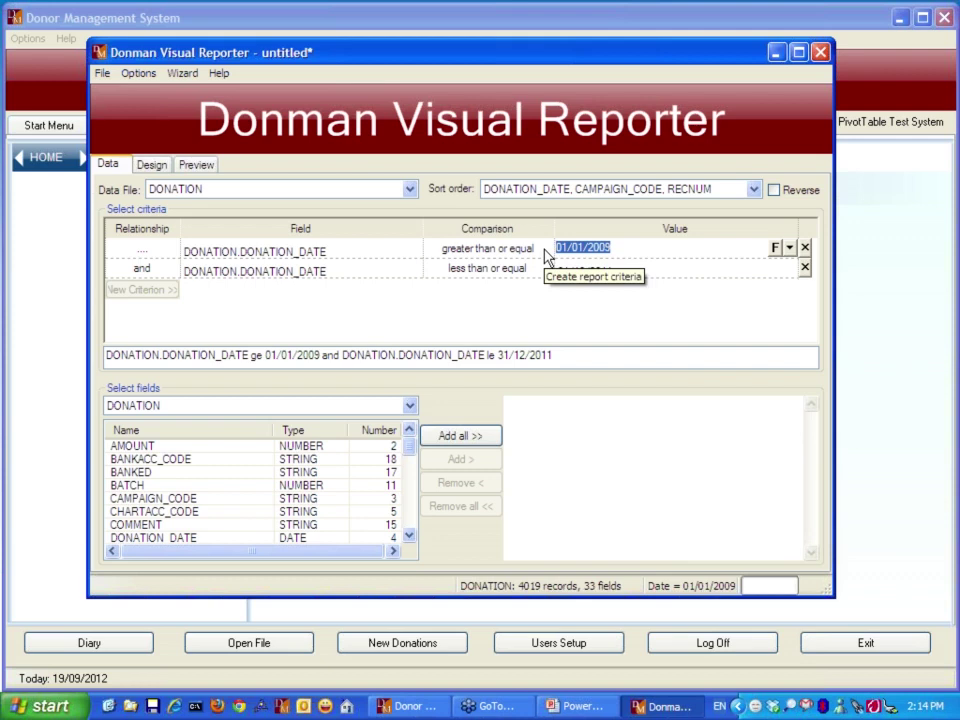
pyautogui.write('y')
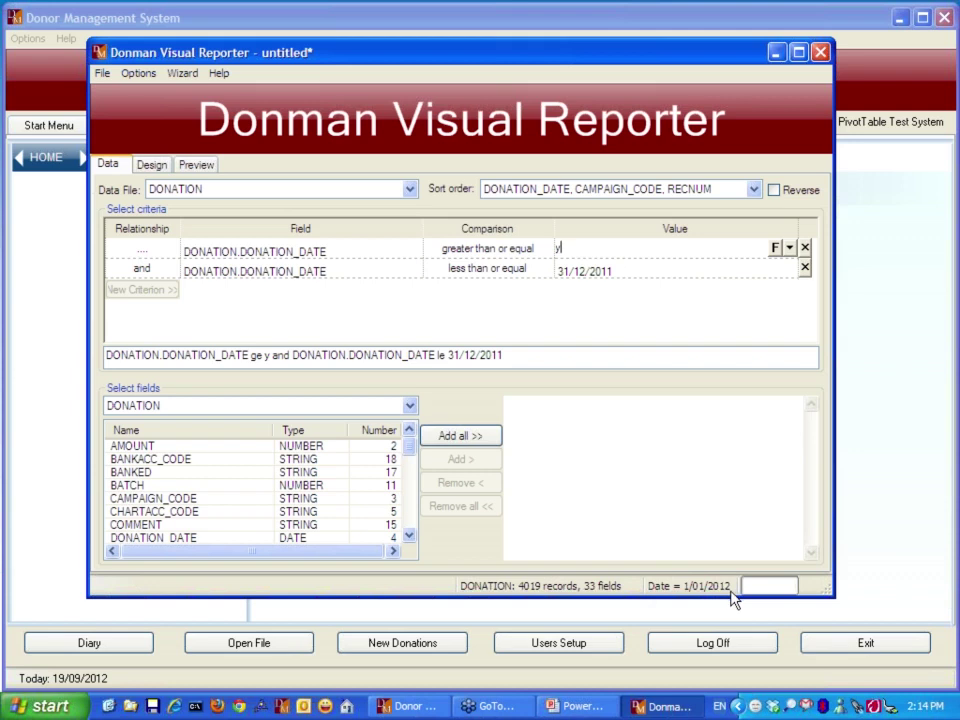
pyautogui.write('-y3')
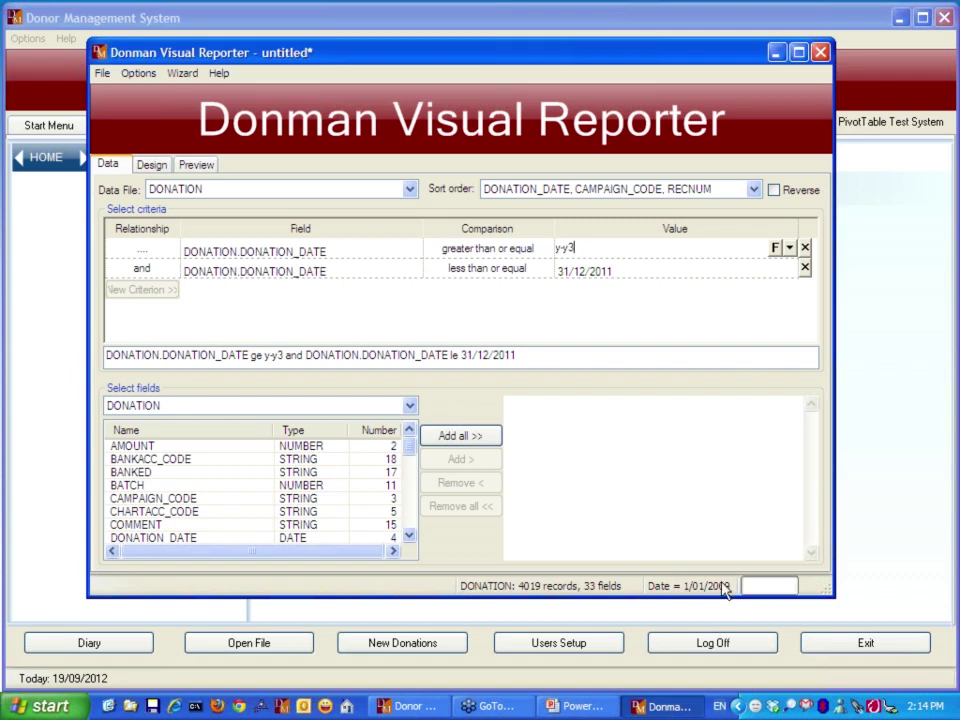
# - Set the second criterion's value to the date formula y-y2-1
pyautogui.click(621, 274)
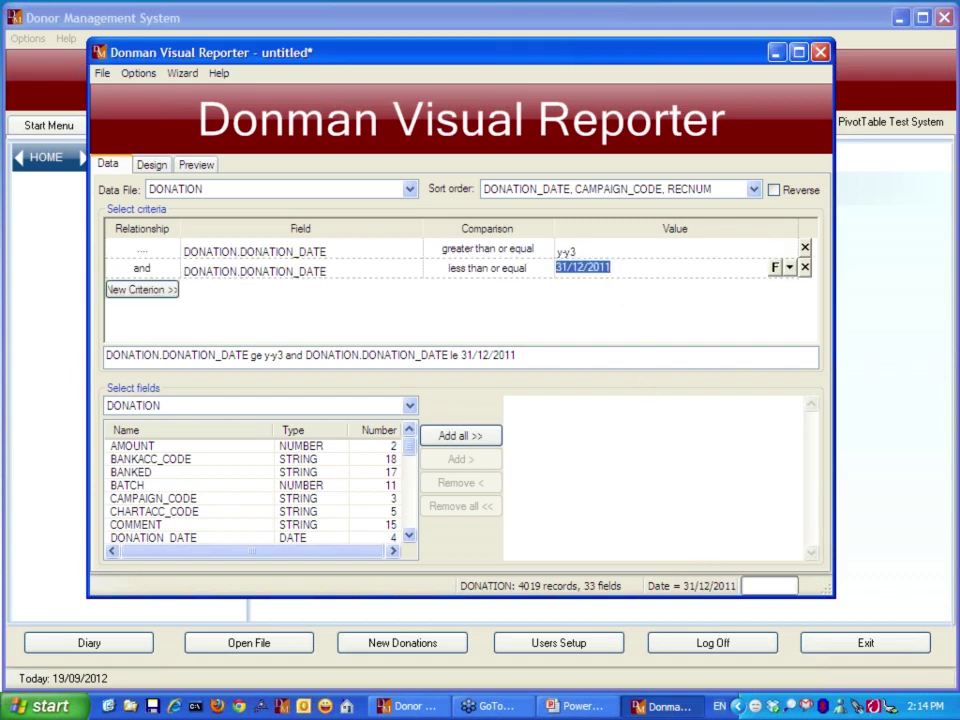
pyautogui.write('y')
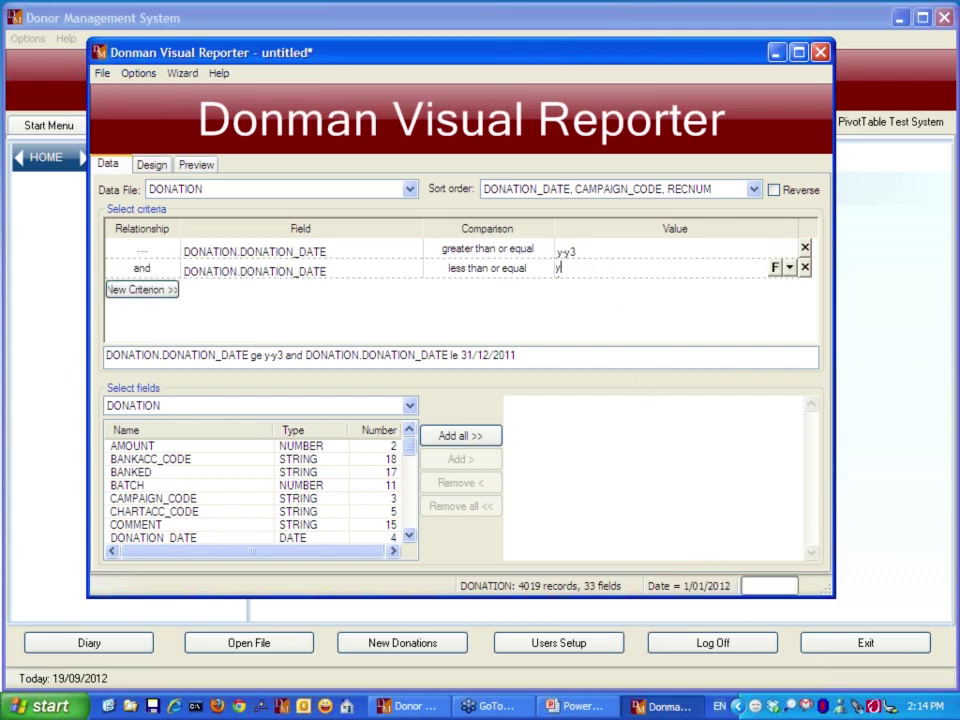
pyautogui.write('-y2')
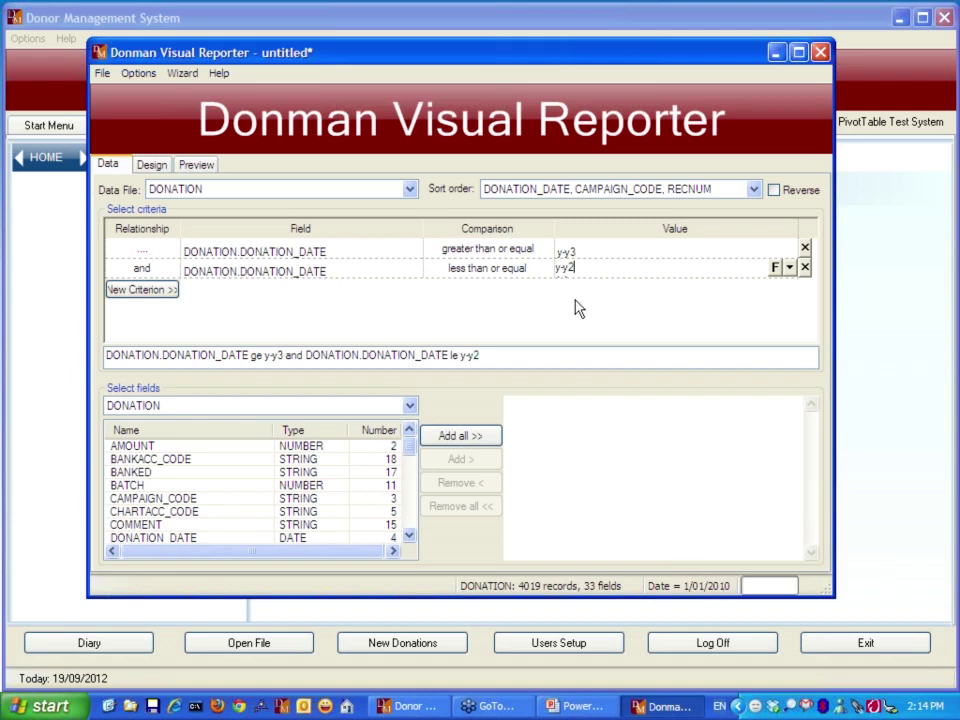
pyautogui.write('-1')
# - Sort the available fields by number and add DONOR_NUMBER, AMOUNT, CAMPAIGN_CODE, DONATION_DATE and CHARTACC_CODE to the report
pyautogui.click(383, 436)
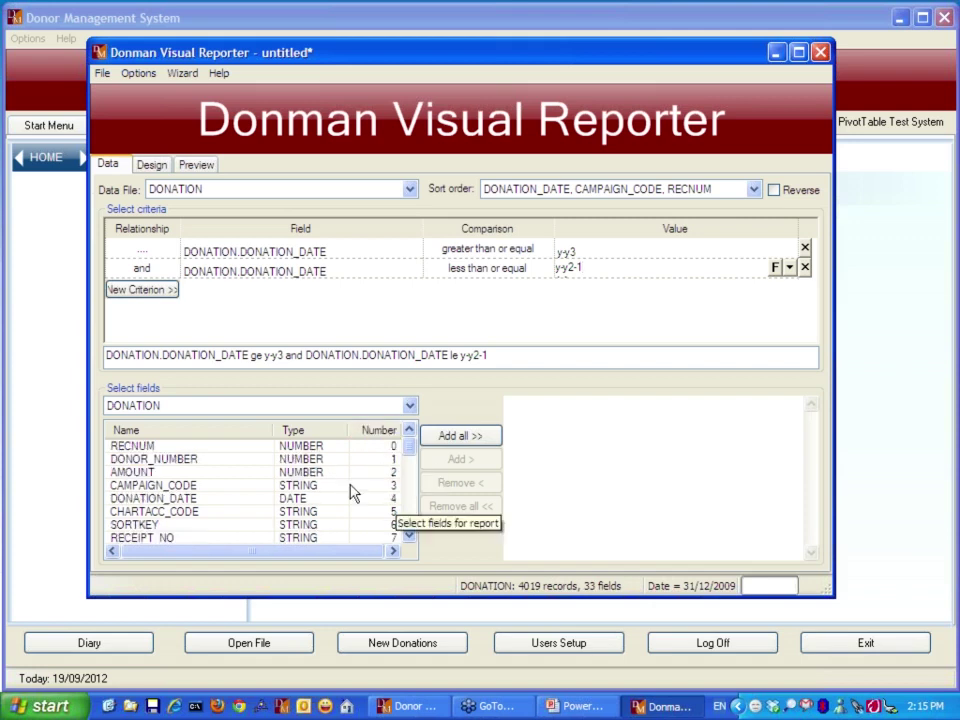
pyautogui.doubleClick(190, 460)
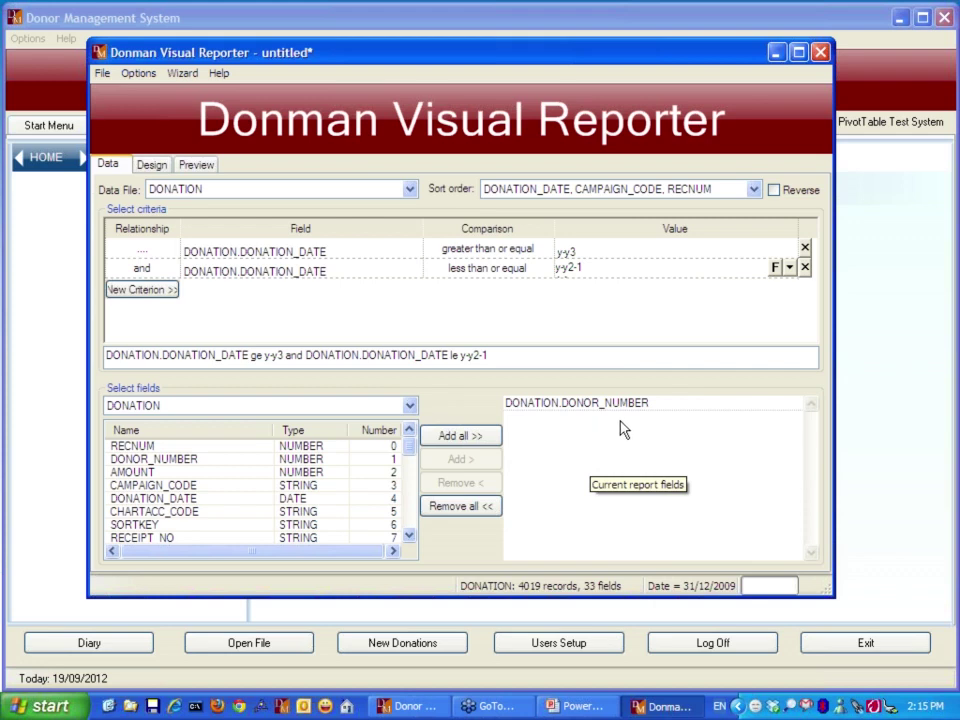
pyautogui.doubleClick(163, 475)
pyautogui.doubleClick(168, 487)
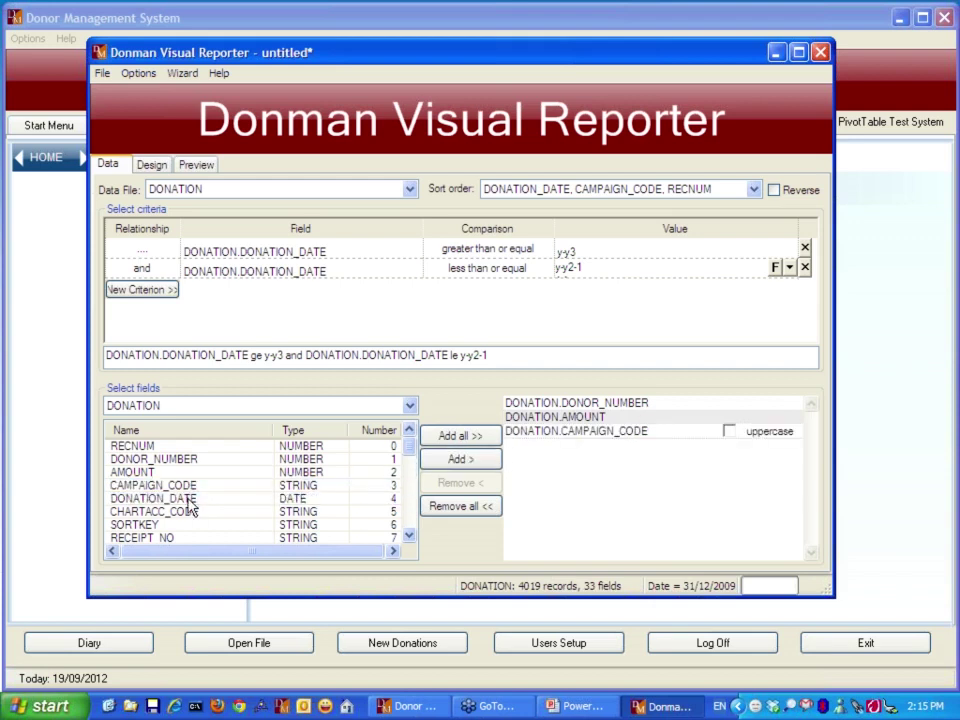
pyautogui.doubleClick(187, 500)
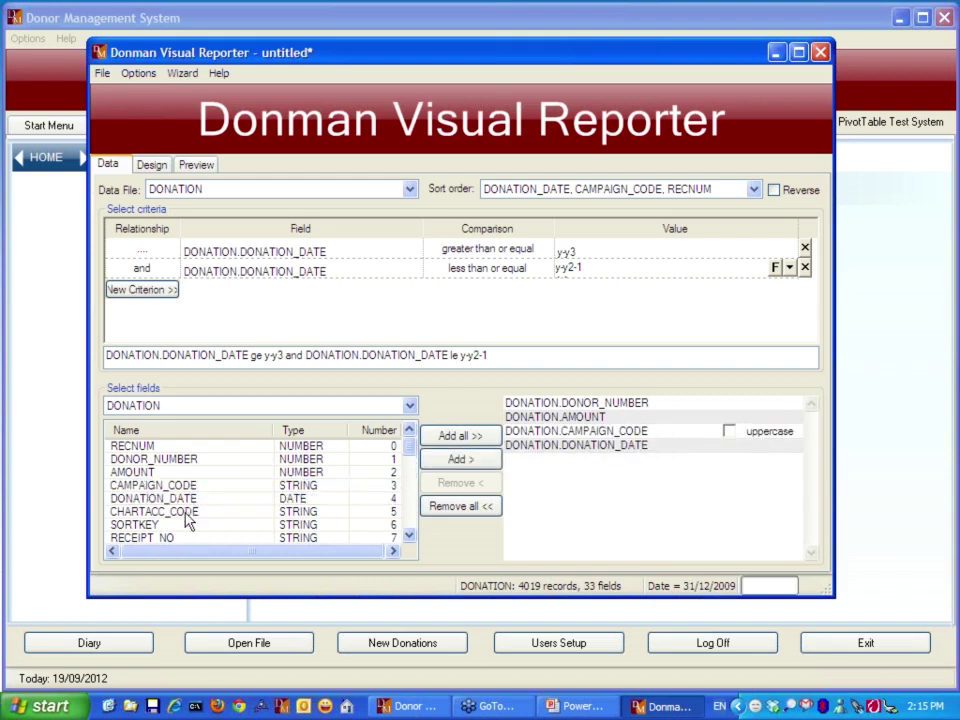
pyautogui.doubleClick(187, 517)
# - Add the METHOD and DONATION_TYPE fields from the DONATION file to the report
pyautogui.scroll(-2, 180, 510)
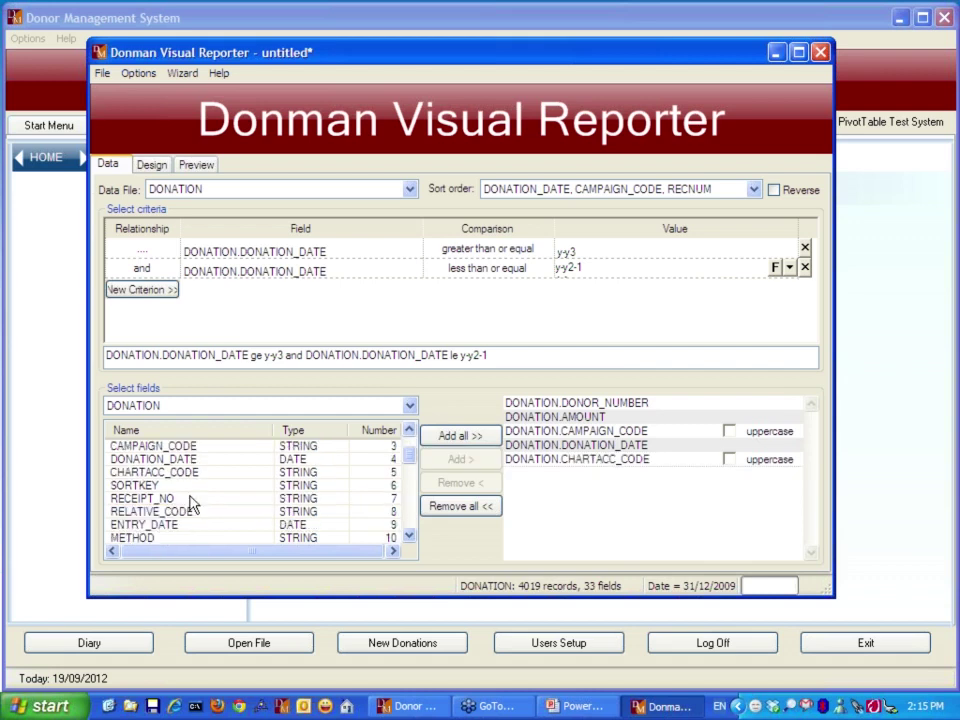
pyautogui.doubleClick(170, 498)
pyautogui.scroll(-2, 222, 515)
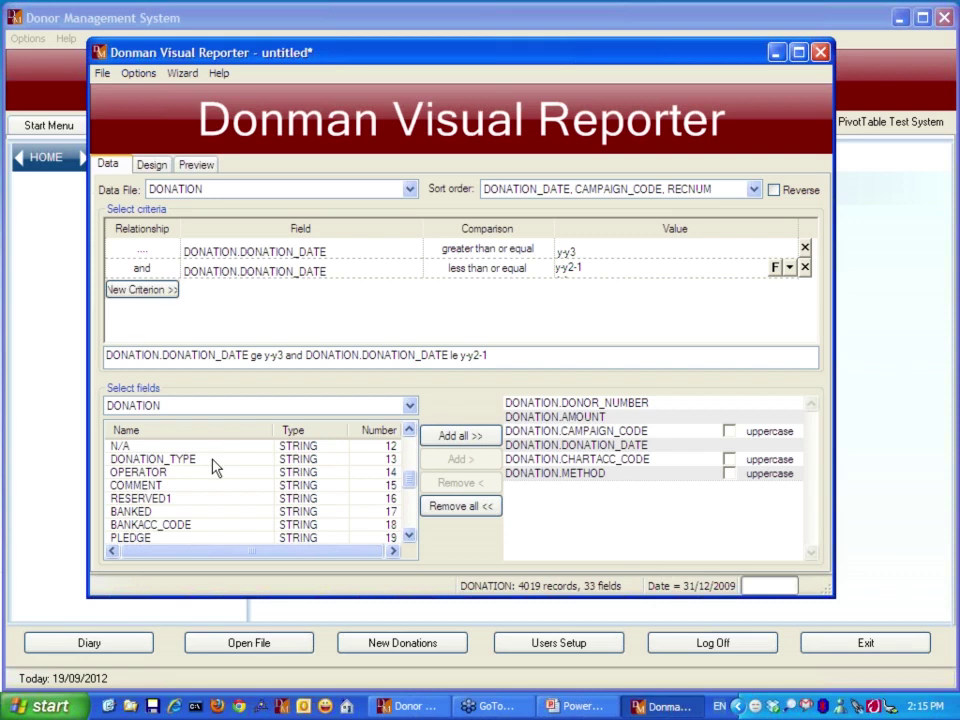
pyautogui.doubleClick(214, 463)
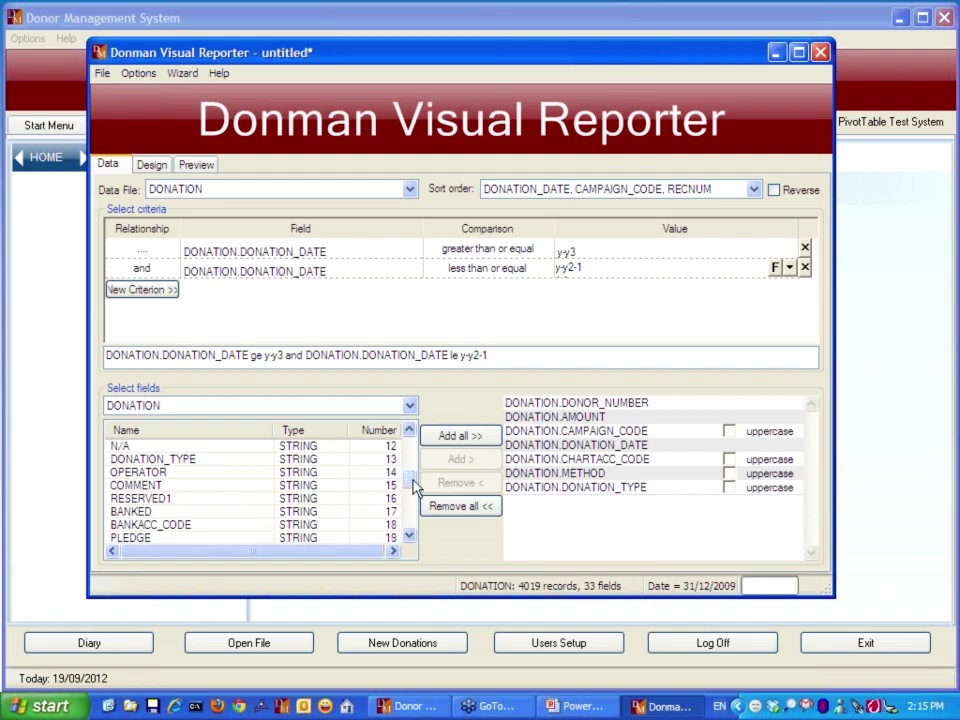
# - List the fields of the DONORS file and sort them alphabetically by name
pyautogui.moveTo(411, 481); pyautogui.dragTo(411, 484)
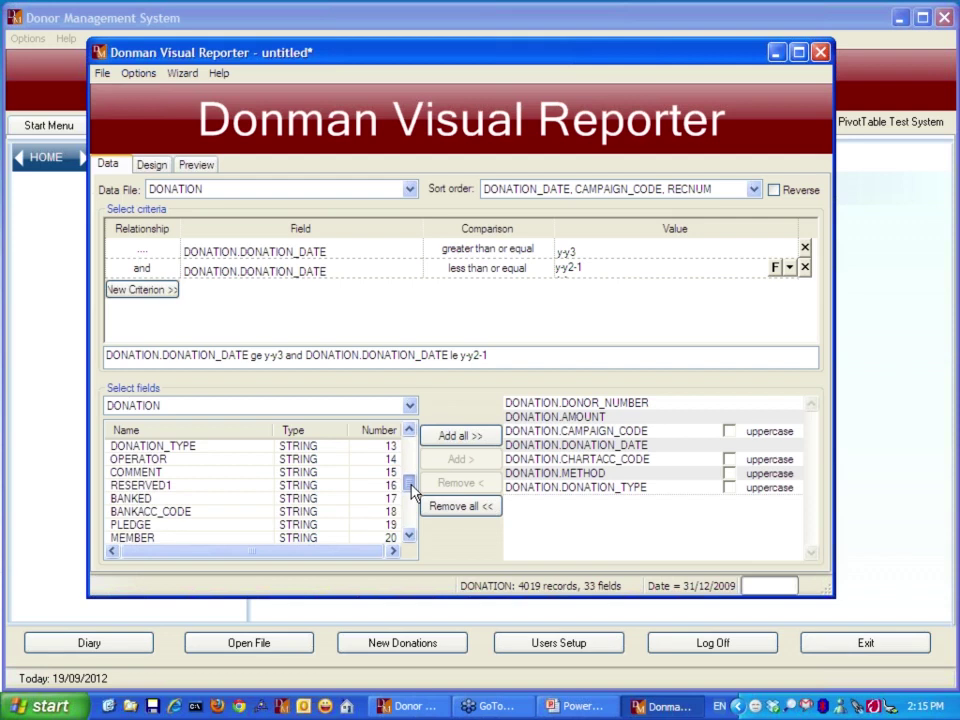
pyautogui.moveTo(413, 487); pyautogui.dragTo(367, 433)
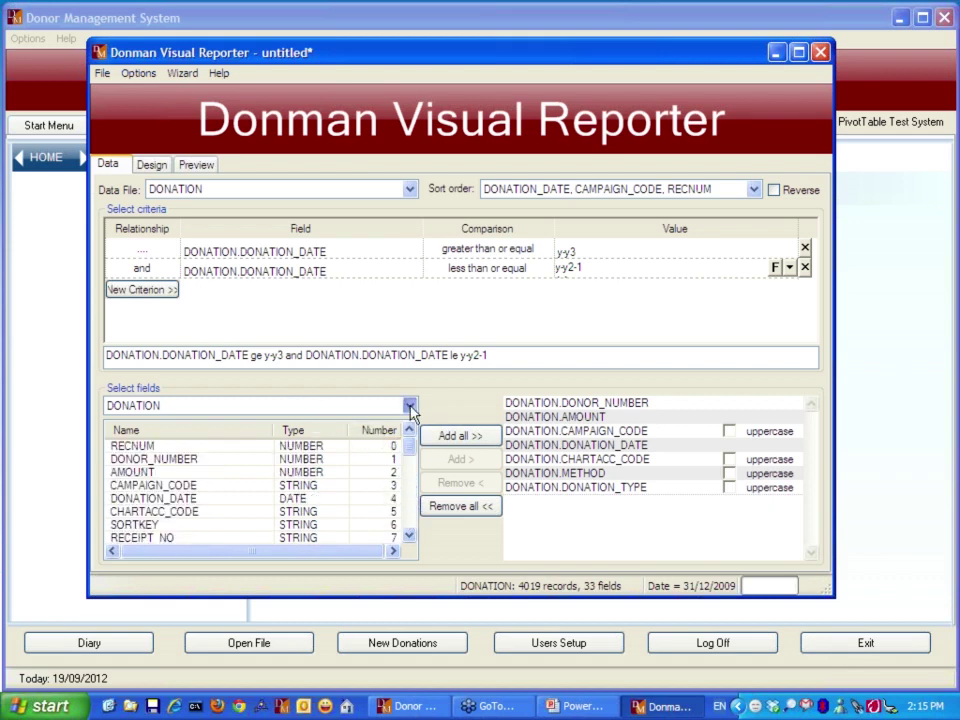
pyautogui.click(410, 406)
pyautogui.click(392, 437)
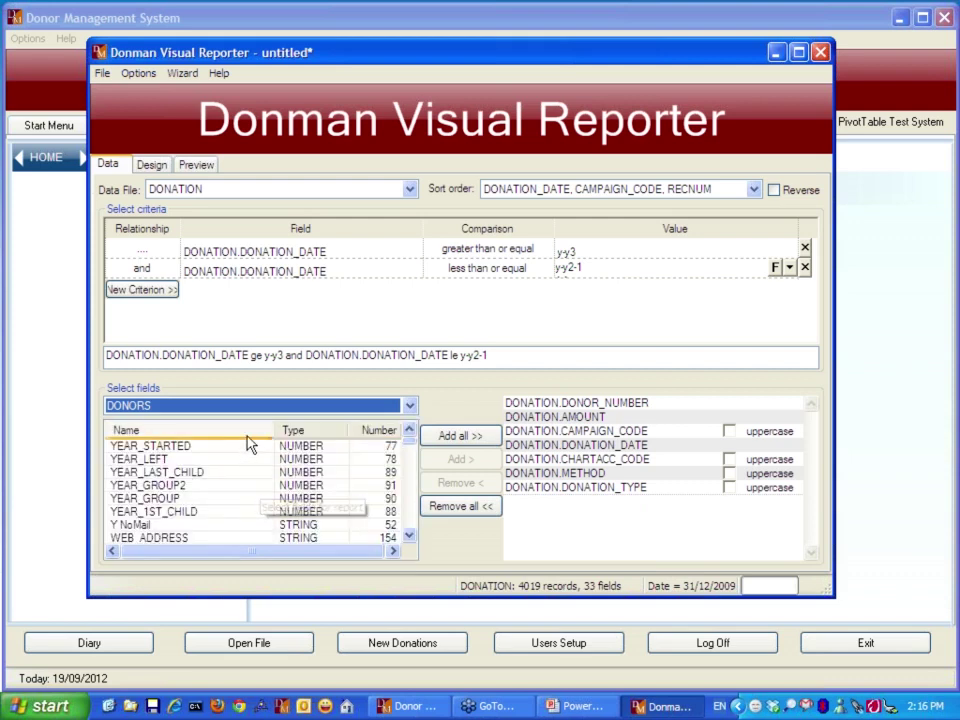
pyautogui.click(230, 432)
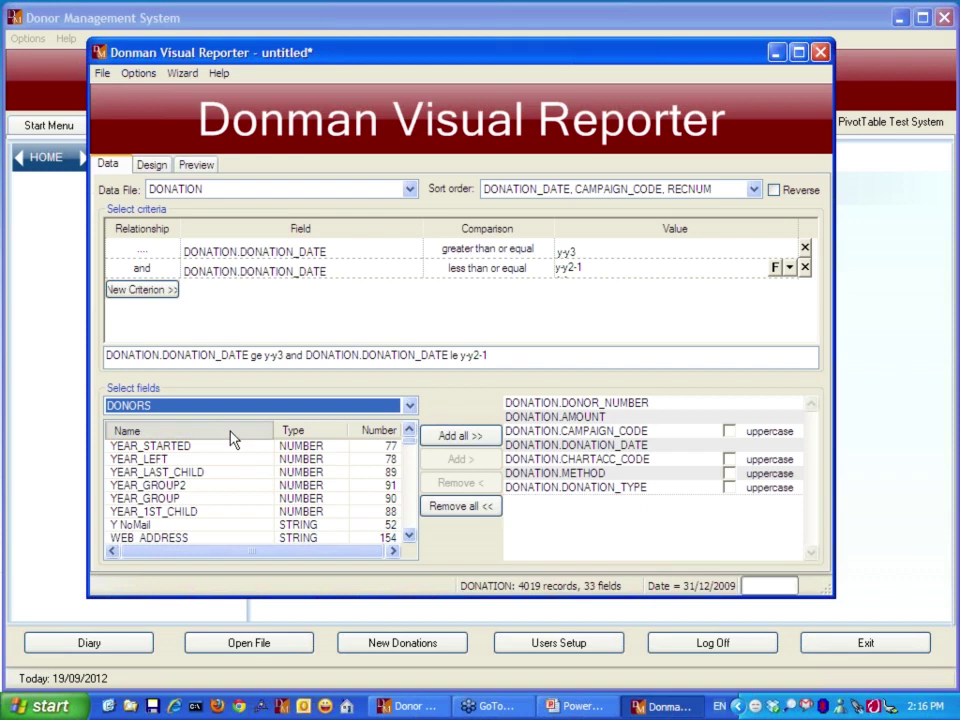
pyautogui.click(235, 432)
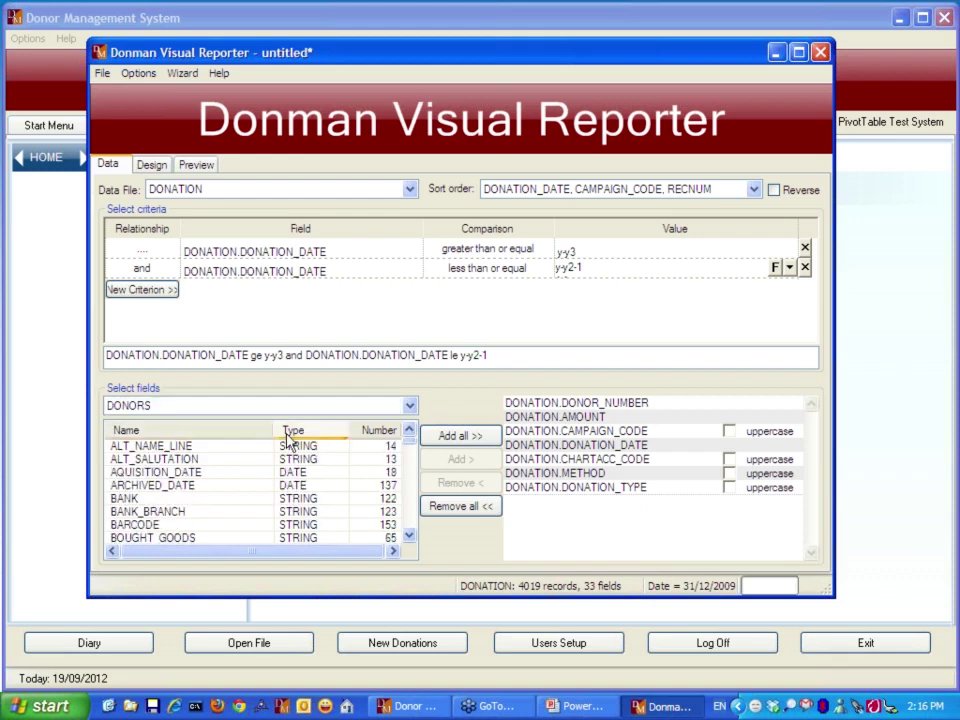
# - Add the DONOR_TYPE and DONOR_SOURCE fields from the DONORS file to the report
pyautogui.click(410, 452)
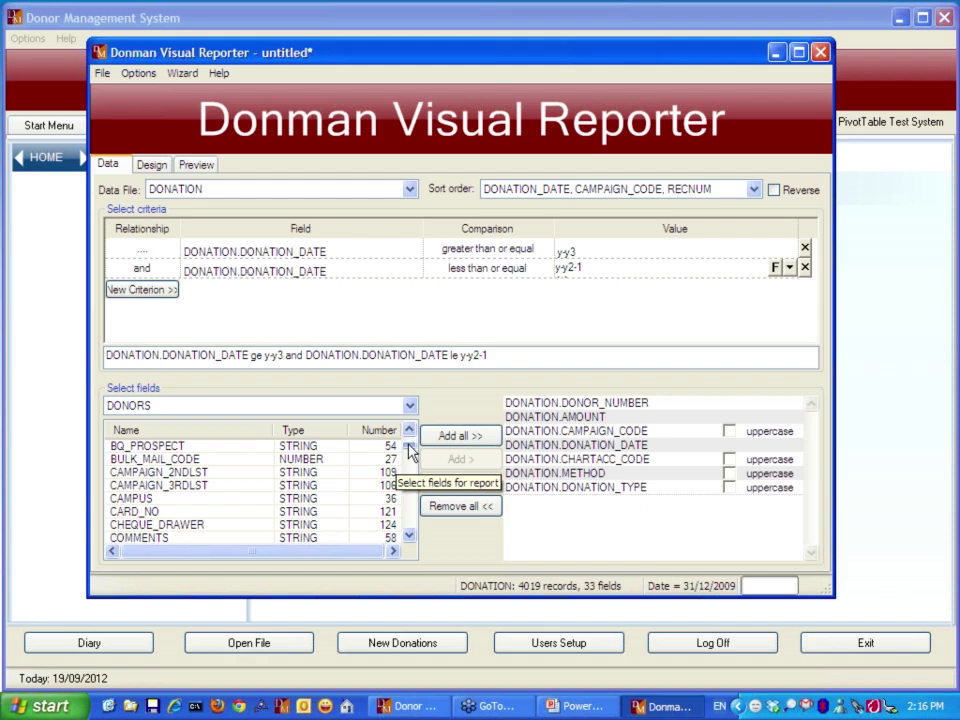
pyautogui.scroll(-7, 410, 452)
pyautogui.scroll(-1, 408, 466)
pyautogui.doubleClick(188, 525)
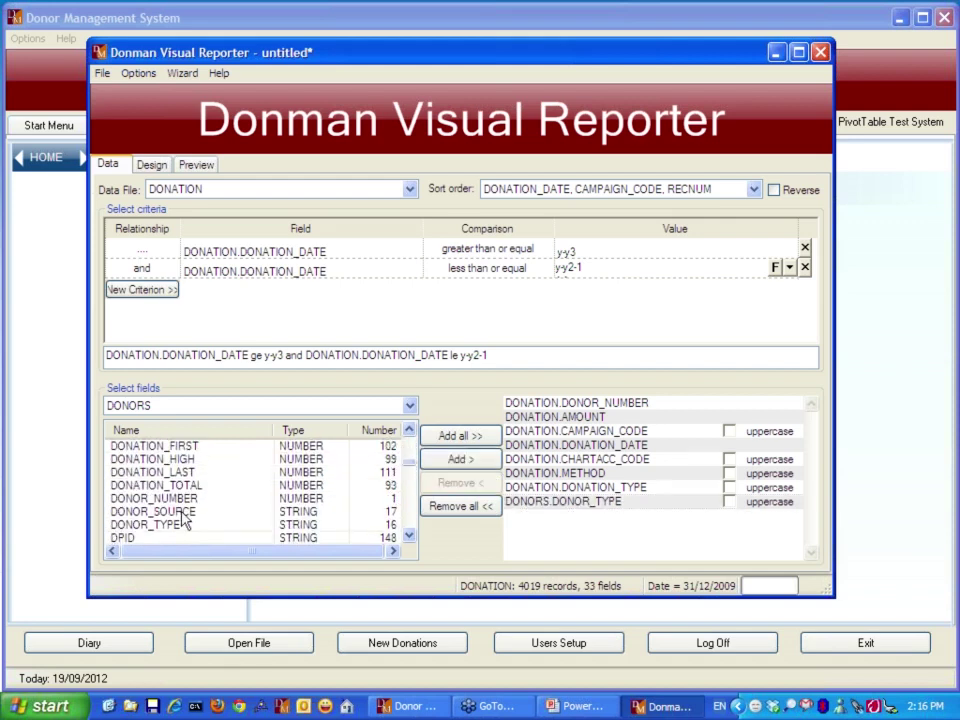
pyautogui.click(183, 513)
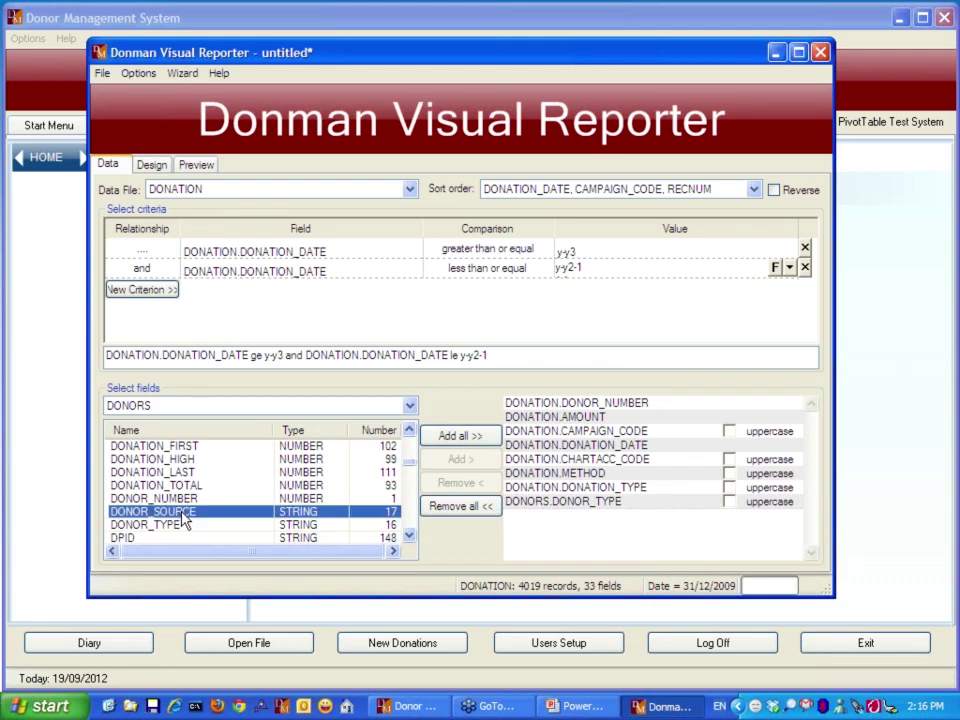
pyautogui.doubleClick(183, 513)
# - Add the SEX field from the DONORS file to the report
pyautogui.scroll(-1, 407, 467)
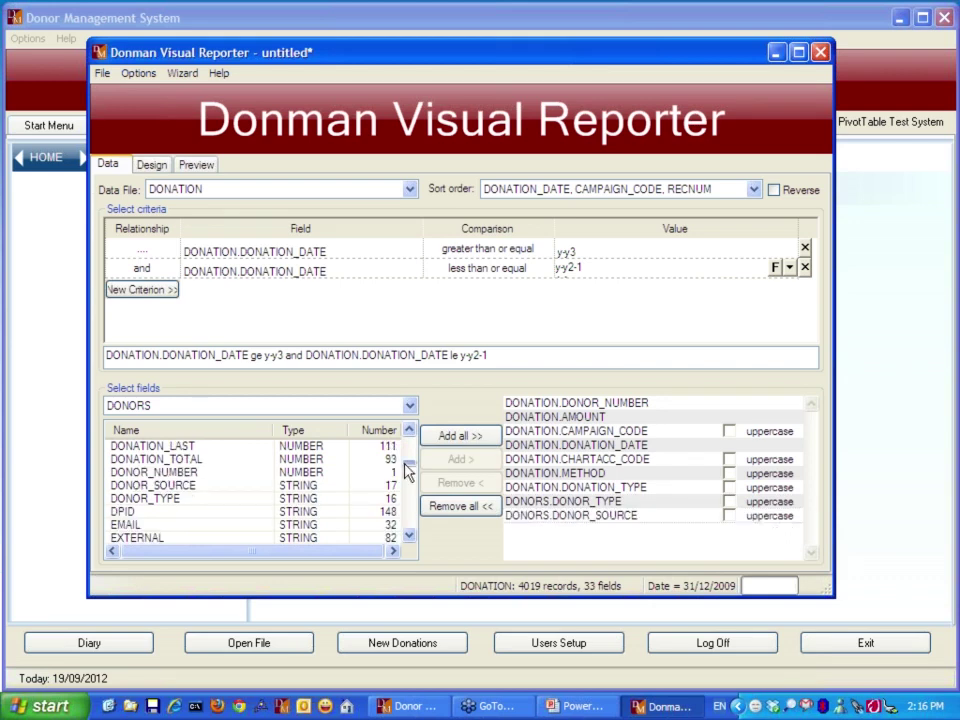
pyautogui.scroll(-1, 407, 472)
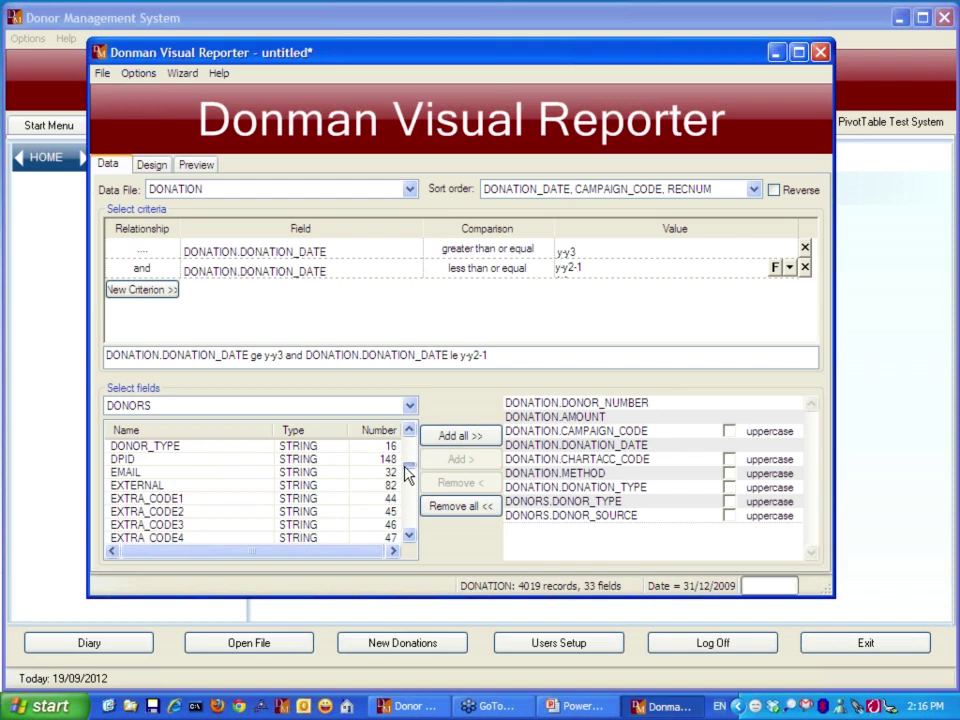
pyautogui.moveTo(407, 472); pyautogui.dragTo(403, 515)
pyautogui.doubleClick(198, 497)
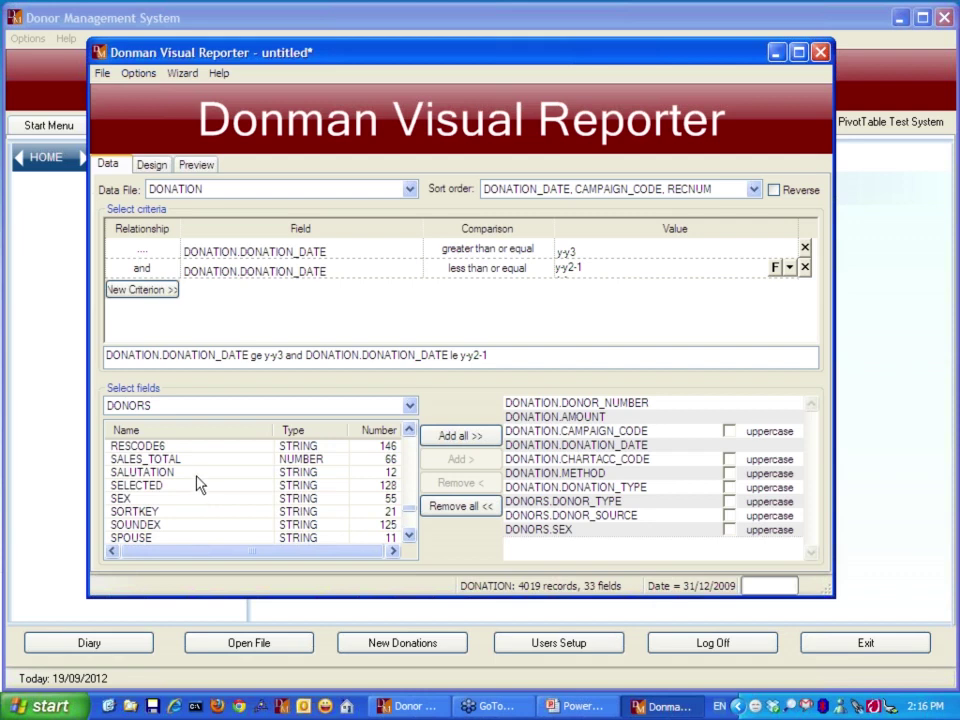
# - List the fields of the CAMPAIGN file and add its GROUP field to the report
pyautogui.click(409, 408)
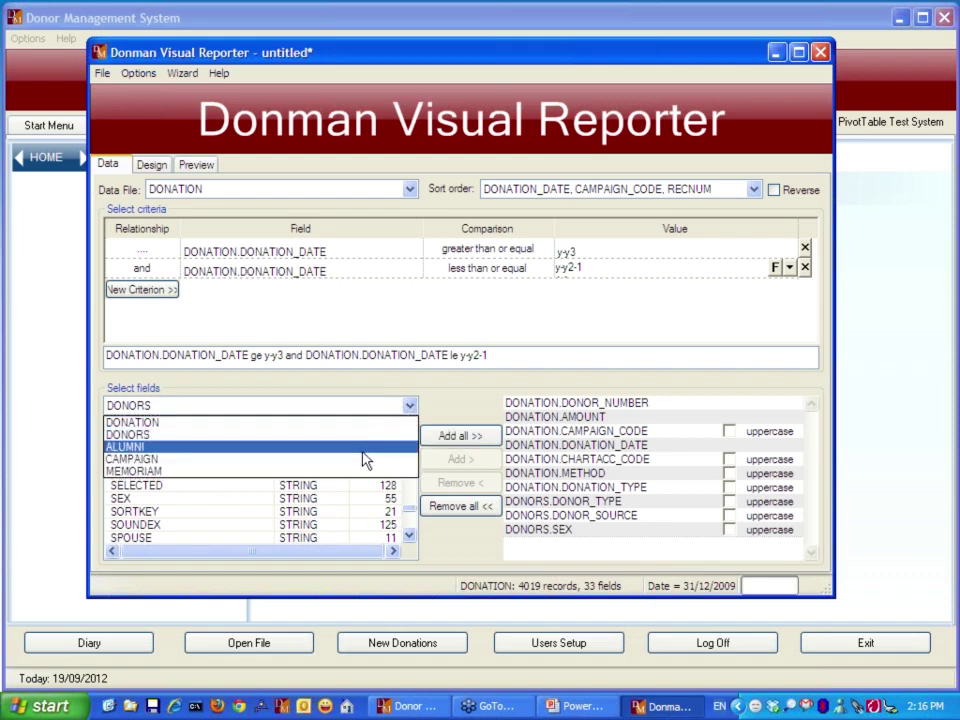
pyautogui.click(362, 460)
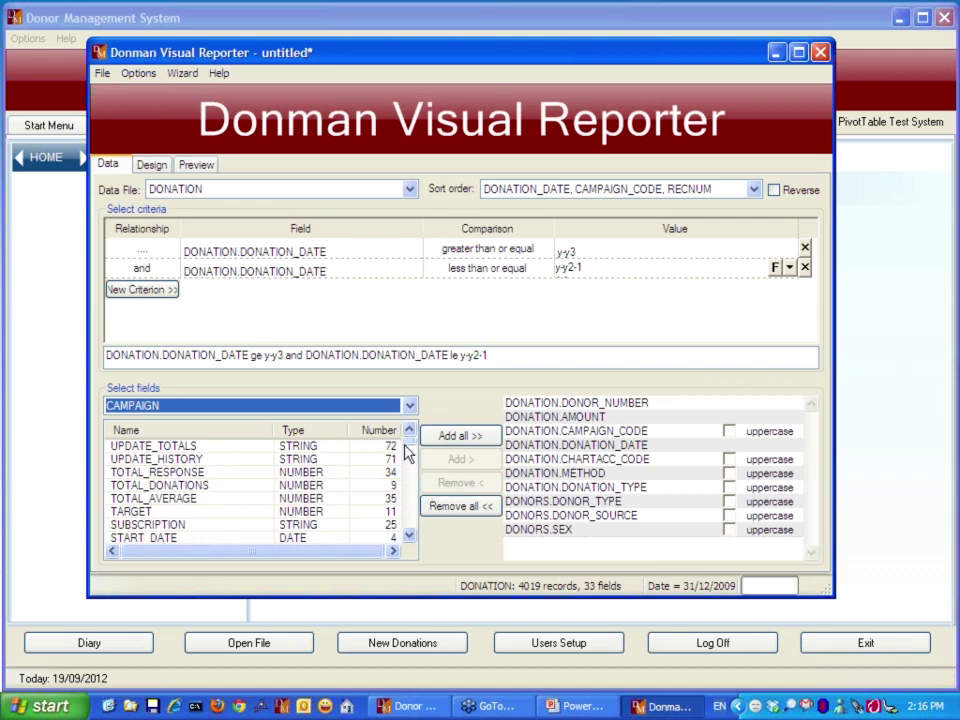
pyautogui.scroll(-1, 406, 452)
pyautogui.scroll(-10, 406, 452)
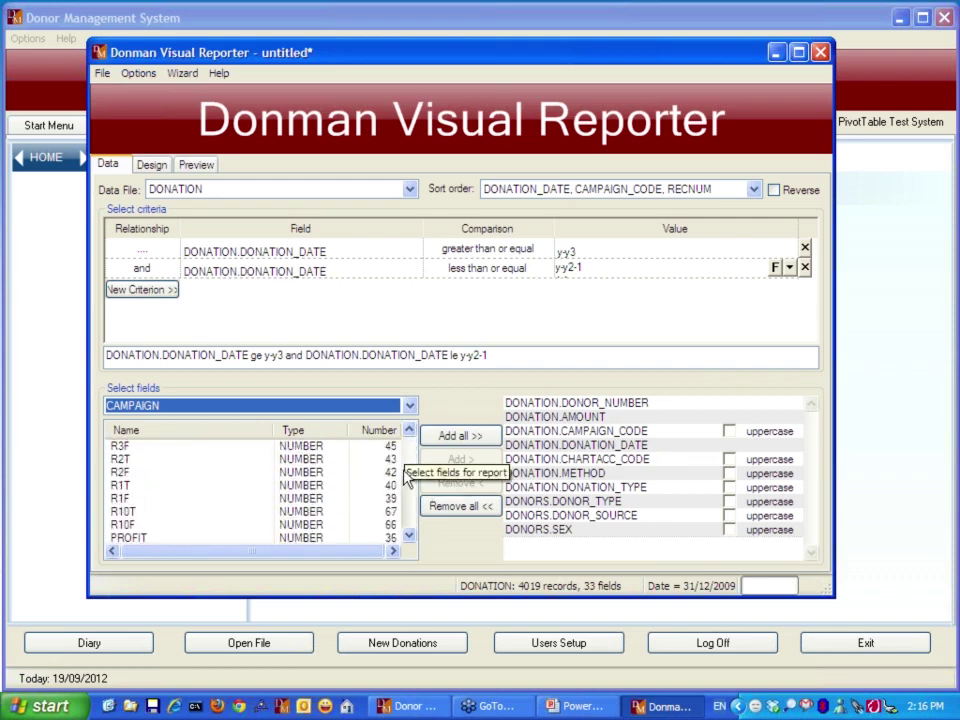
pyautogui.scroll(-2, 406, 503)
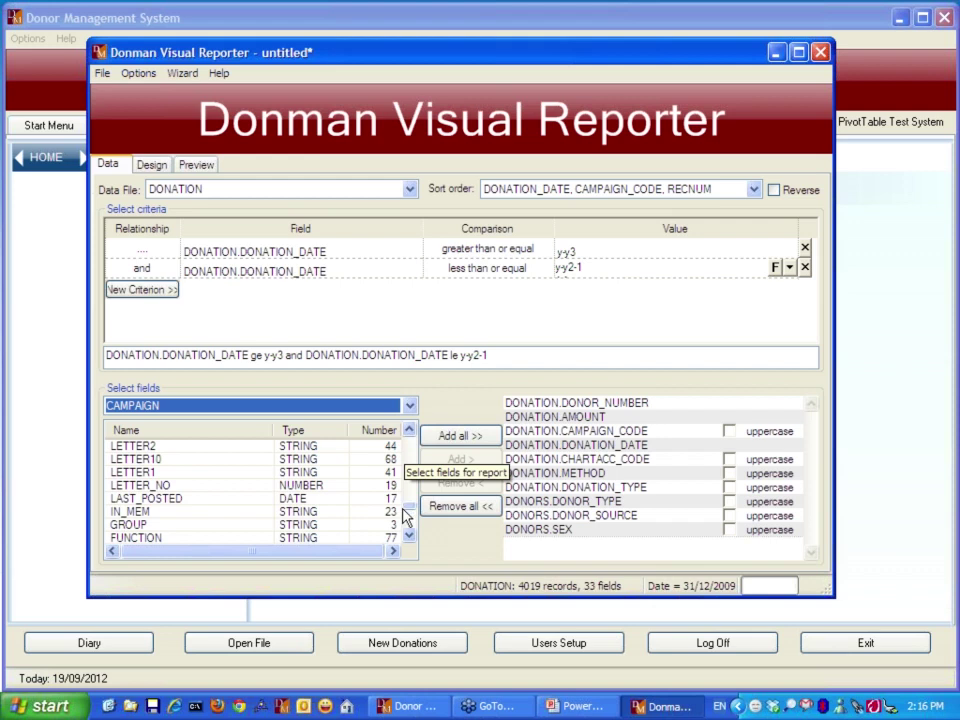
pyautogui.scroll(-2, 403, 500)
pyautogui.scroll(3, 405, 490)
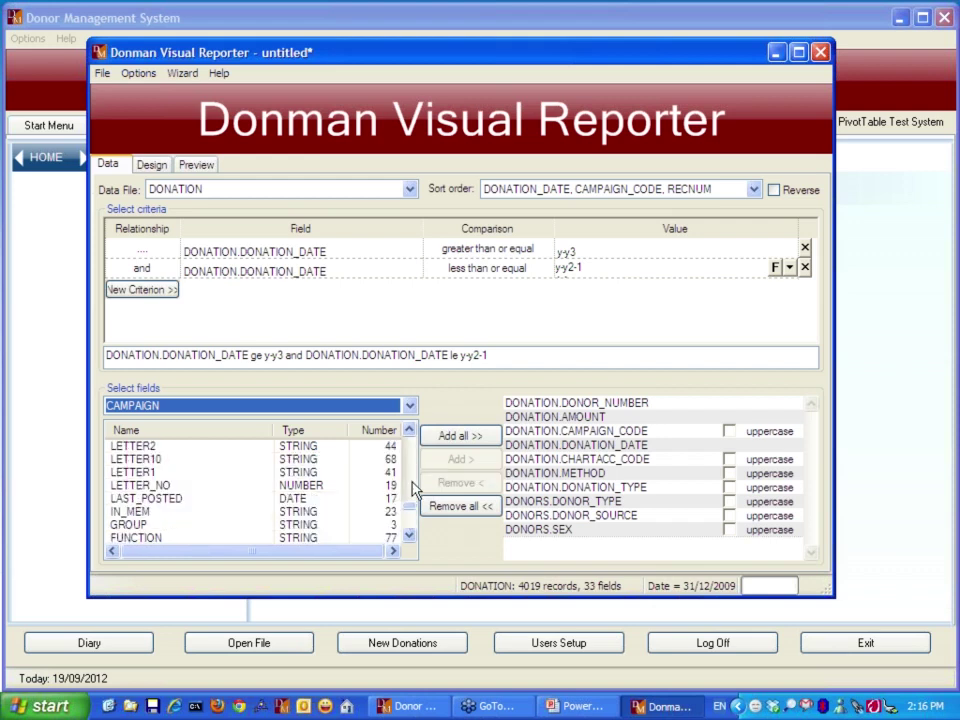
pyautogui.click(118, 524)
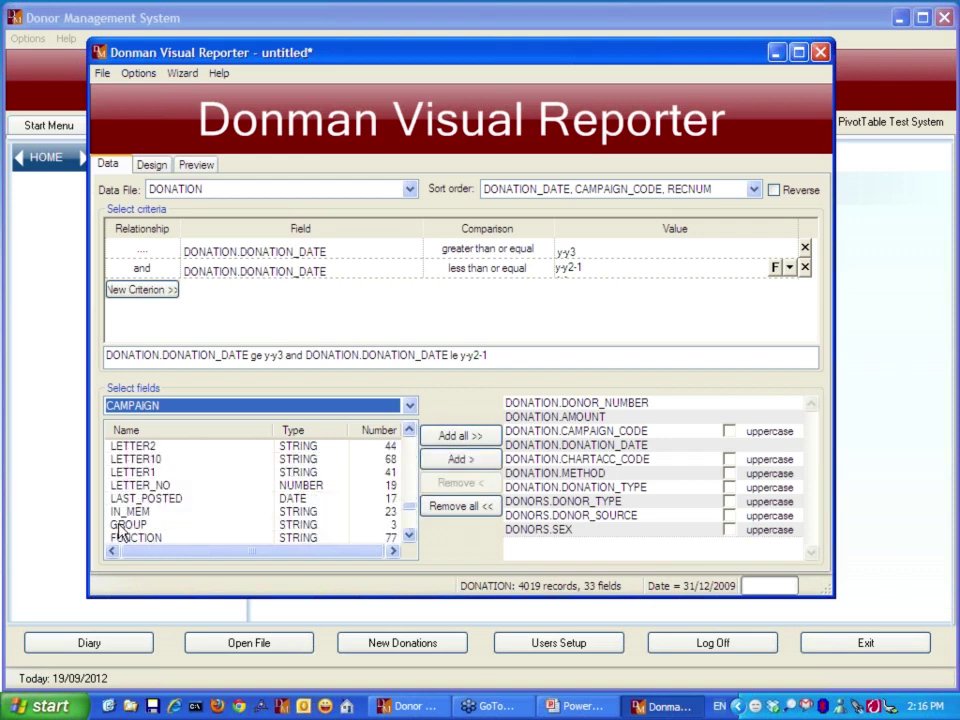
pyautogui.doubleClick(118, 526)
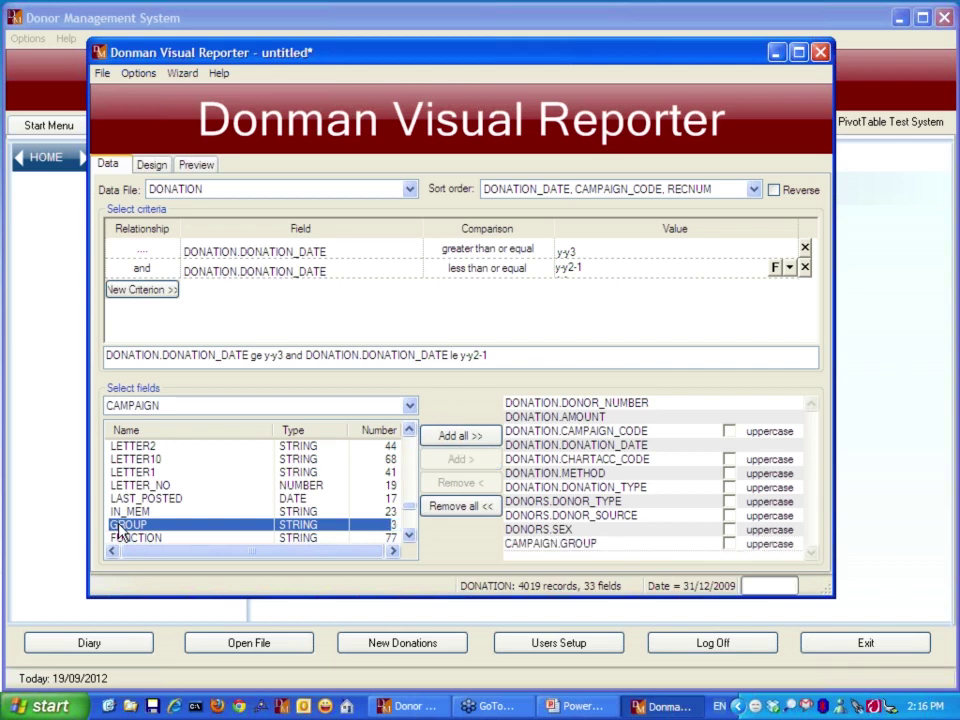
# - Preview the report and look through its columns and the rows of the first page
pyautogui.click(198, 165)
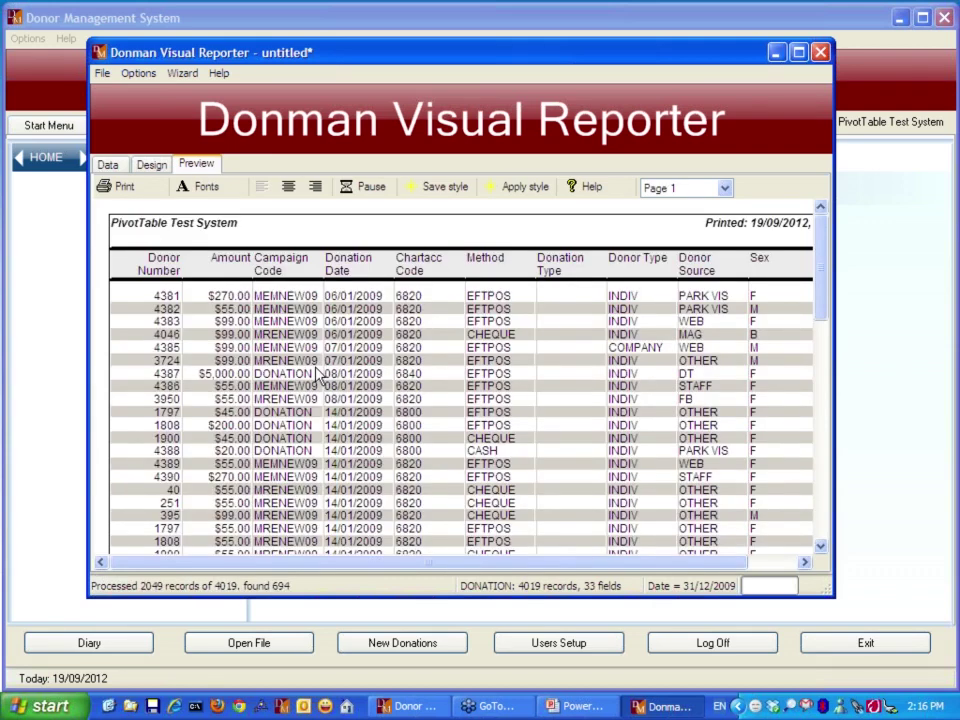
pyautogui.moveTo(535, 563); pyautogui.dragTo(584, 563)
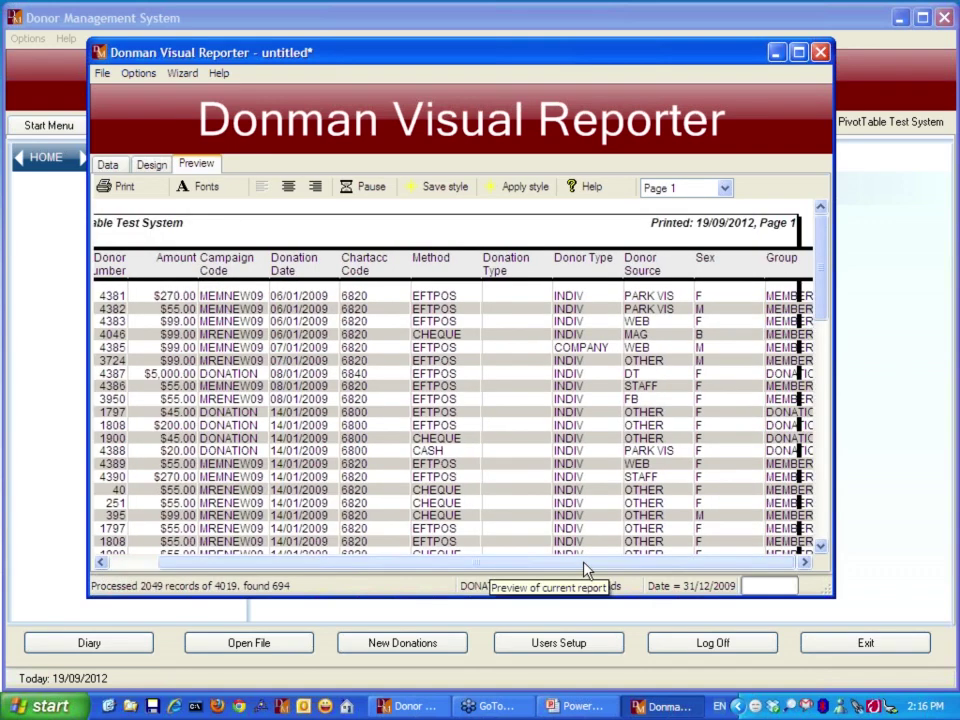
pyautogui.scroll(-10, 343, 405)
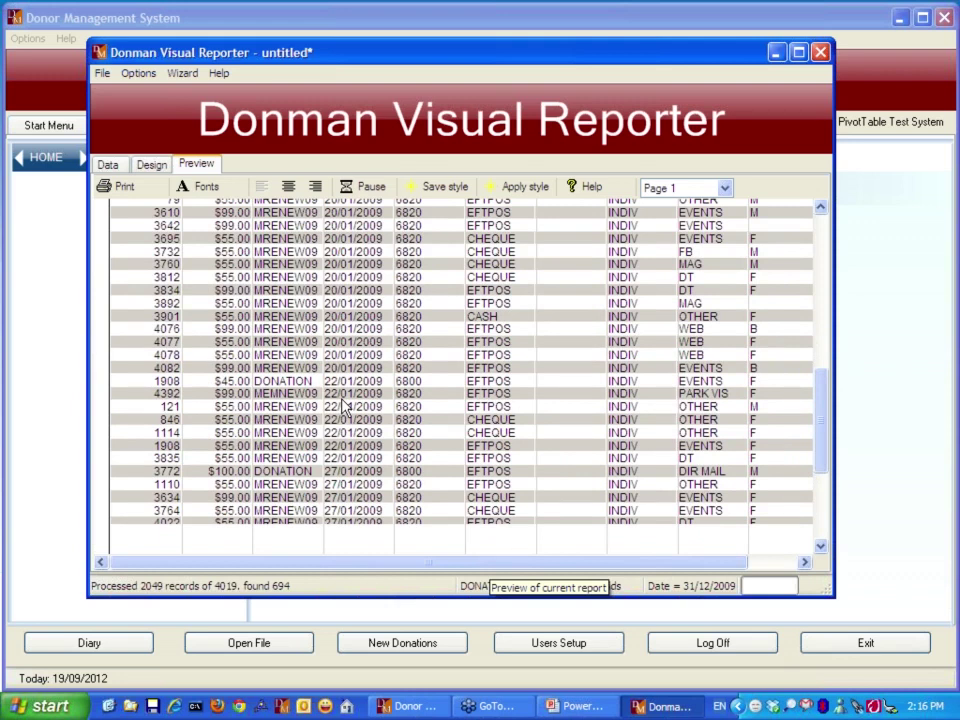
pyautogui.scroll(-5, 343, 405)
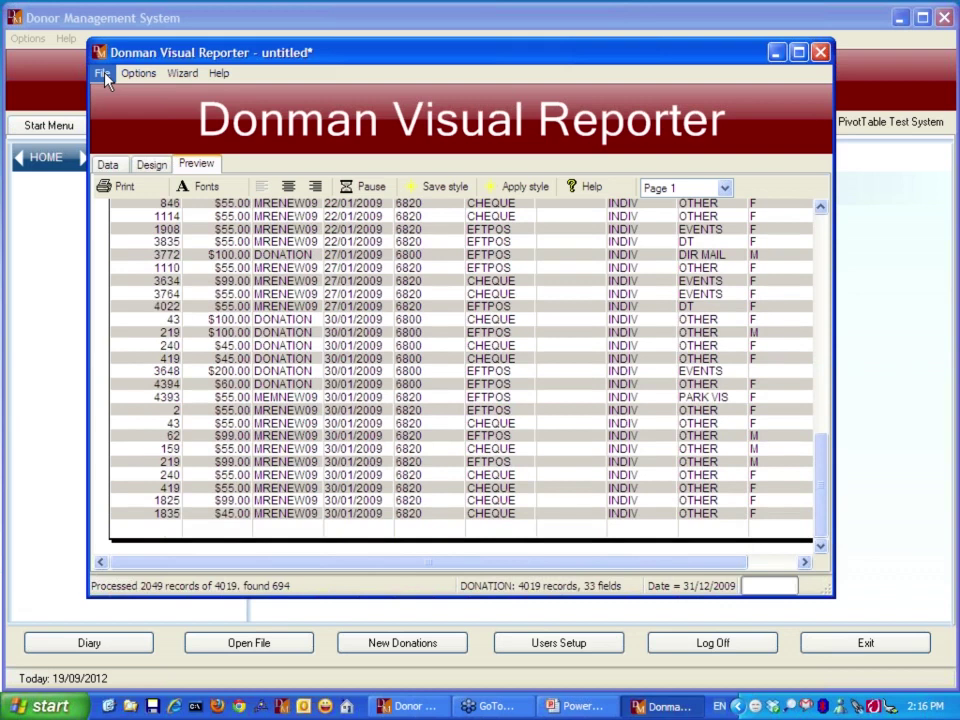
# - Save the report data as a tab-separated text file with column names as the first line, using a first name as the filename
pyautogui.click(102, 73)
pyautogui.moveTo(200, 166)
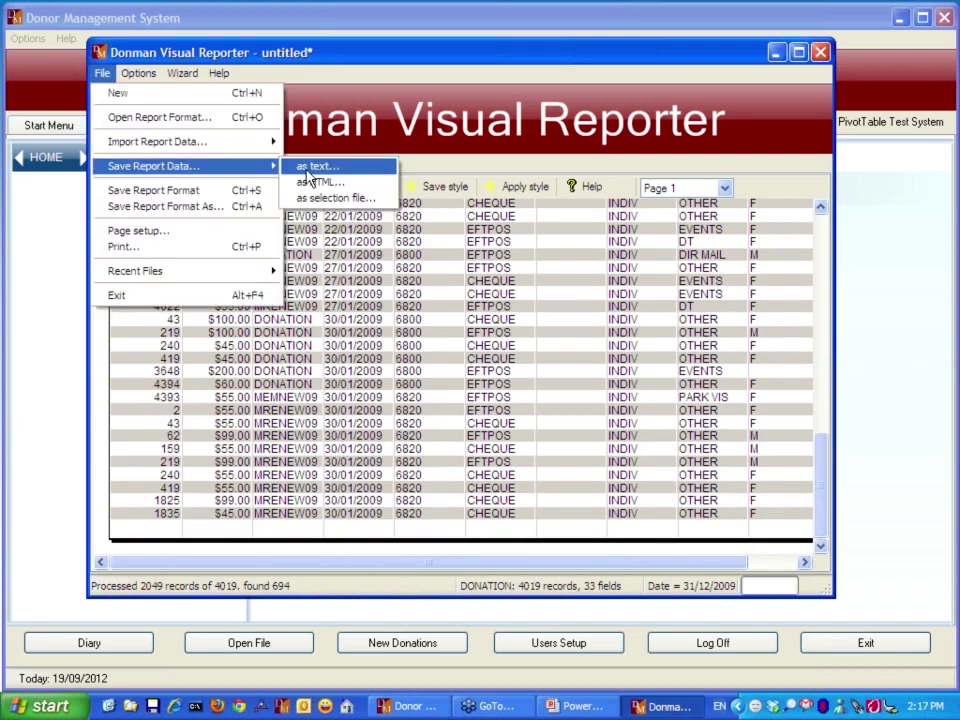
pyautogui.click(307, 168)
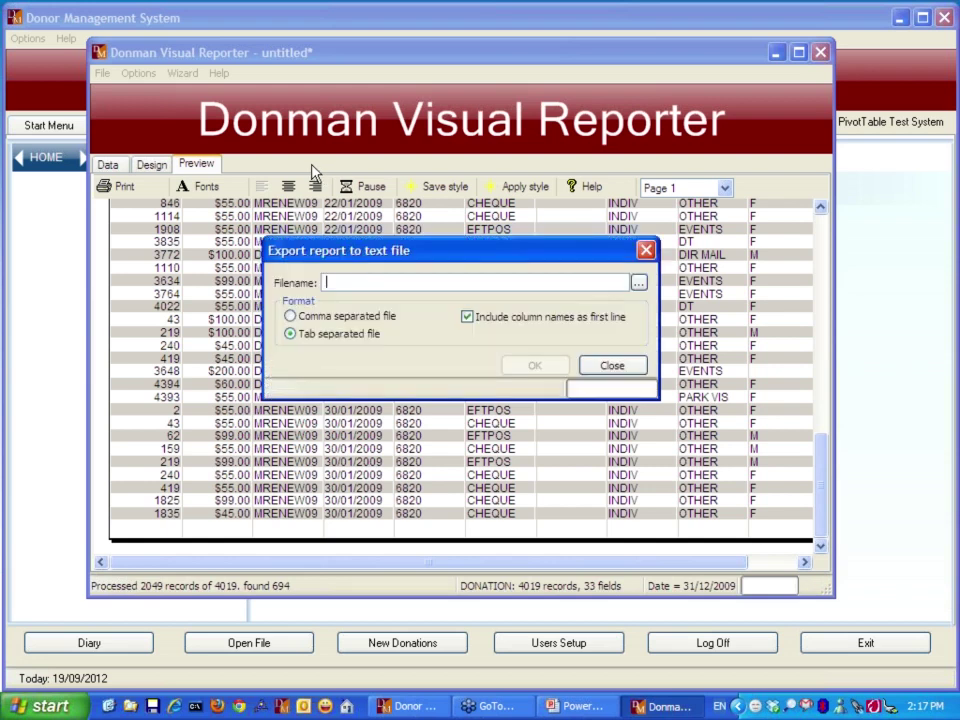
pyautogui.write('murray')
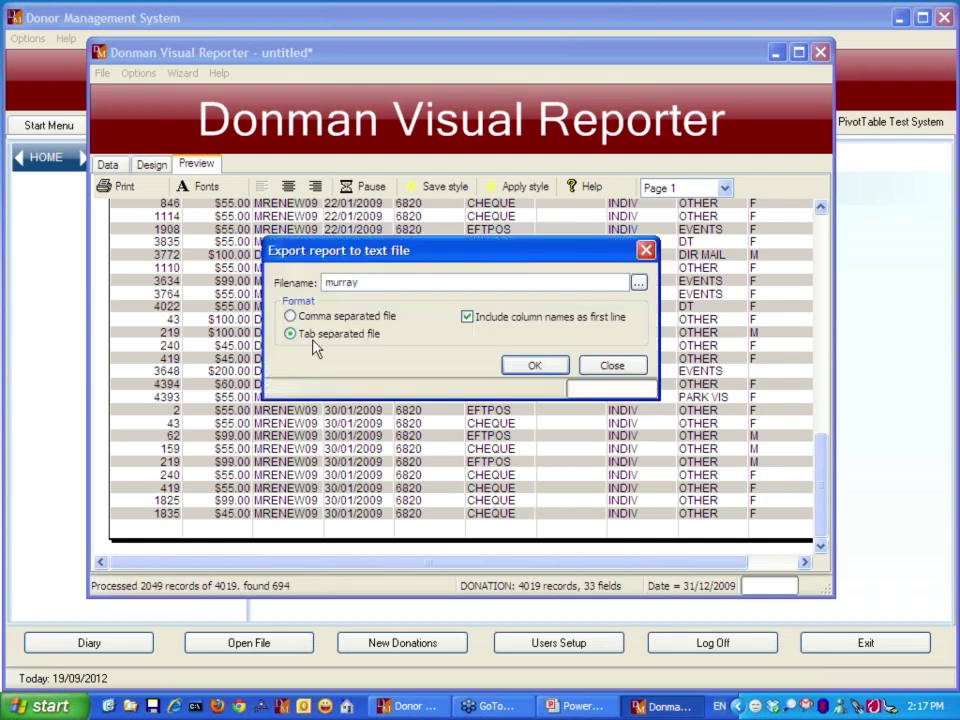
pyautogui.click(530, 366)
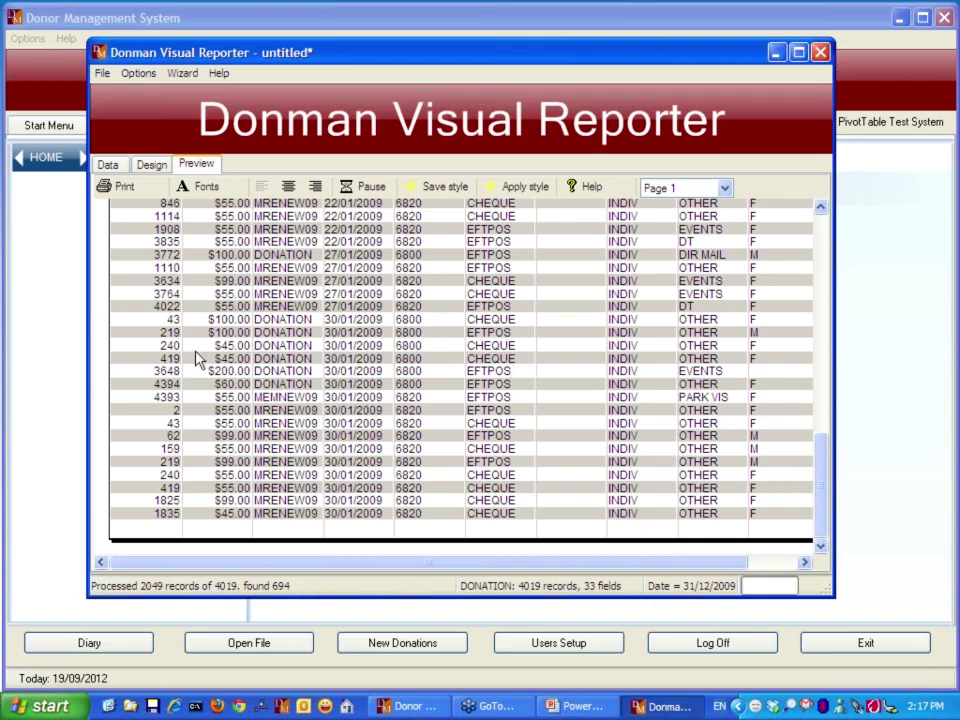
# - Return to the report's data settings and look through the available data files, keeping DONATION selected
pyautogui.click(109, 165)
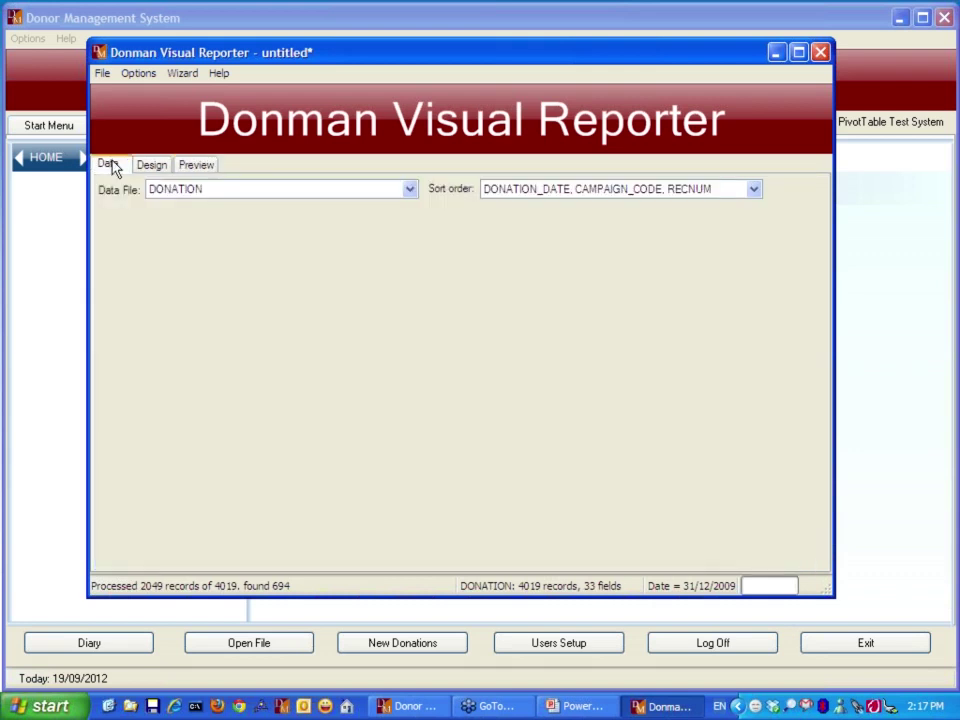
pyautogui.click(411, 190)
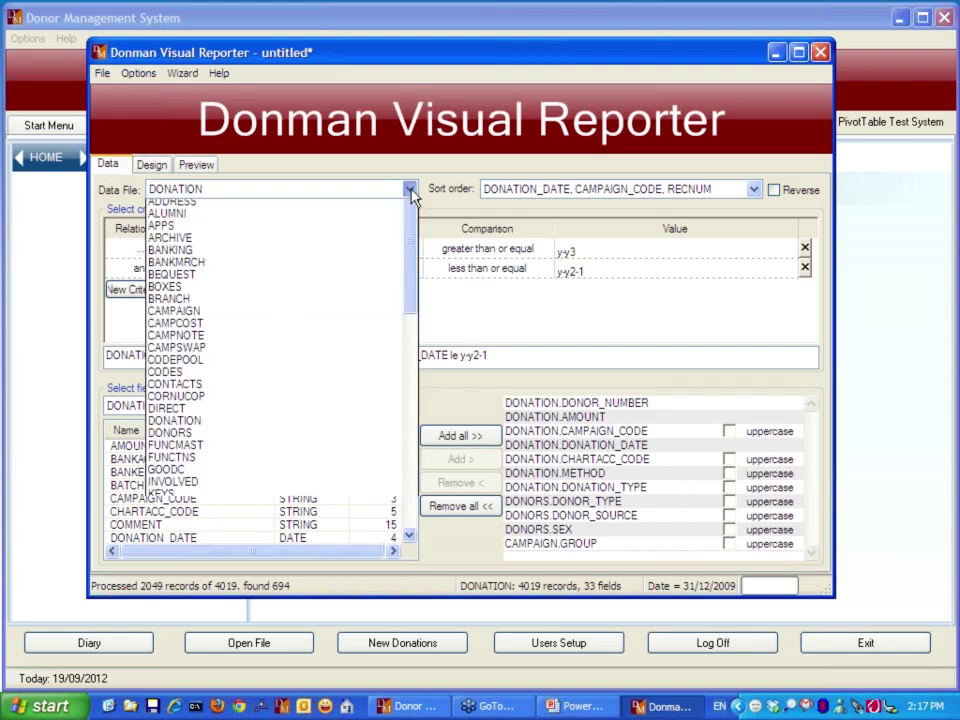
pyautogui.moveTo(414, 272)
pyautogui.mouseDown()
pyautogui.moveTo(414, 439)
pyautogui.moveTo(414, 268)
pyautogui.mouseUp()
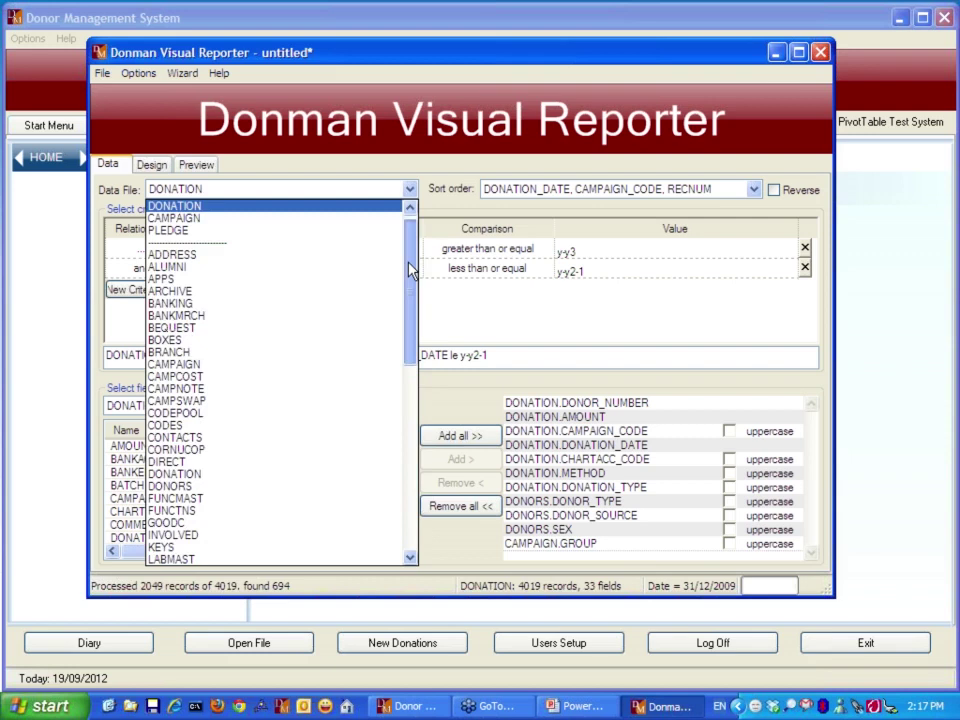
pyautogui.click(409, 191)
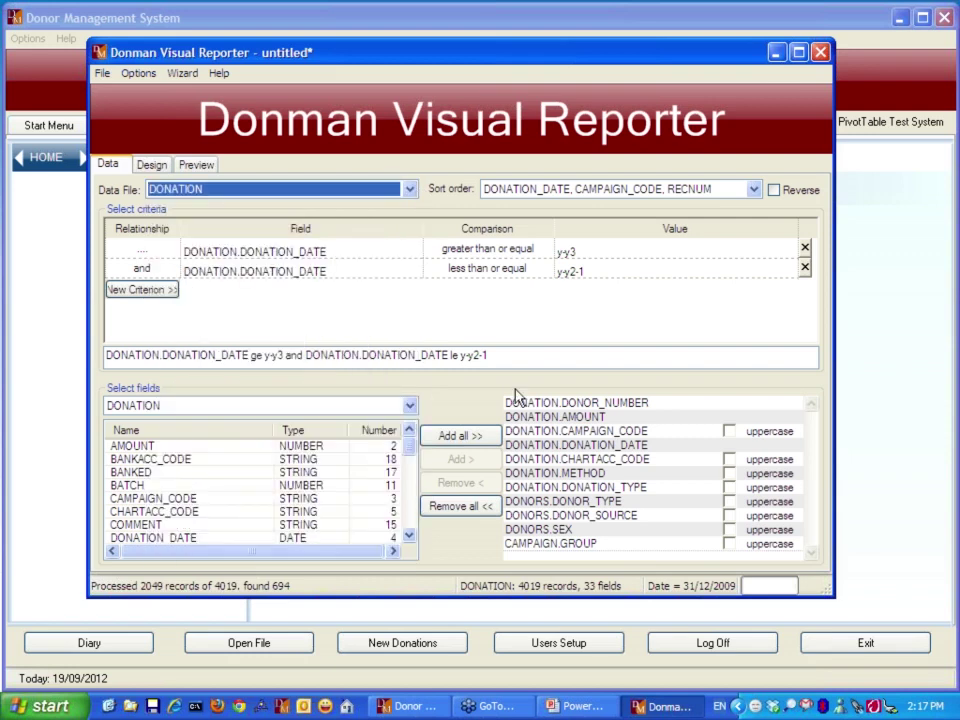
pyautogui.click(580, 708)
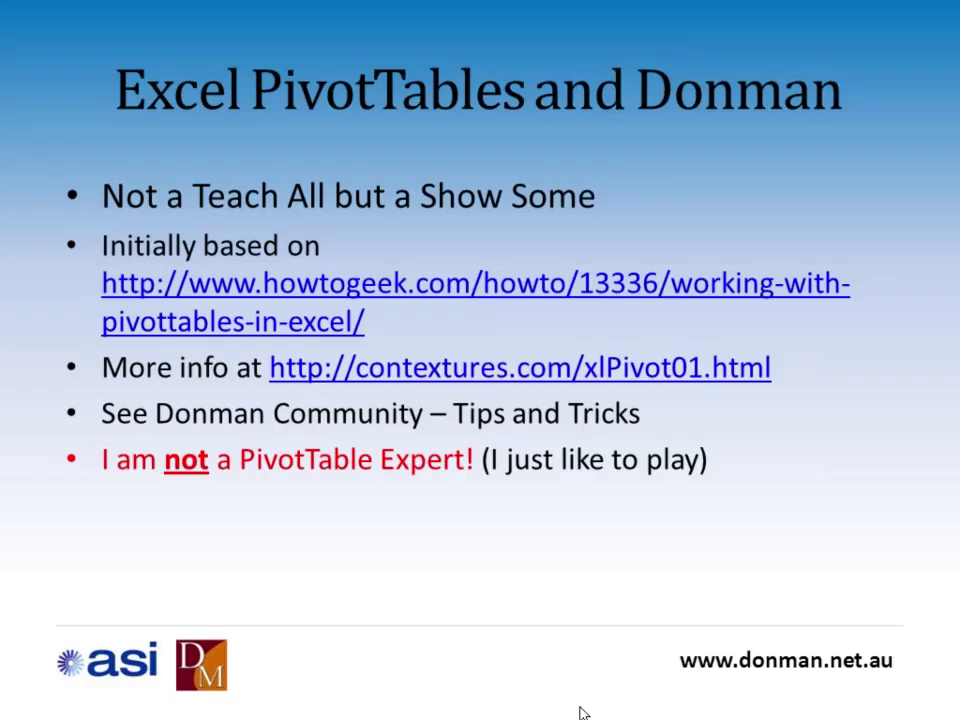
pyautogui.hotkey('alt', 'Tab')
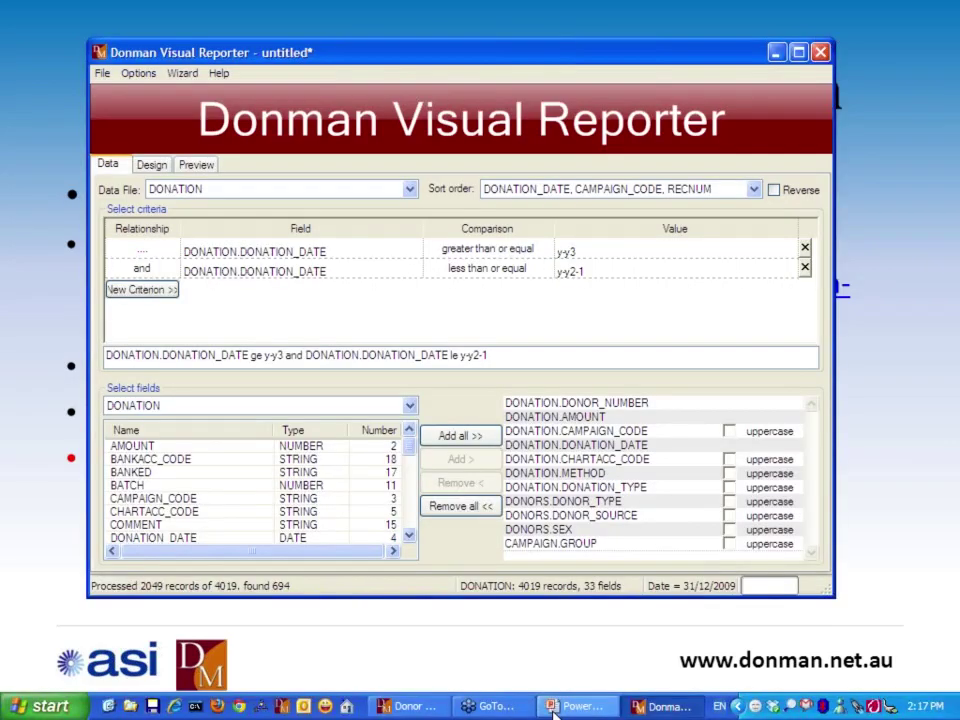
# - Switch to Excel and open the exported text file from the PivotTable Test\DONMAN\DMWORK folder on drive D
pyautogui.click(110, 706)
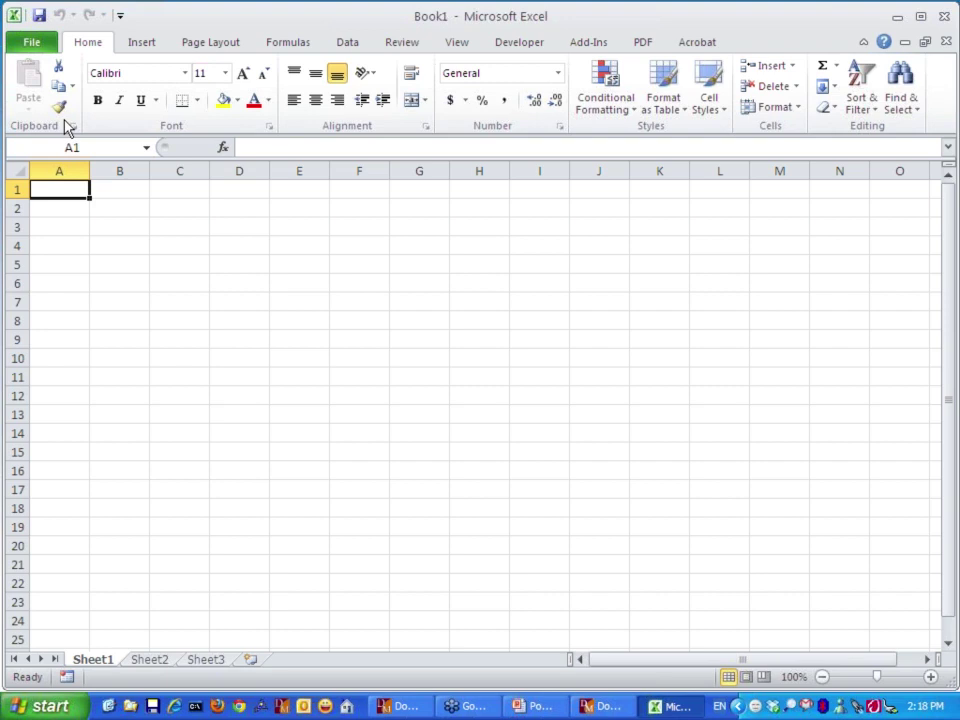
pyautogui.hotkey('ctrl', 'o')
pyautogui.click(274, 392)
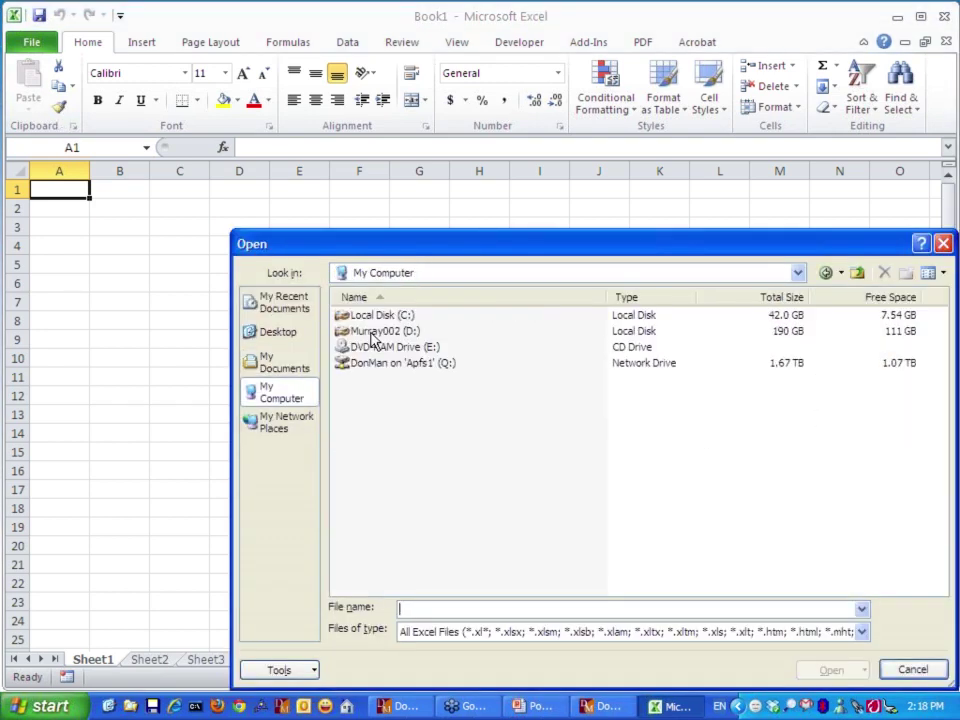
pyautogui.doubleClick(378, 334)
pyautogui.scroll(-10, 418, 498)
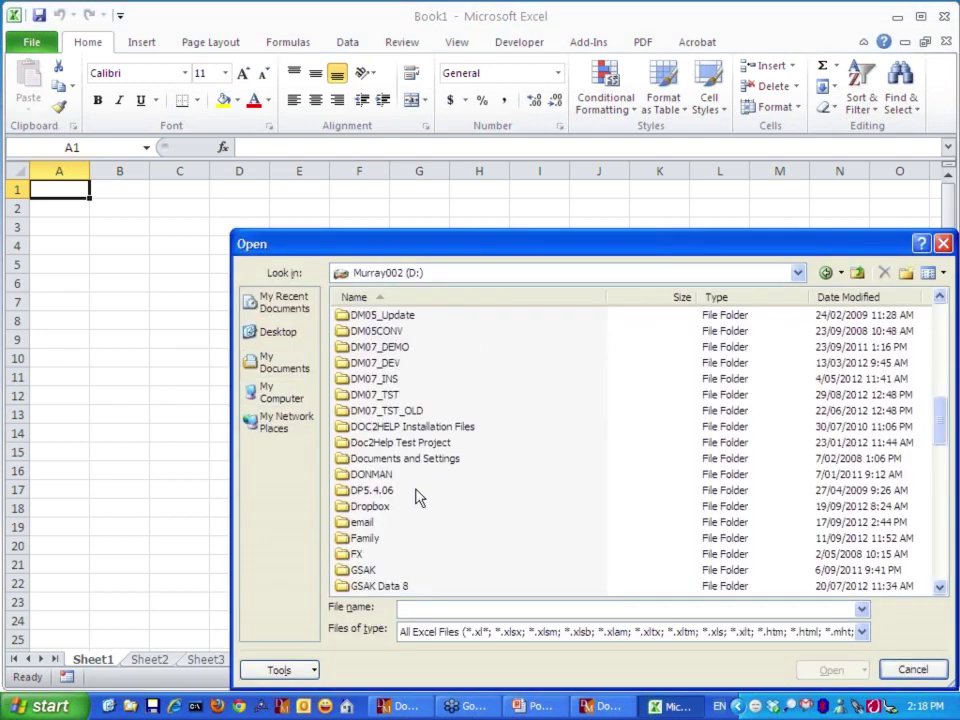
pyautogui.scroll(-8, 418, 498)
pyautogui.scroll(-6, 415, 490)
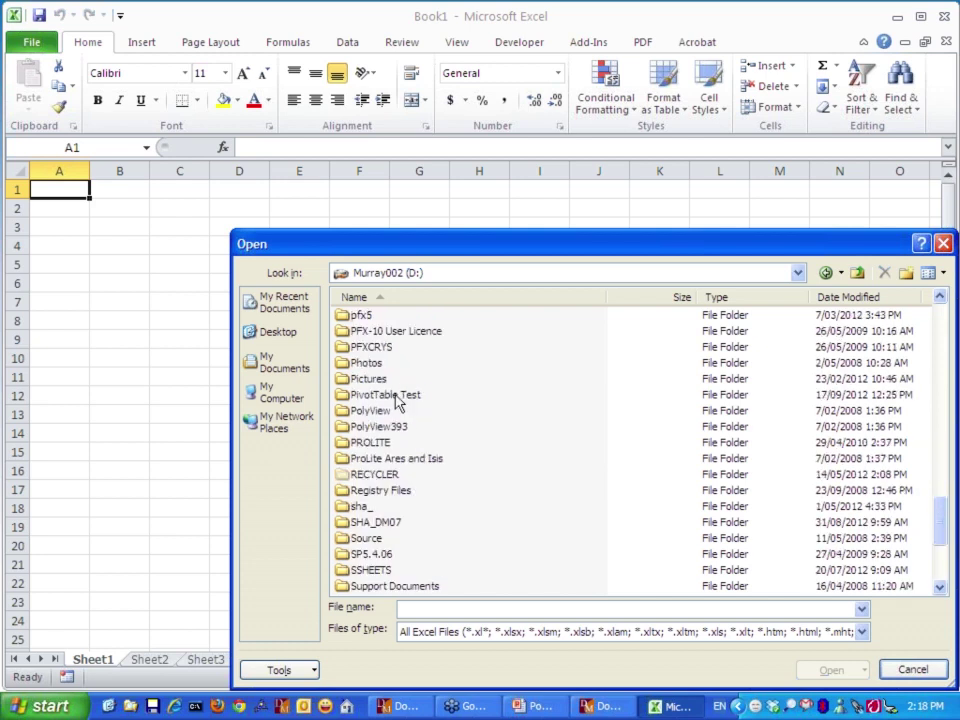
pyautogui.doubleClick(390, 395)
pyautogui.doubleClick(375, 315)
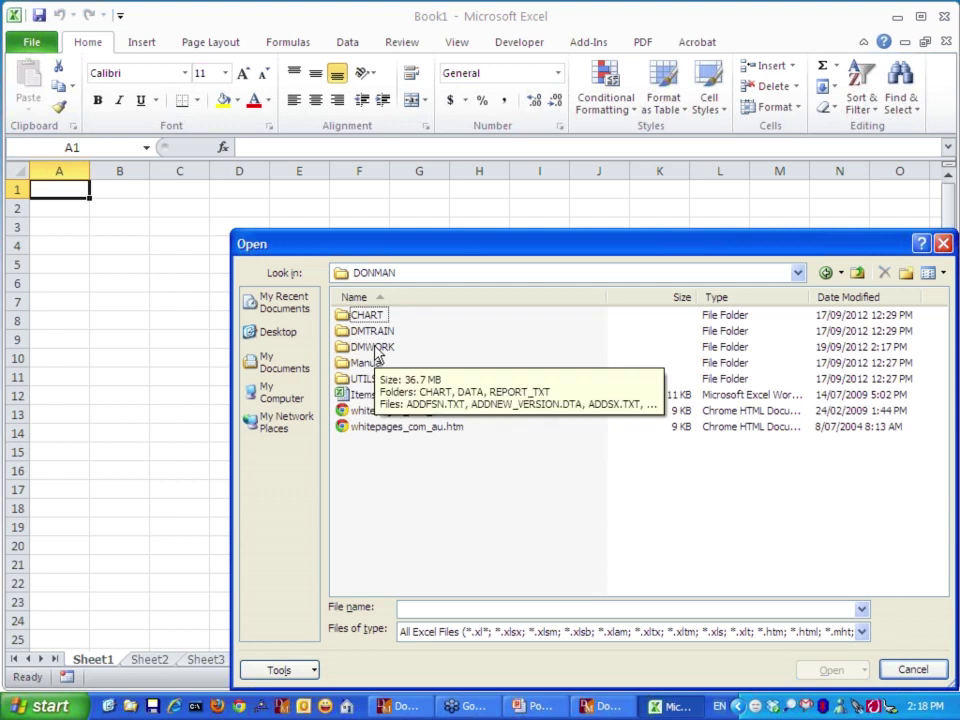
pyautogui.doubleClick(373, 347)
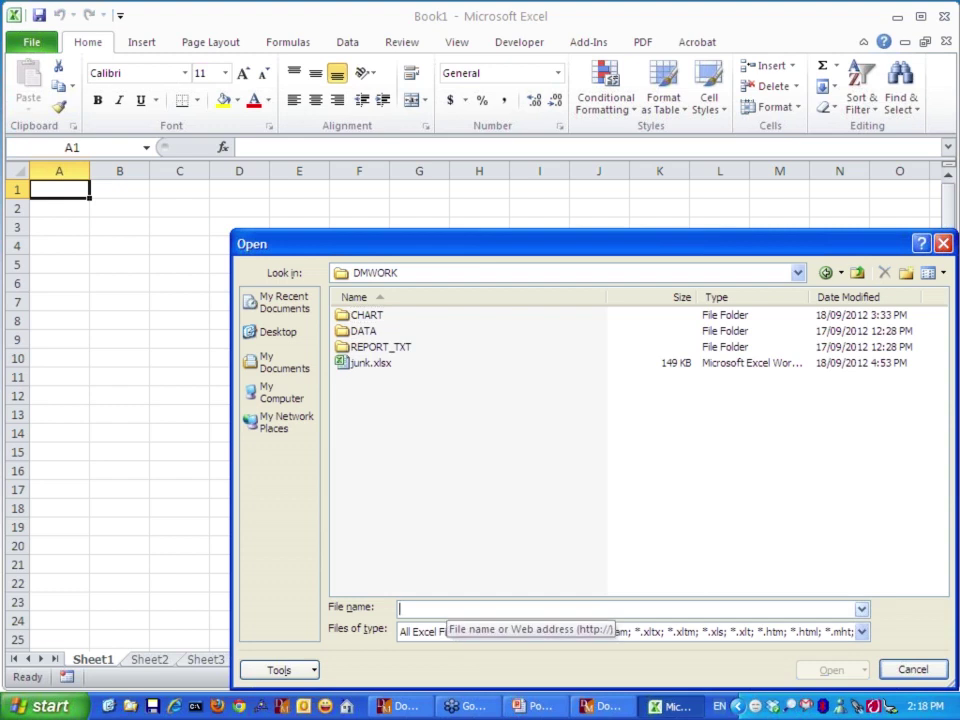
pyautogui.write('murray.txt')
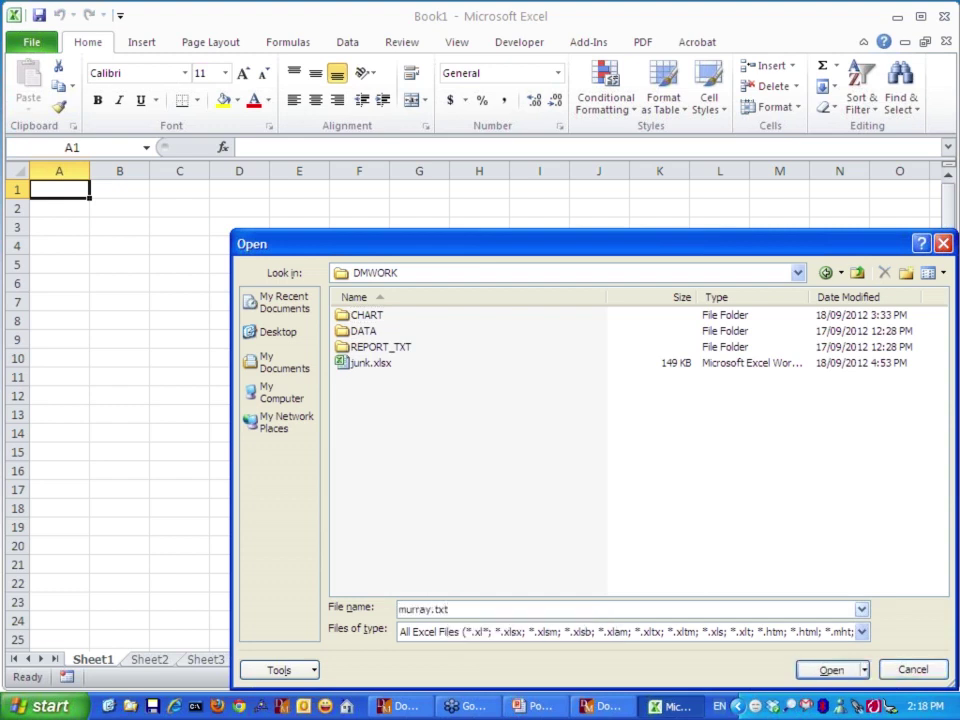
pyautogui.press('Return')
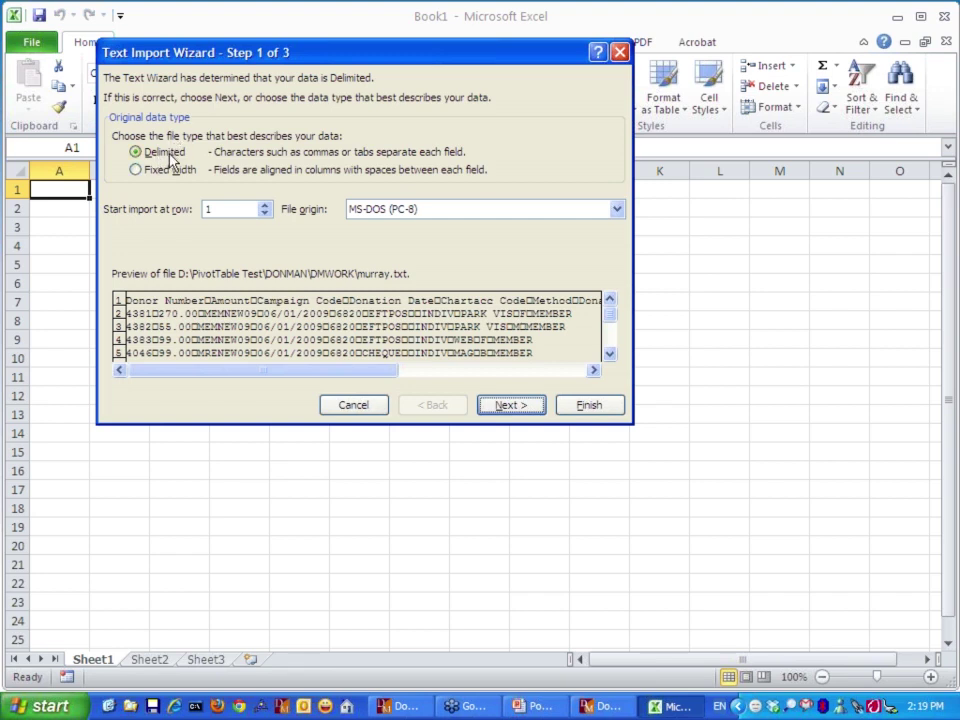
# - Import the text file as delimited data with Tab as the delimiter and the General format for all columns
pyautogui.click(518, 411)
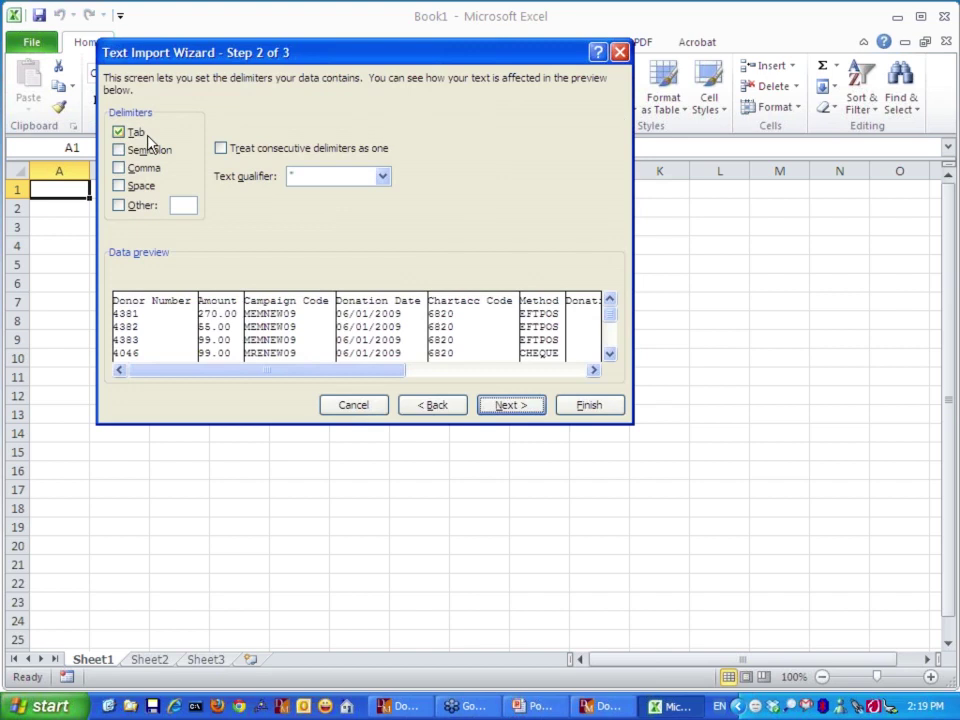
pyautogui.moveTo(385, 378); pyautogui.dragTo(556, 371)
pyautogui.click(510, 403)
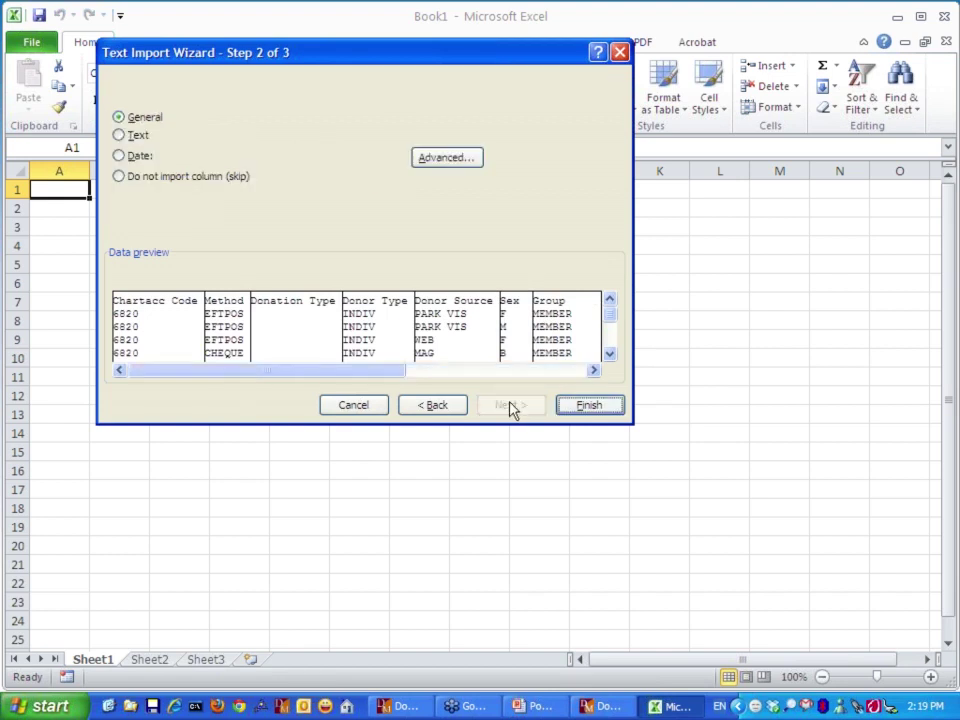
pyautogui.moveTo(430, 374); pyautogui.dragTo(561, 373)
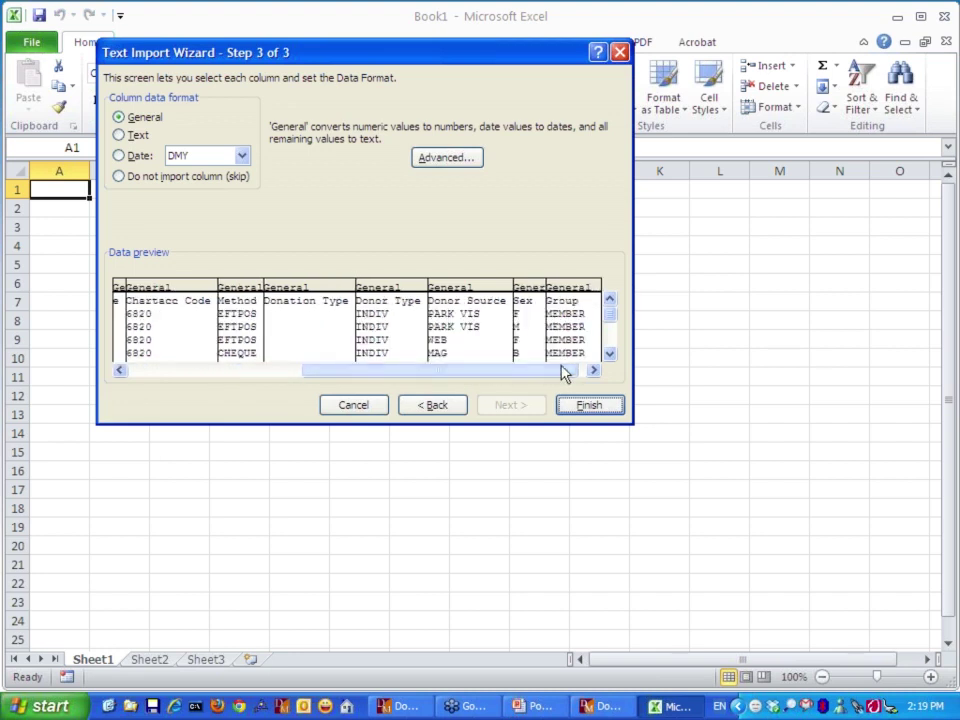
pyautogui.click(466, 288)
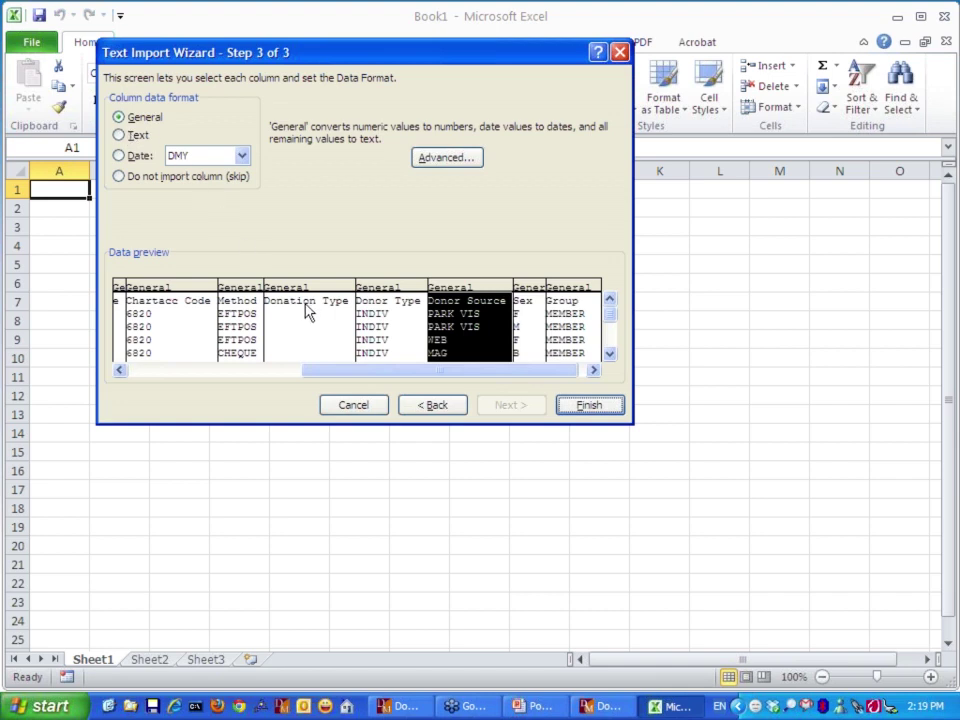
pyautogui.click(588, 408)
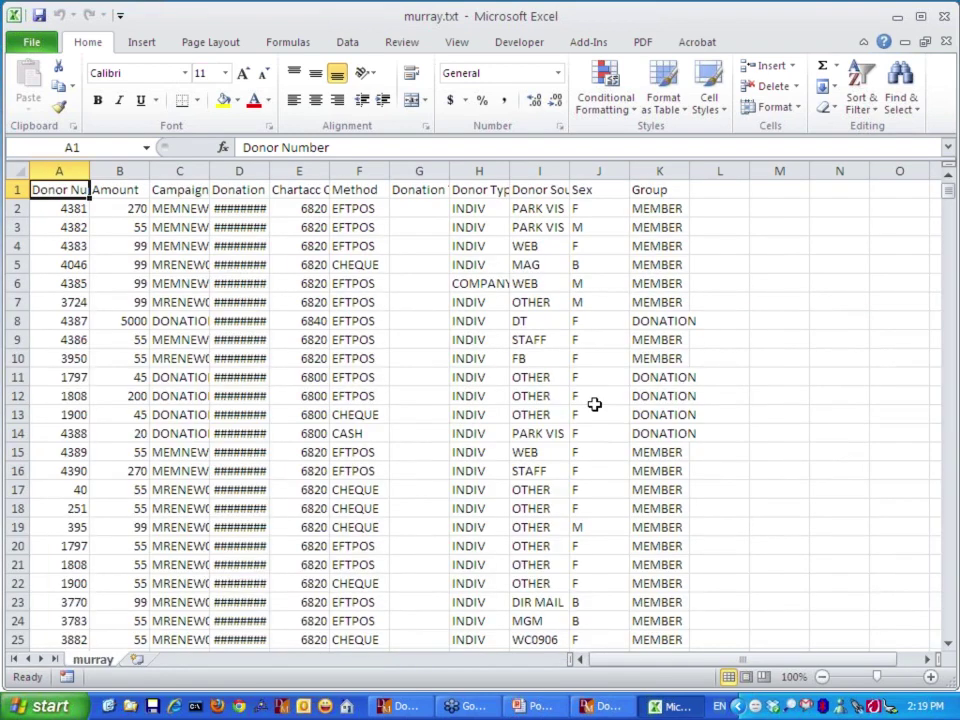
# - Autofit the width of all worksheet columns and check the records down to the last row, returning to cell A1
pyautogui.hotkey('ctrl', 'a')
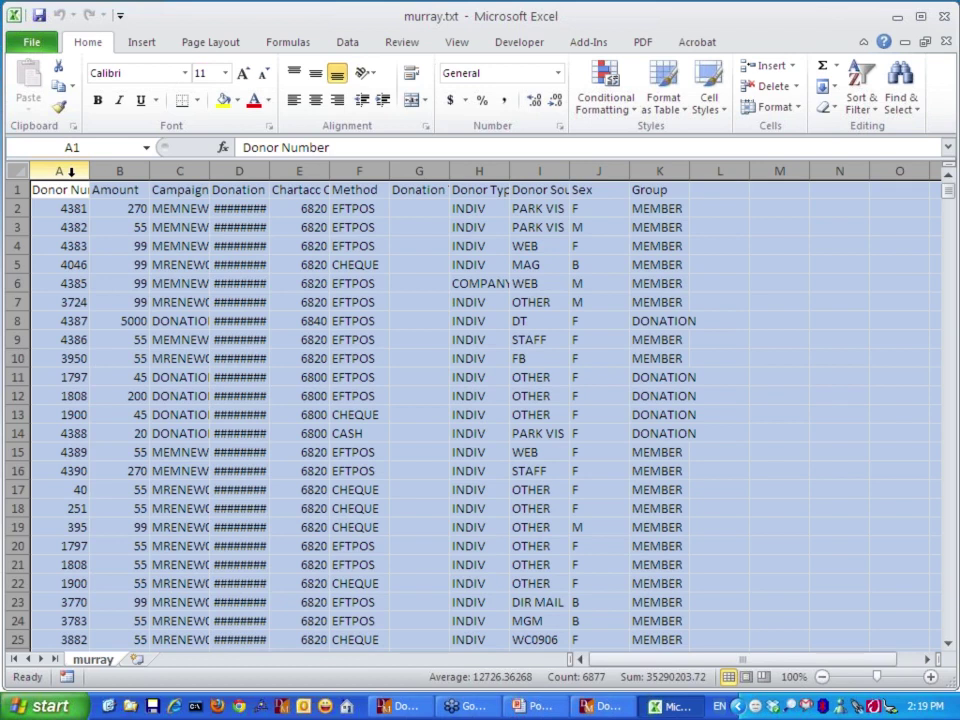
pyautogui.doubleClick(89, 171)
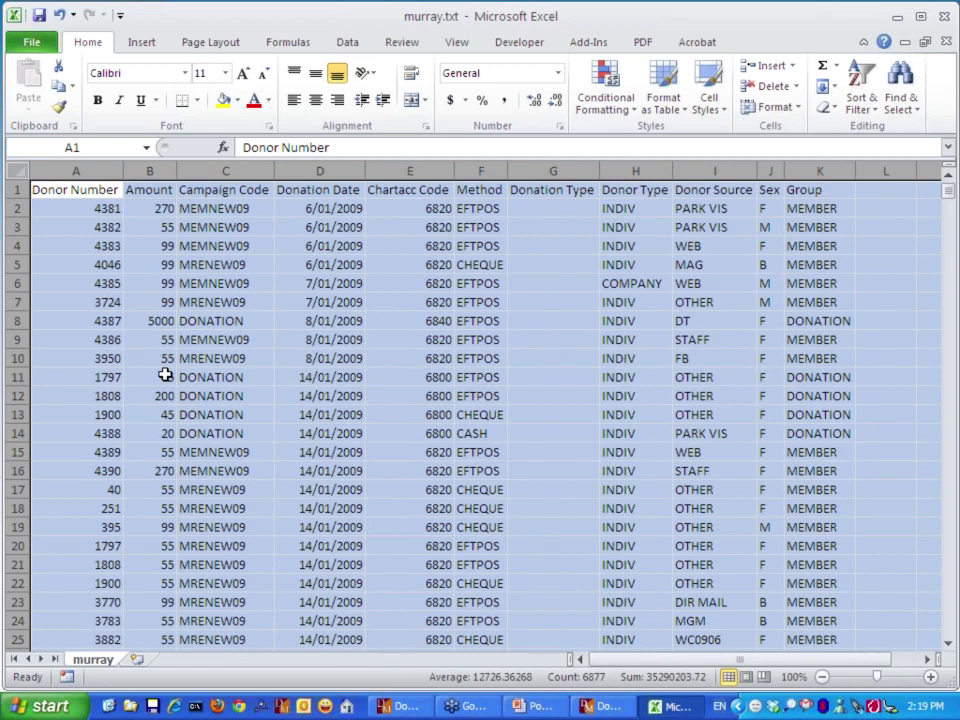
pyautogui.scroll(-18, 165, 376)
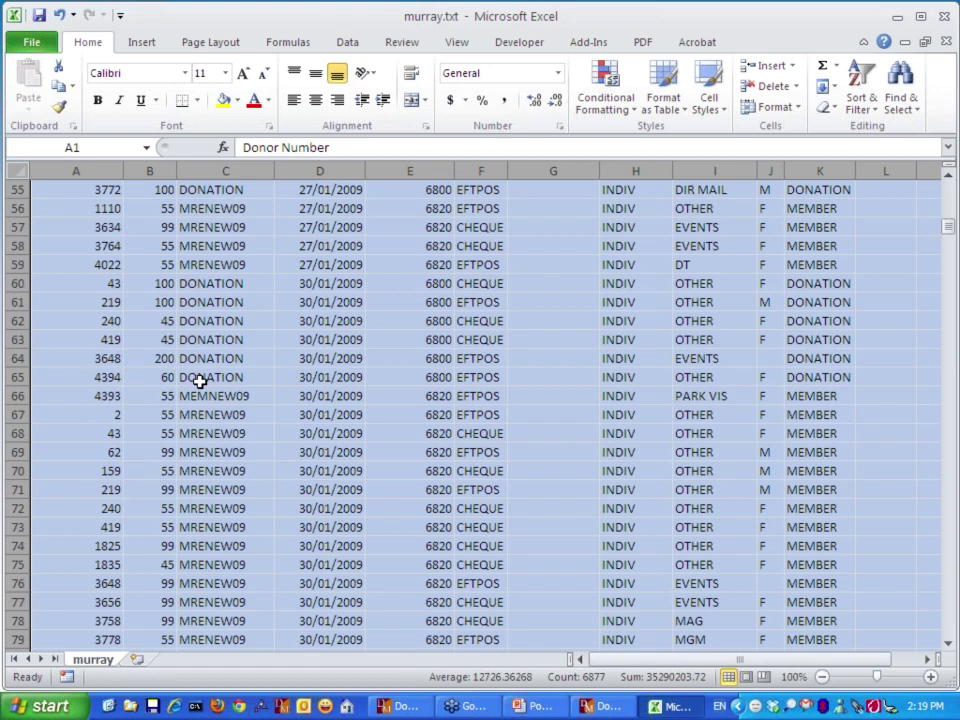
pyautogui.hotkey('ctrl', 'End')
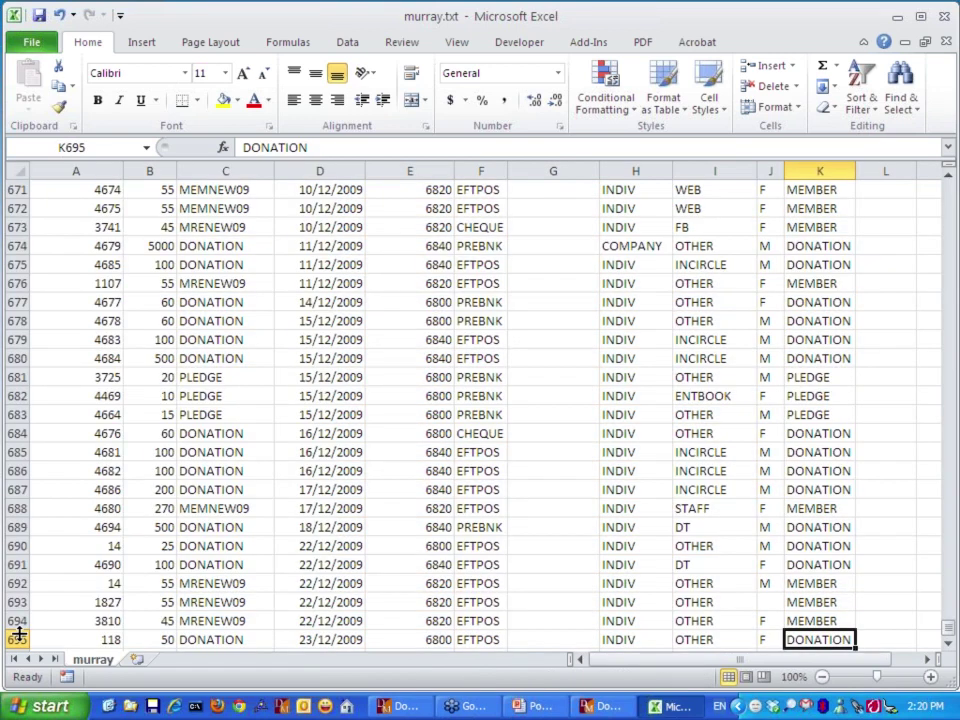
pyautogui.hotkey('ctrl', 'Home')
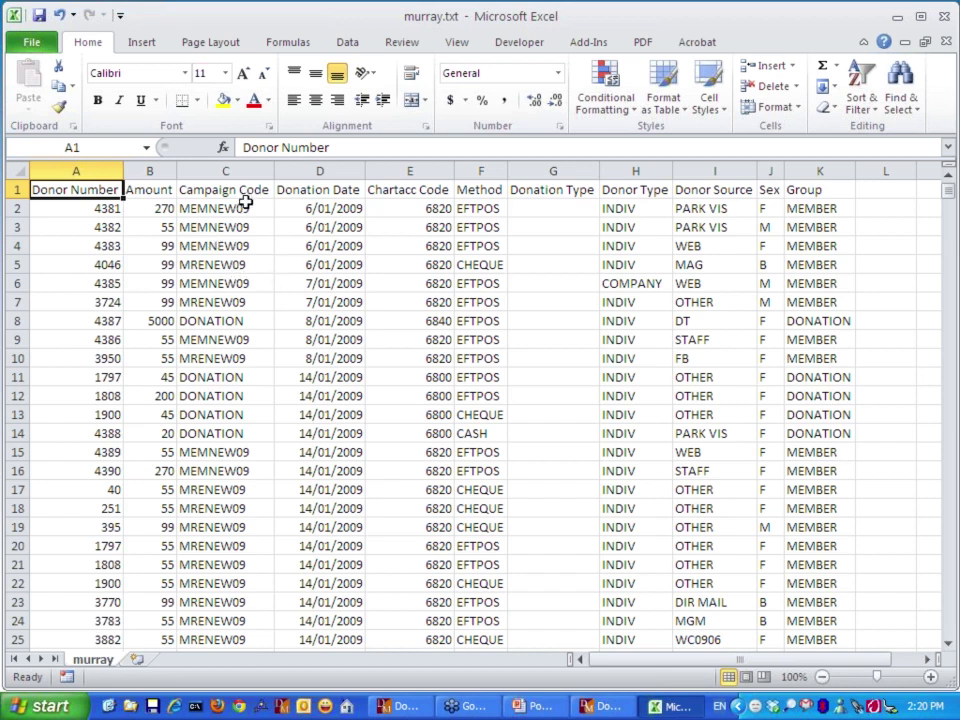
# - Create a PivotTable from columns A to K of the imported data, placed in a new worksheet
pyautogui.moveTo(55, 168); pyautogui.dragTo(117, 170)
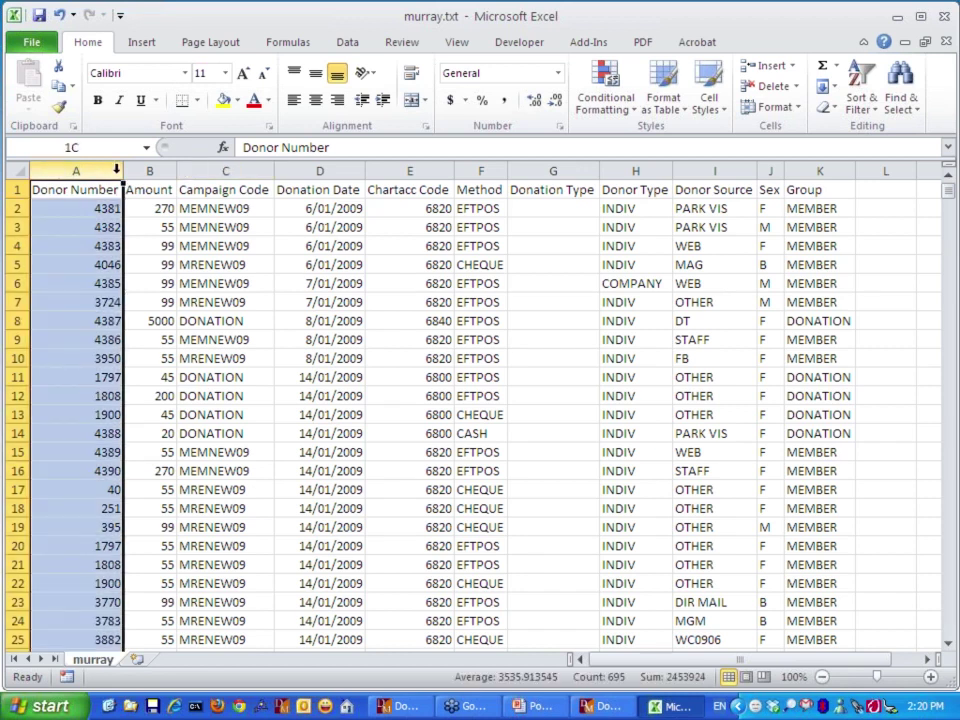
pyautogui.moveTo(117, 170); pyautogui.dragTo(830, 170)
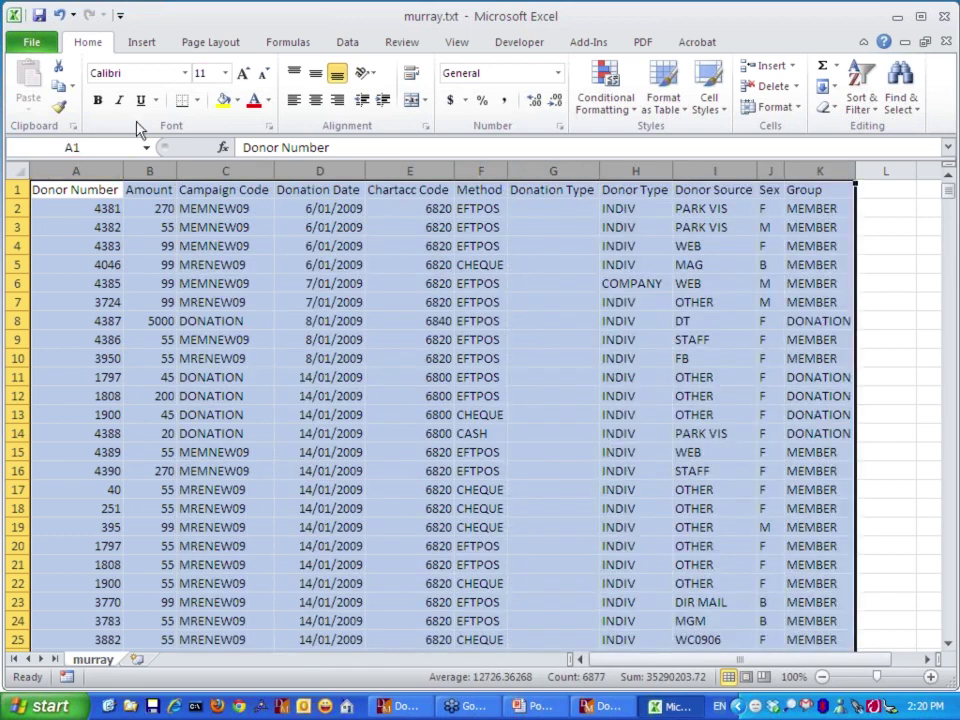
pyautogui.click(141, 44)
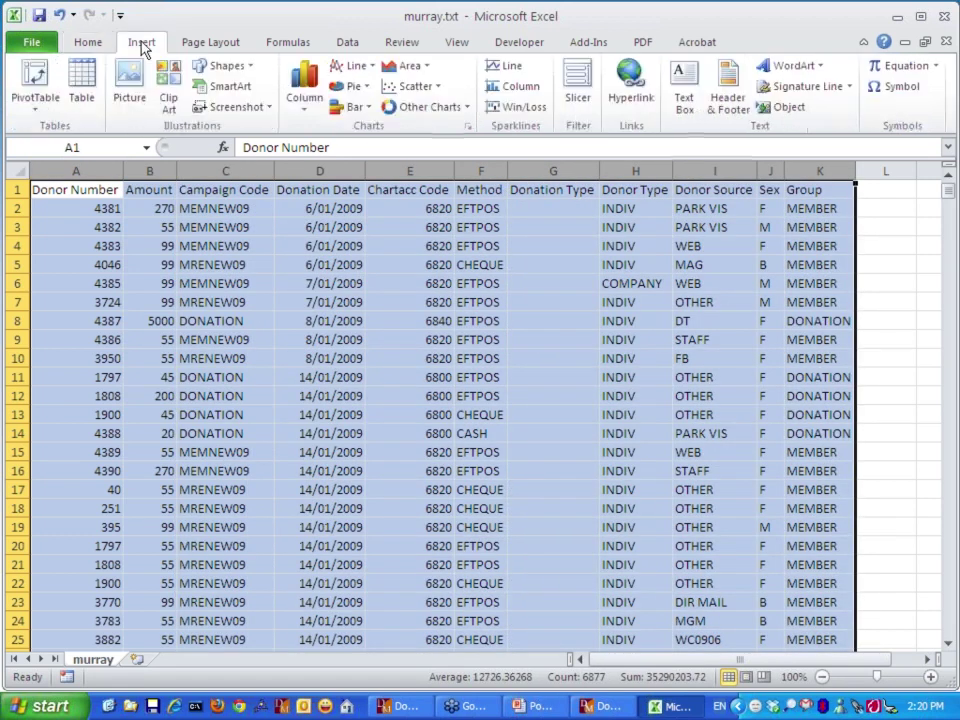
pyautogui.click(36, 84)
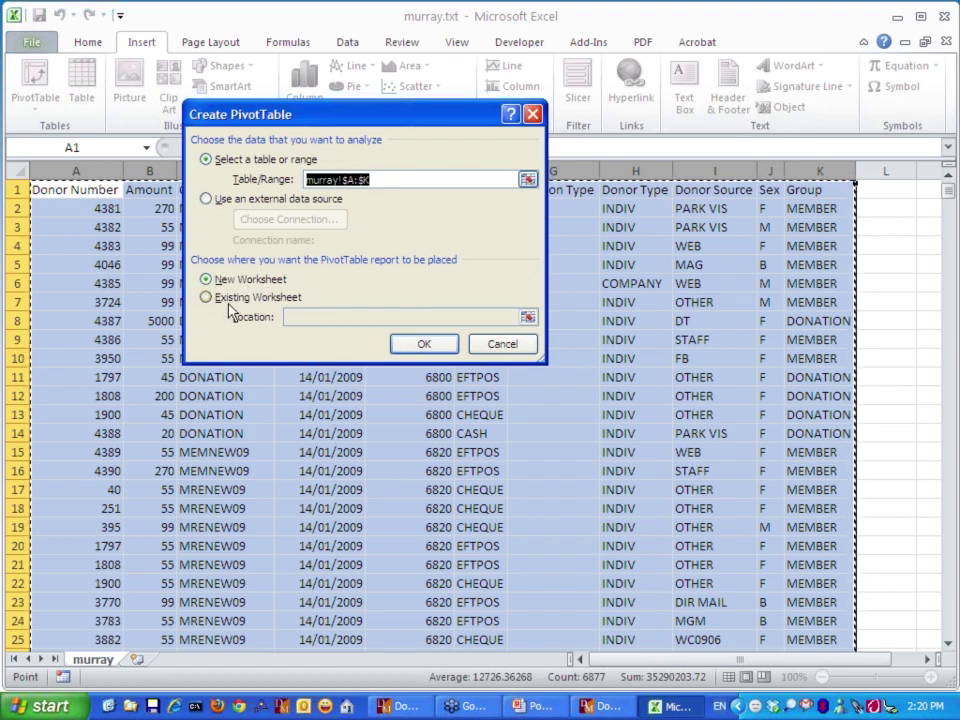
pyautogui.click(425, 345)
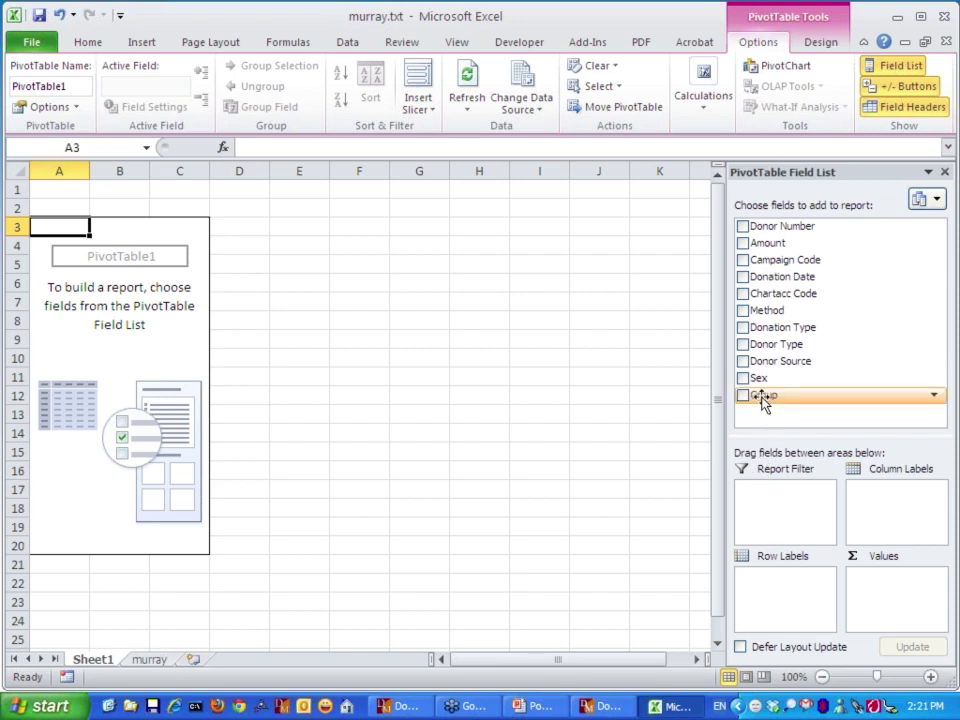
# - Lay out the PivotTable with Group as row labels, Method as column labels and Amount as values
pyautogui.moveTo(762, 399); pyautogui.dragTo(784, 590)
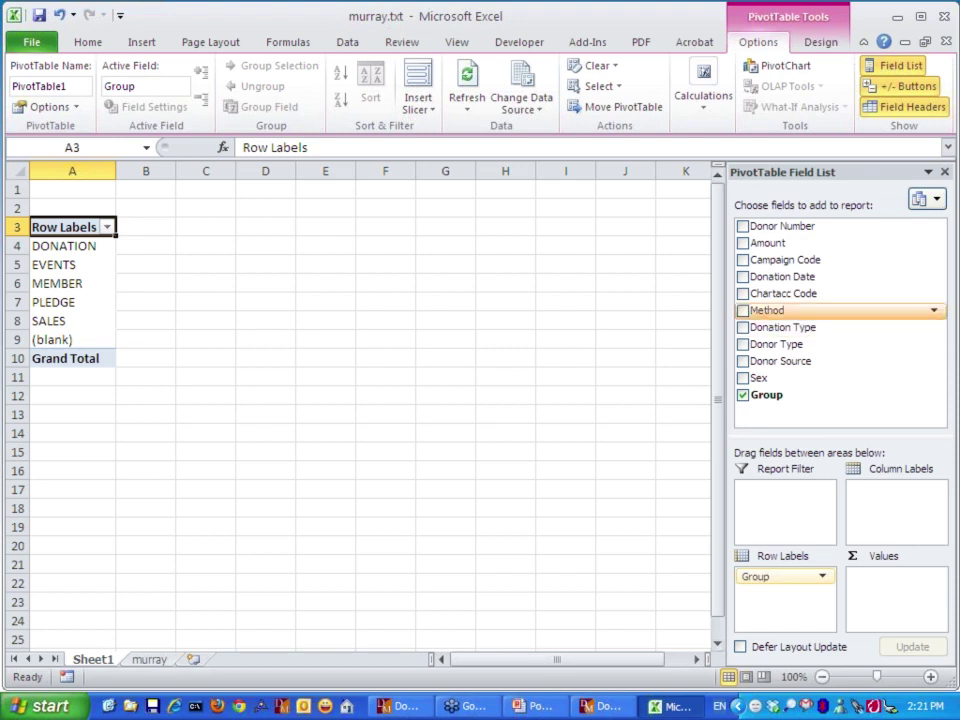
pyautogui.moveTo(768, 311); pyautogui.dragTo(893, 505)
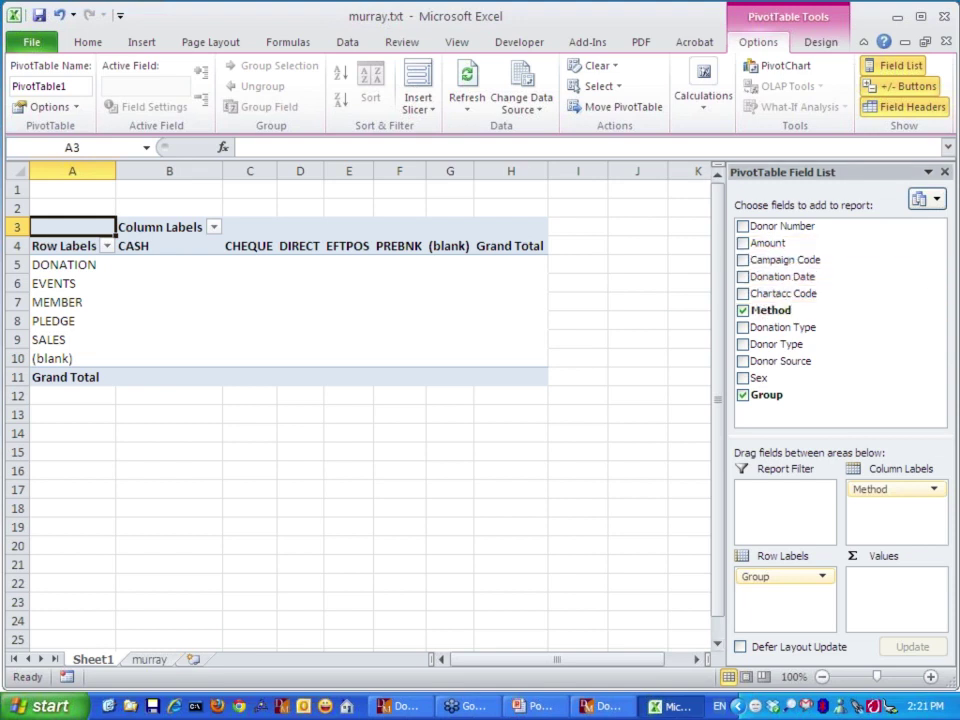
pyautogui.moveTo(768, 243); pyautogui.dragTo(896, 598)
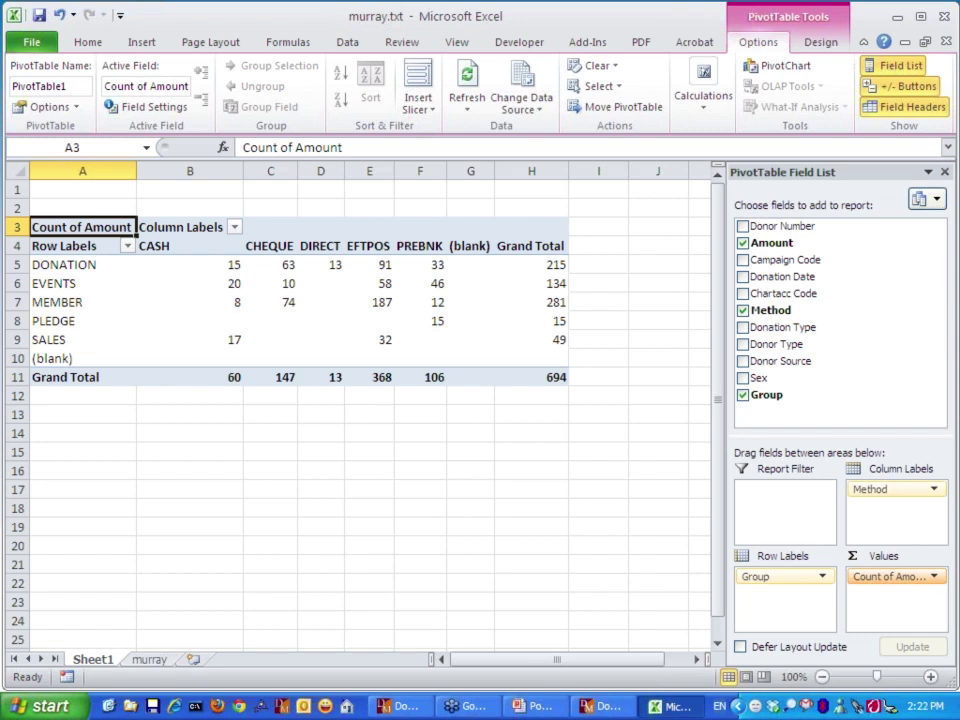
# - Summarize the PivotTable's Amount values by Sum
pyautogui.click(933, 576)
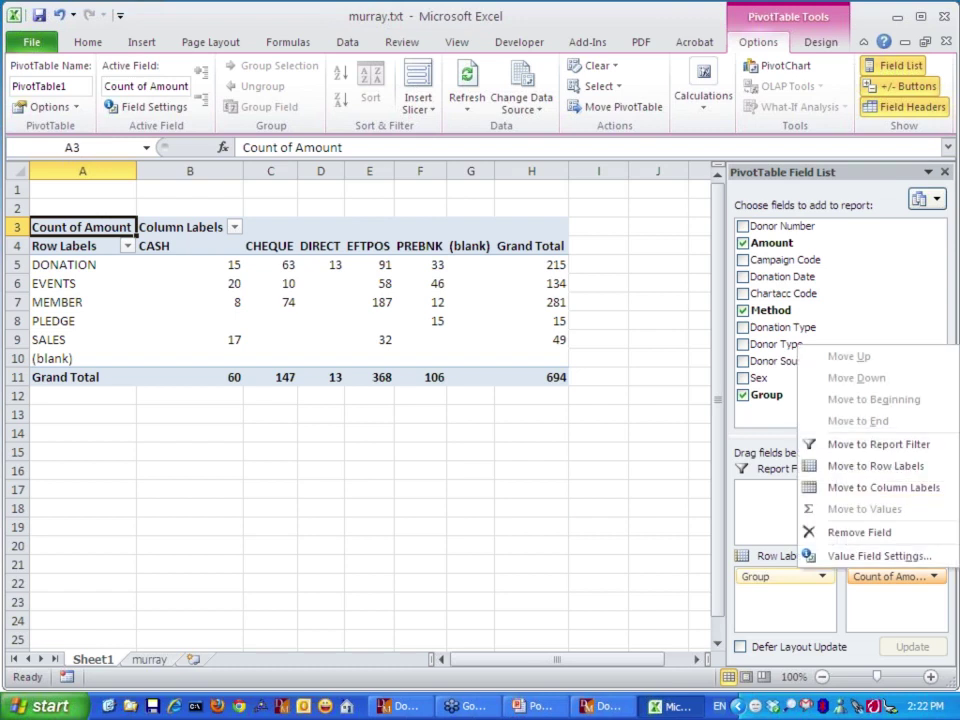
pyautogui.click(879, 556)
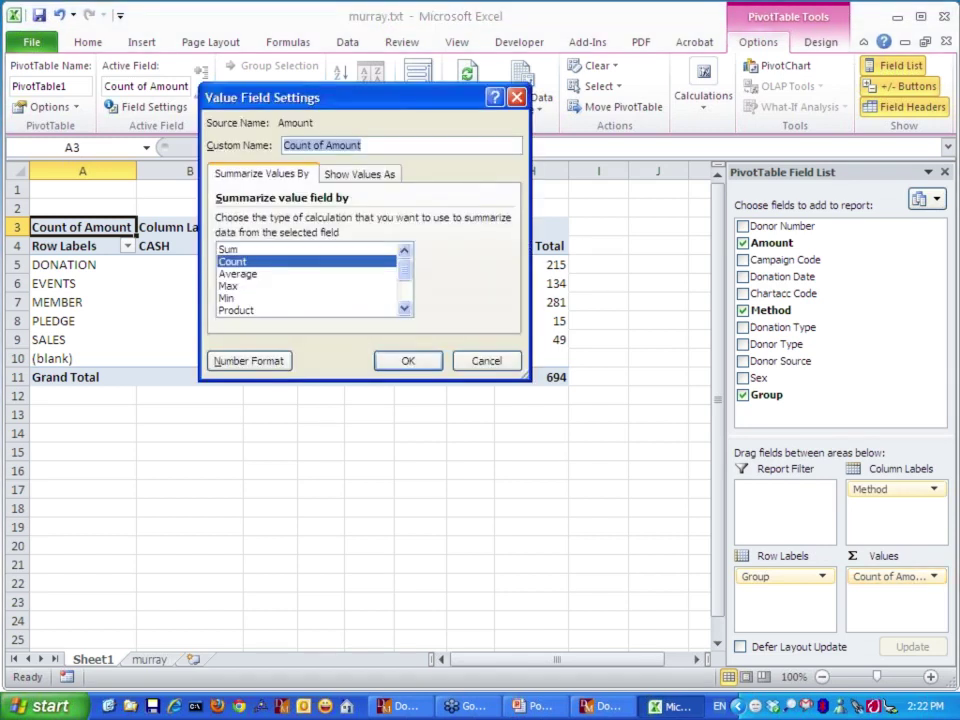
pyautogui.doubleClick(229, 250)
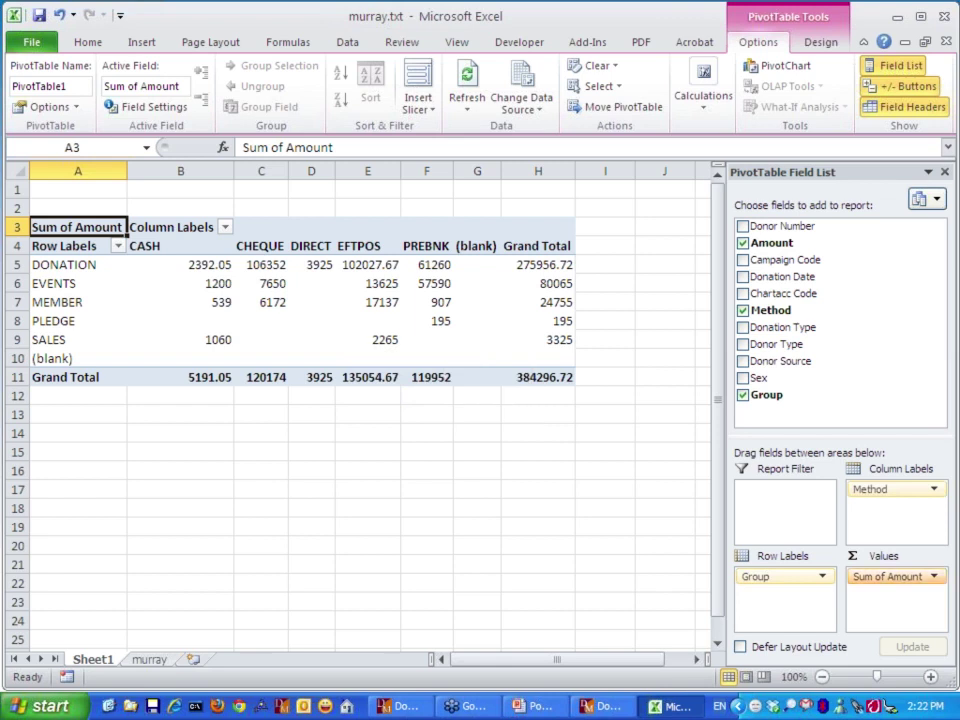
# - Format the Sum of Amount values as Currency with two decimal places and the $ symbol
pyautogui.click(890, 576)
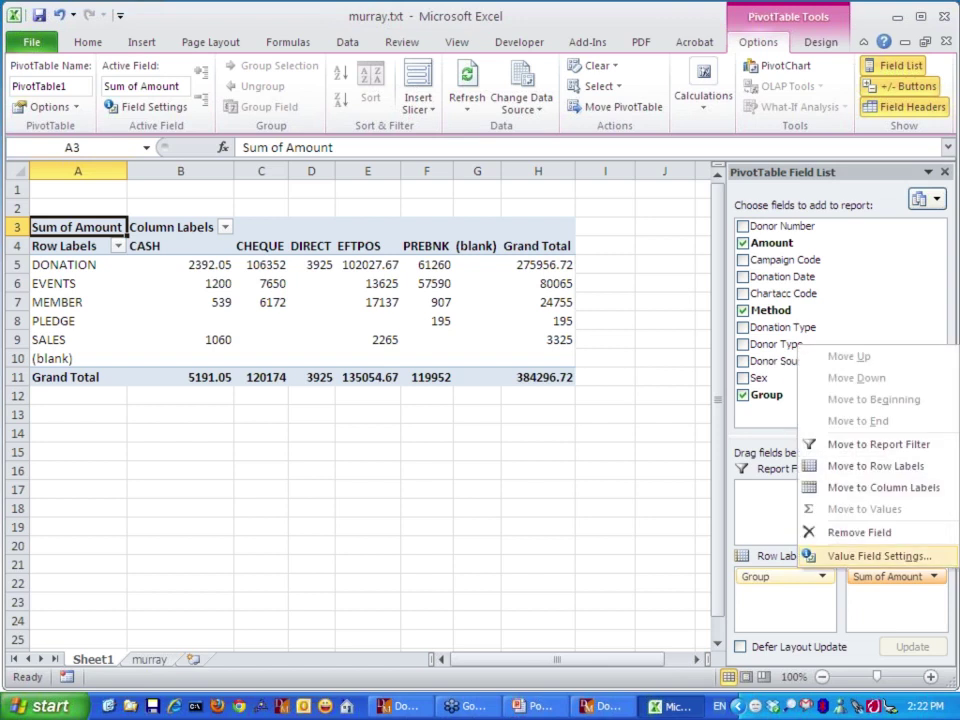
pyautogui.click(879, 556)
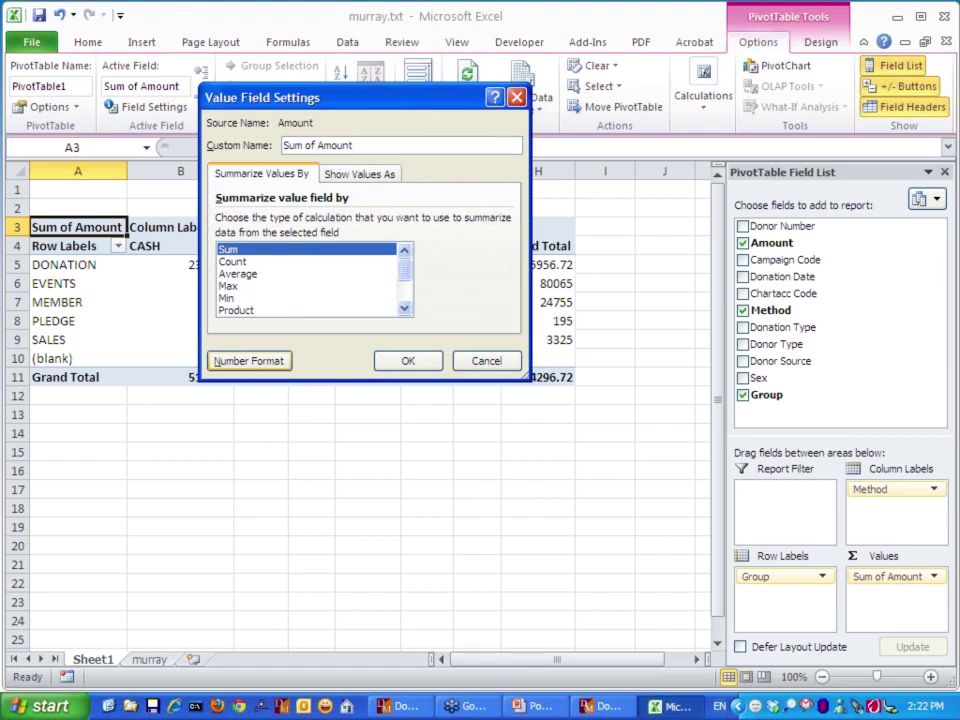
pyautogui.click(248, 361)
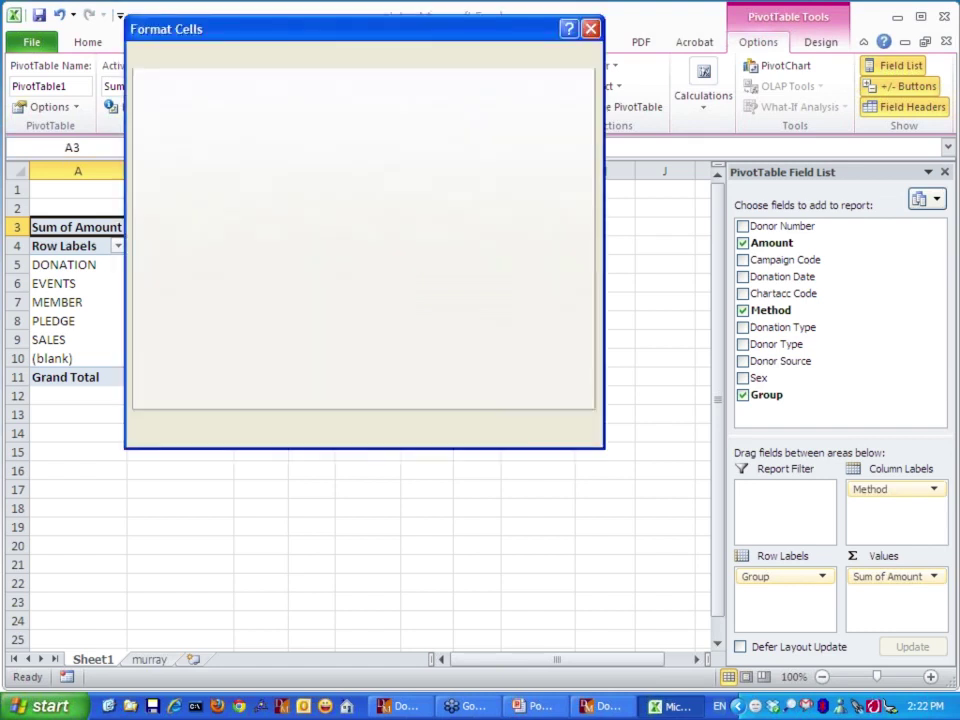
pyautogui.click(165, 125)
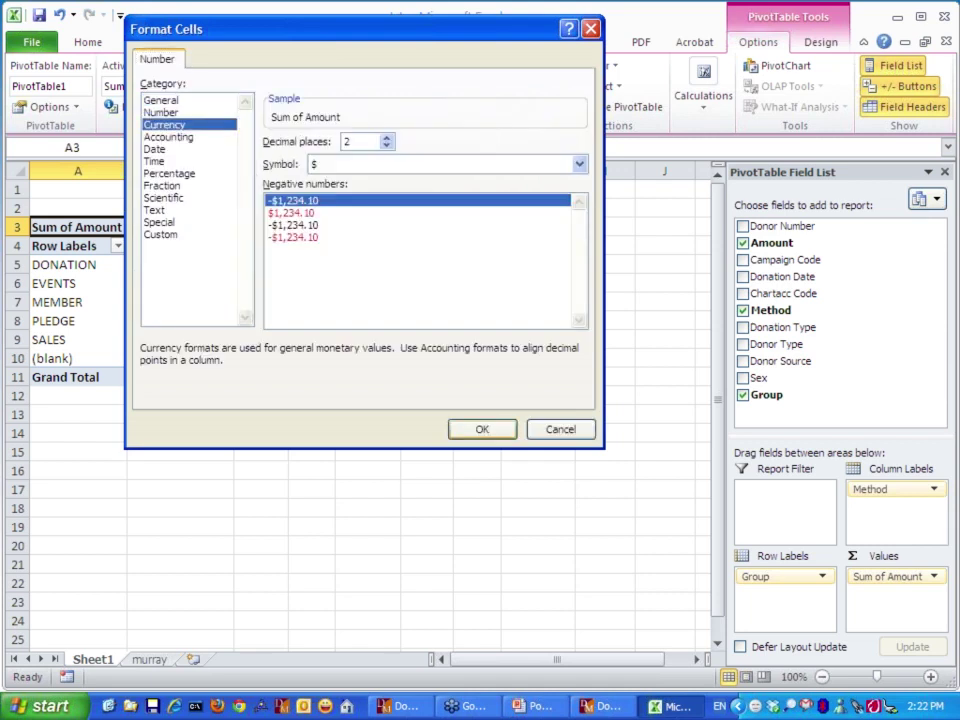
pyautogui.click(483, 430)
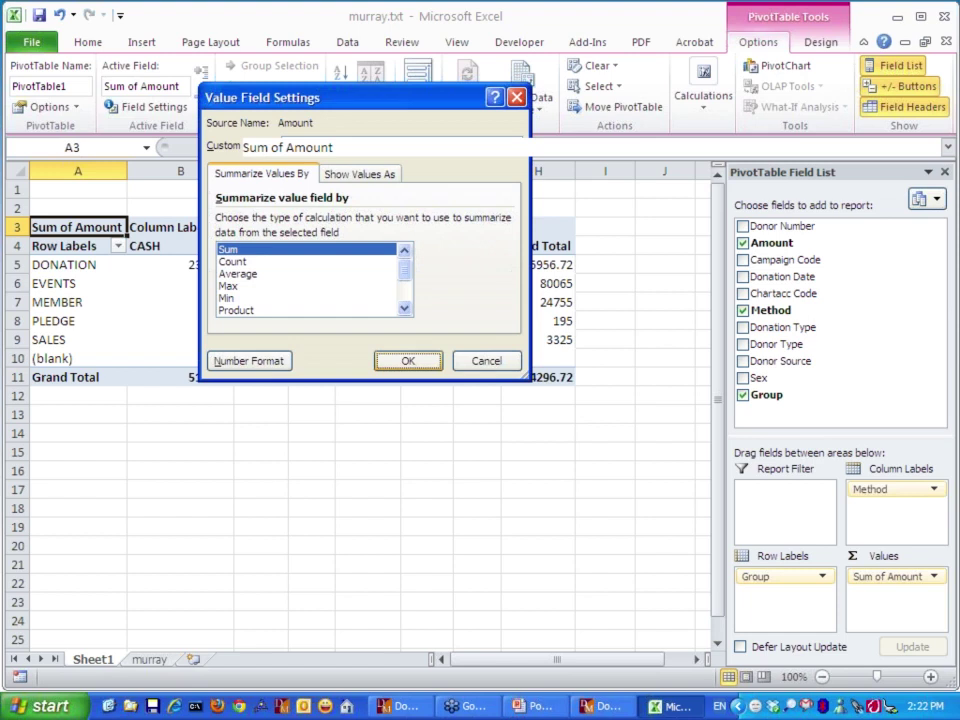
pyautogui.press('Return')
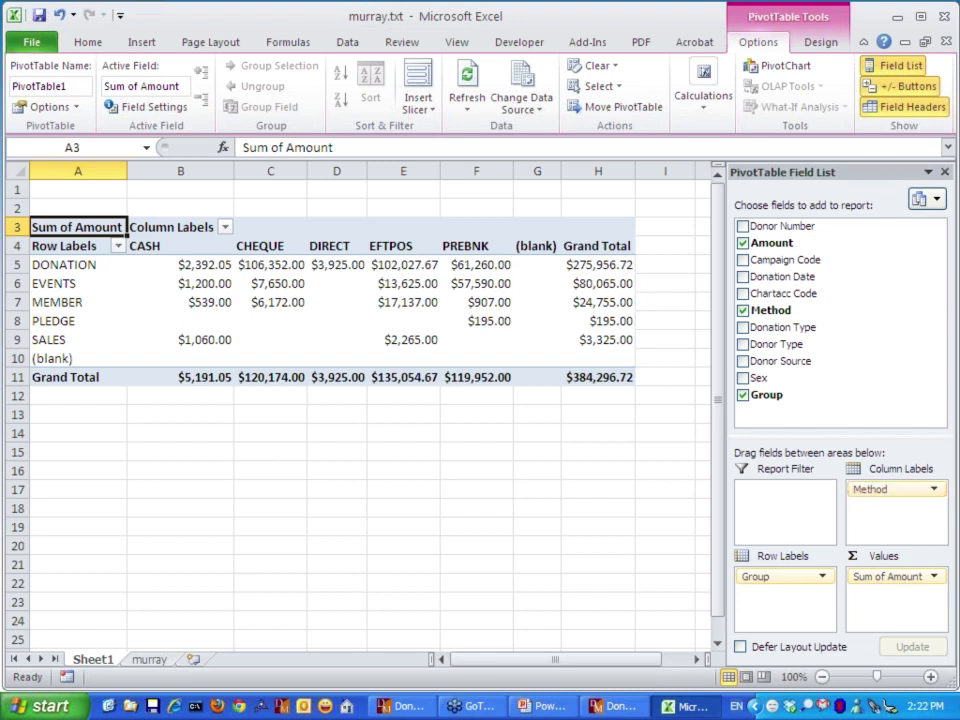
# - Replace Method with Donor Type as the PivotTable's column labels, and set the Amount value field's custom name to Donation
pyautogui.moveTo(888, 489); pyautogui.dragTo(600, 480)
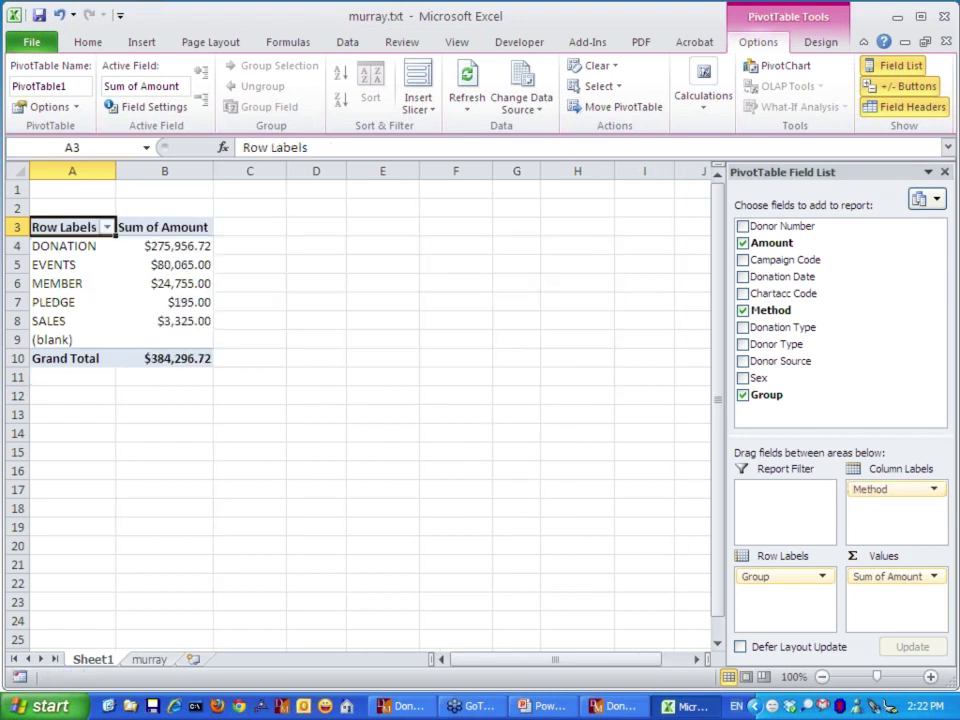
pyautogui.moveTo(779, 344); pyautogui.dragTo(896, 495)
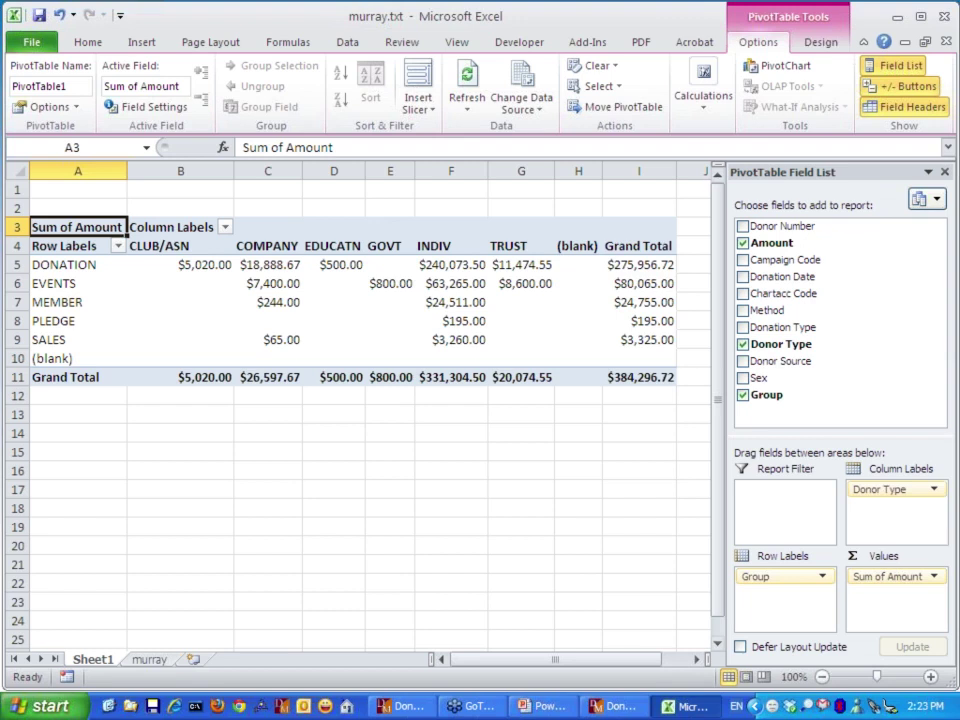
pyautogui.click(933, 576)
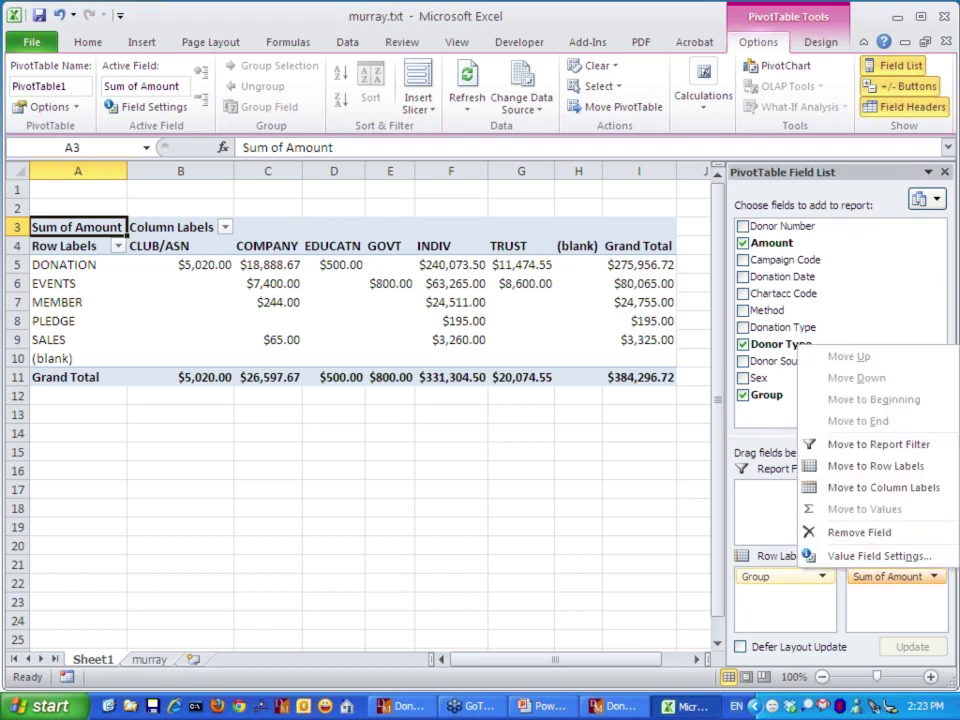
pyautogui.click(890, 556)
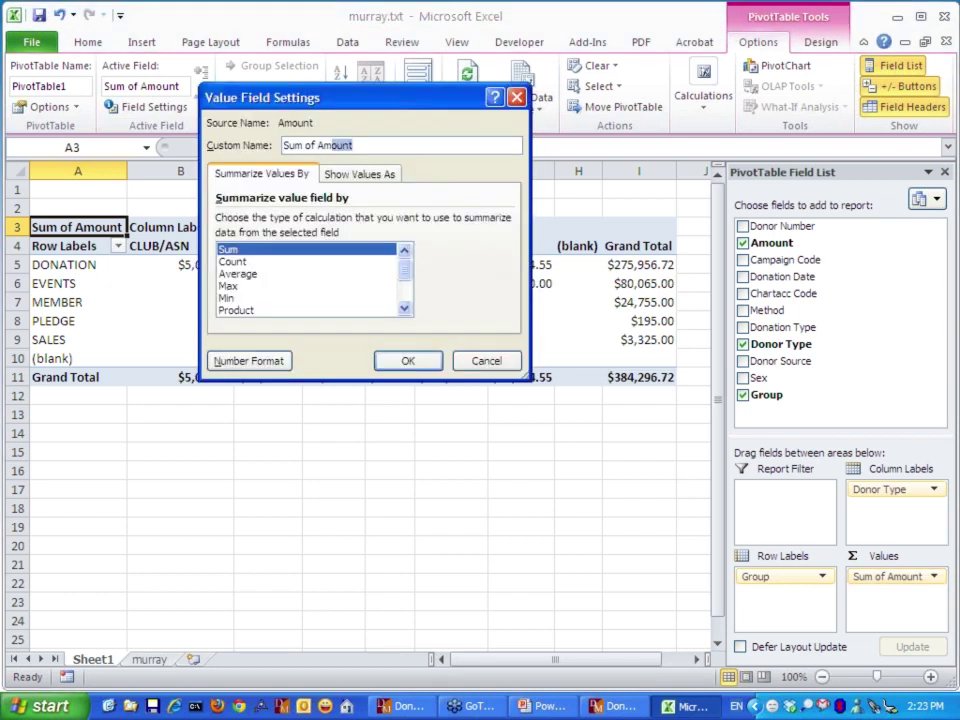
pyautogui.write('Donat')
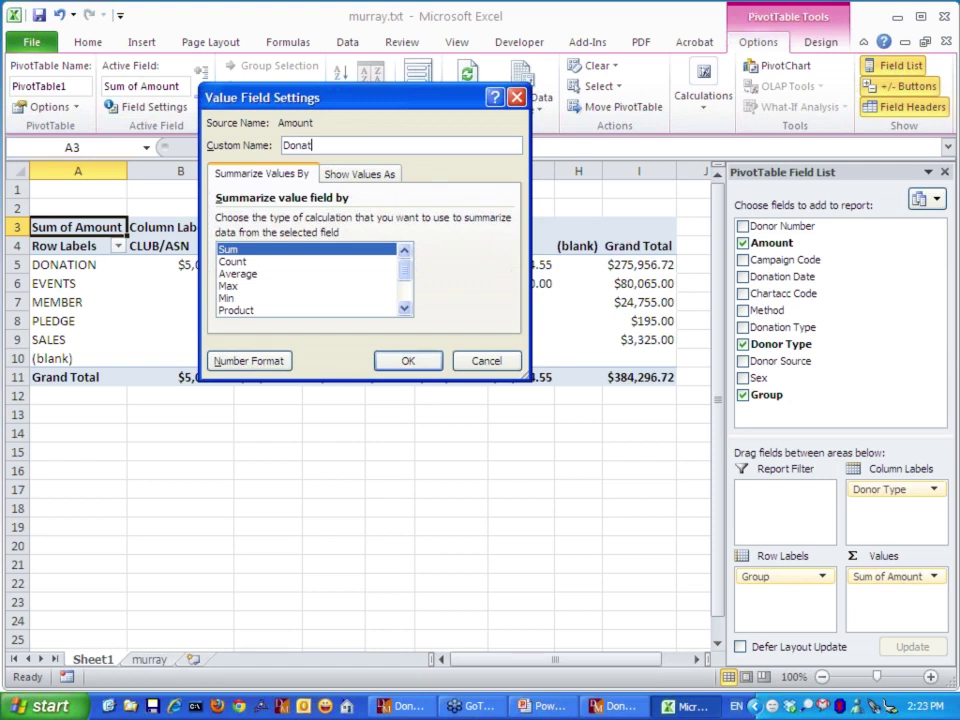
pyautogui.write('ion')
pyautogui.press('Return')
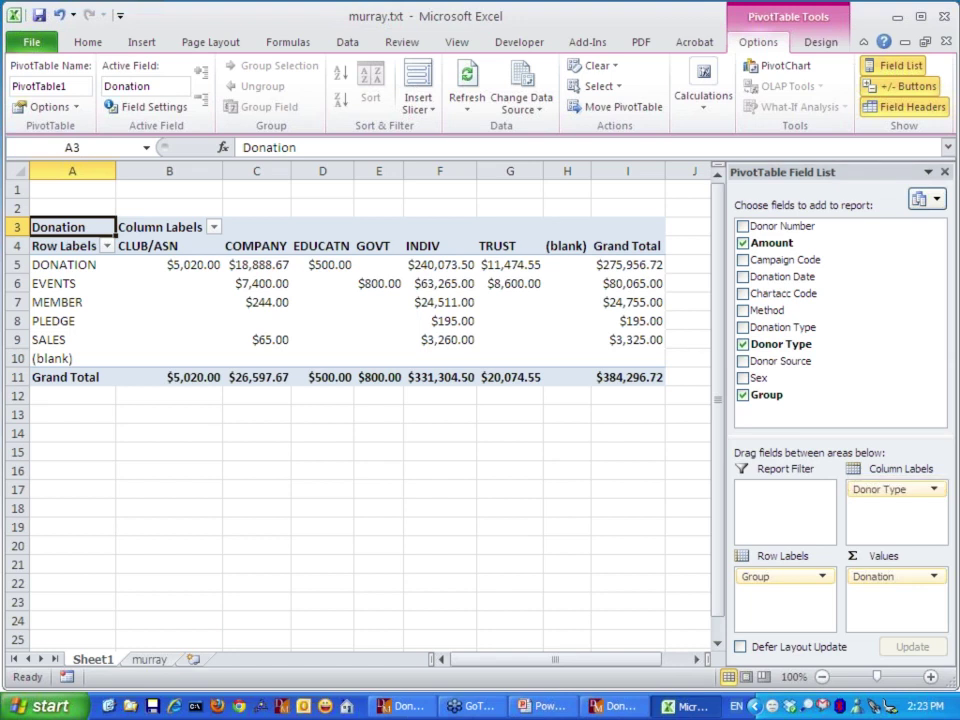
# - Replace Donor Type with Donation Date as the PivotTable's column labels and look across the date columns
pyautogui.moveTo(880, 489); pyautogui.dragTo(620, 490)
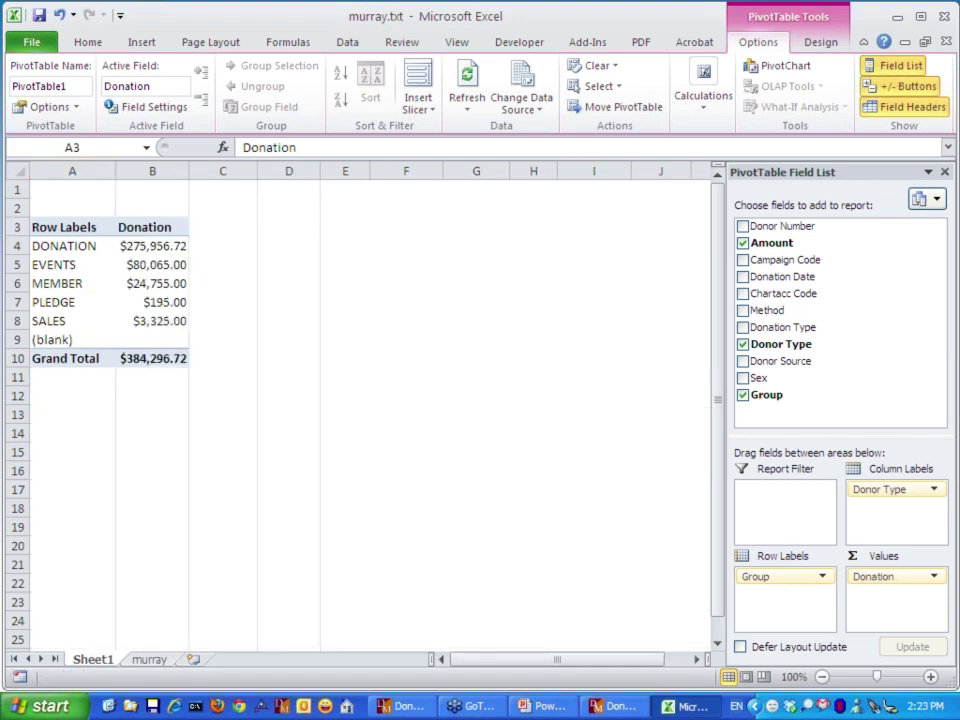
pyautogui.moveTo(790, 276); pyautogui.dragTo(890, 505)
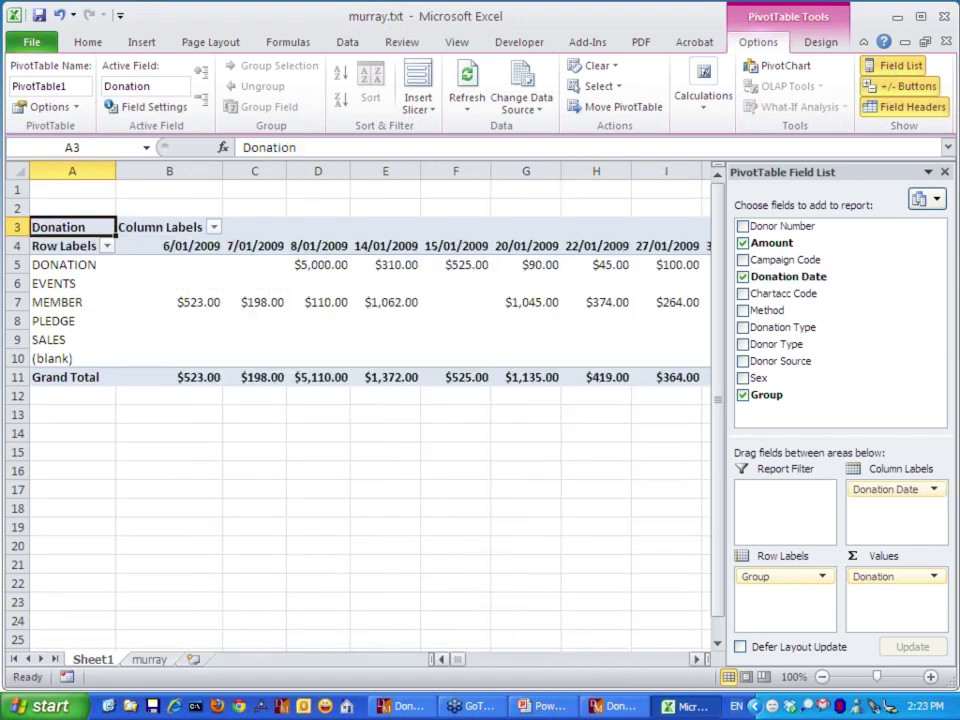
pyautogui.click(580, 659)
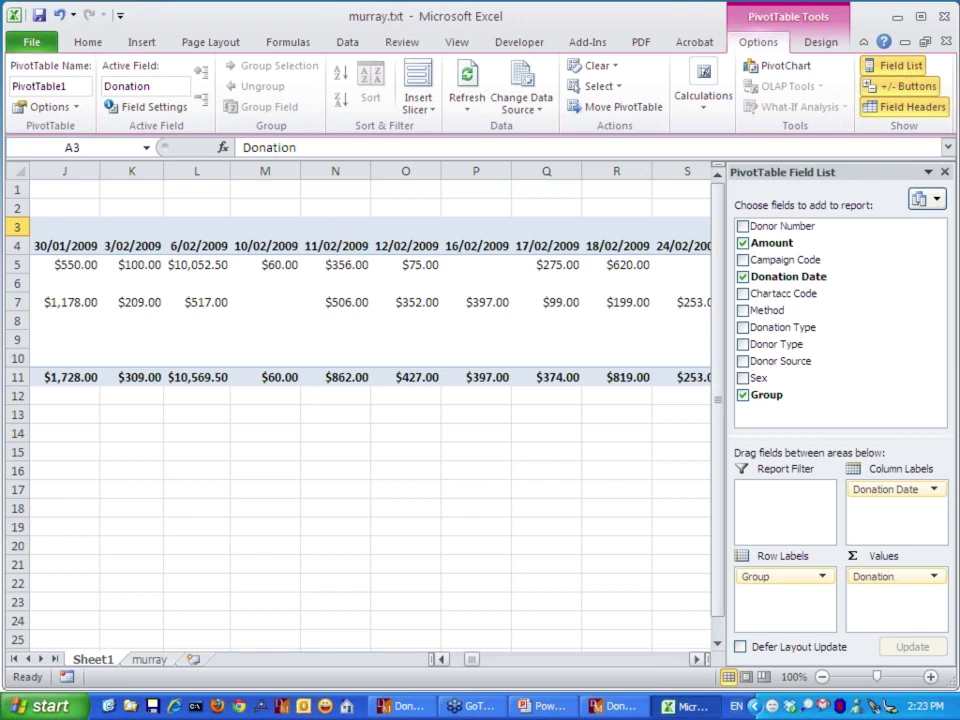
pyautogui.click(580, 659)
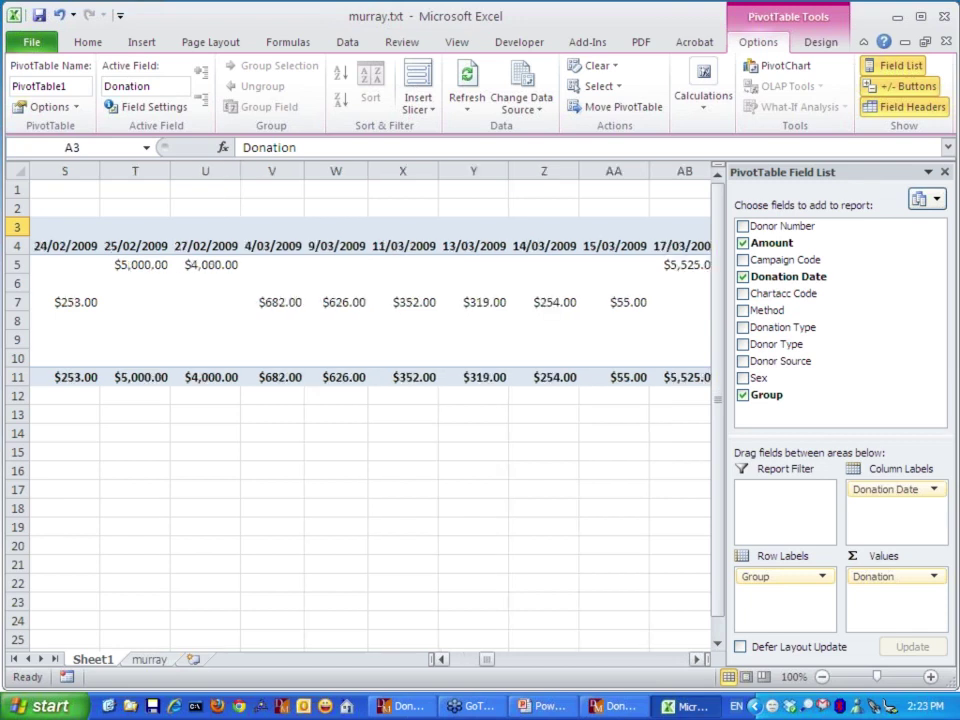
pyautogui.click(580, 659)
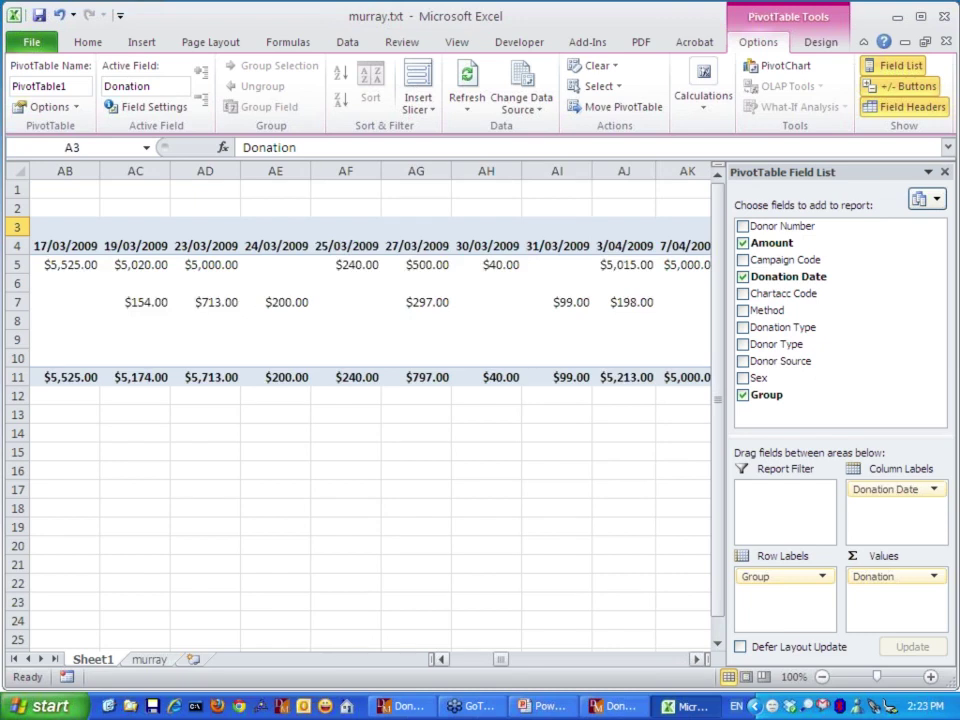
pyautogui.moveTo(500, 659); pyautogui.dragTo(545, 659)
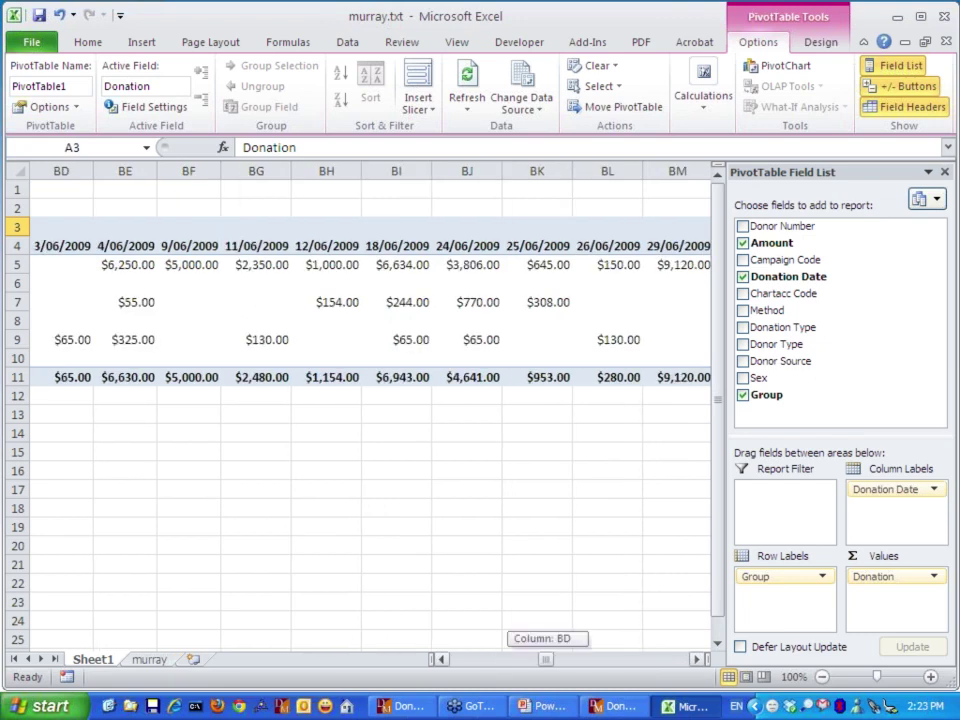
pyautogui.moveTo(545, 659); pyautogui.dragTo(455, 659)
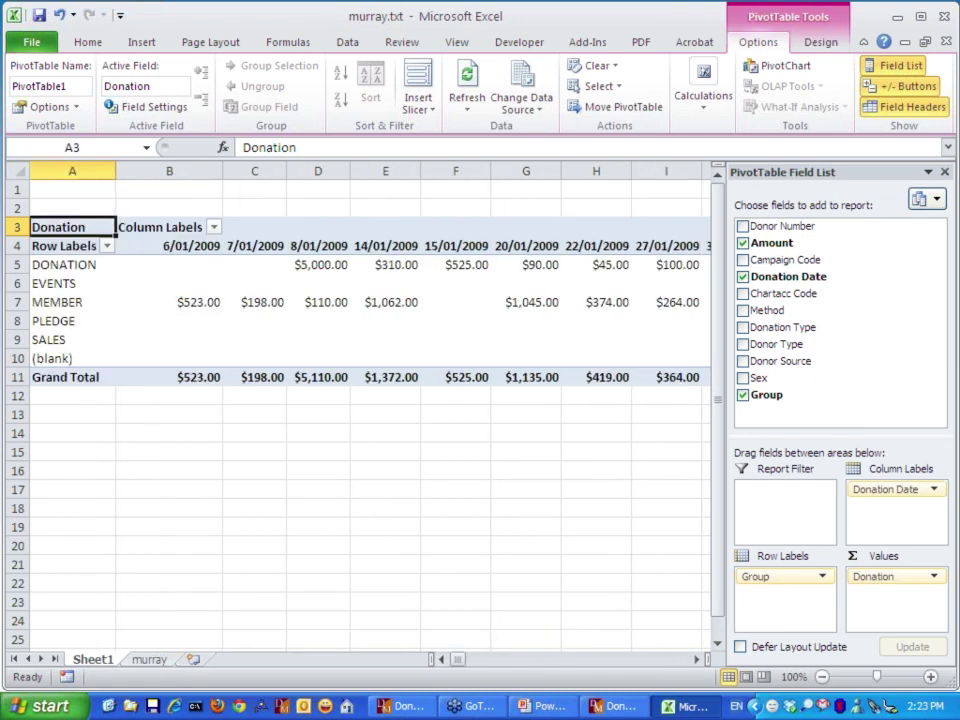
# - Group the Donation Date column labels by Months and review the monthly columns through to the grand total
pyautogui.click(255, 245)
pyautogui.rightClick(255, 248)
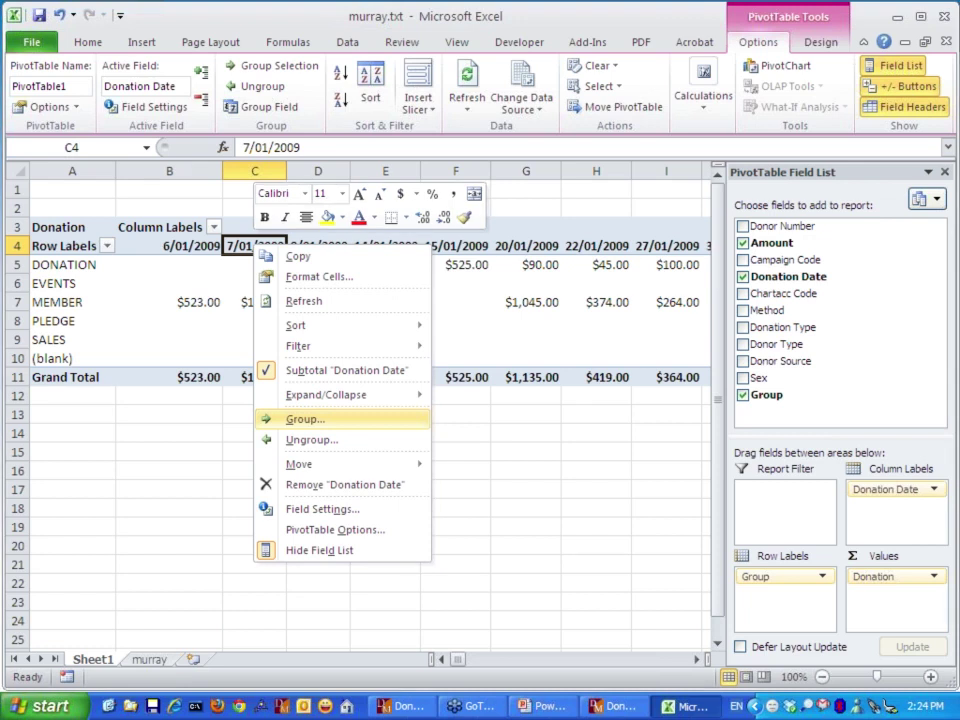
pyautogui.click(305, 419)
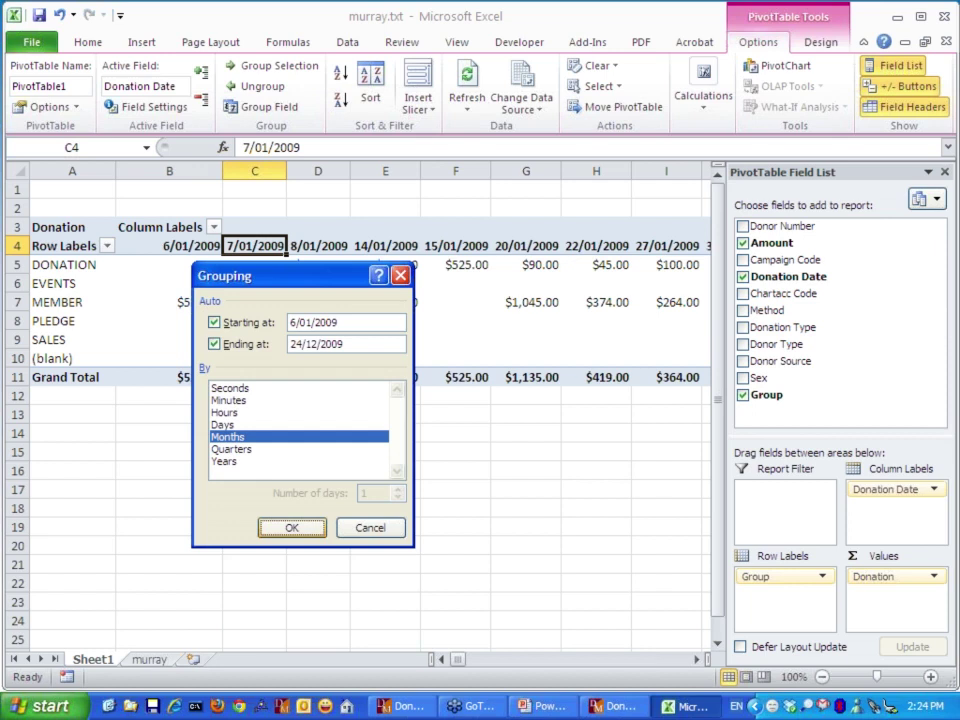
pyautogui.press('Return')
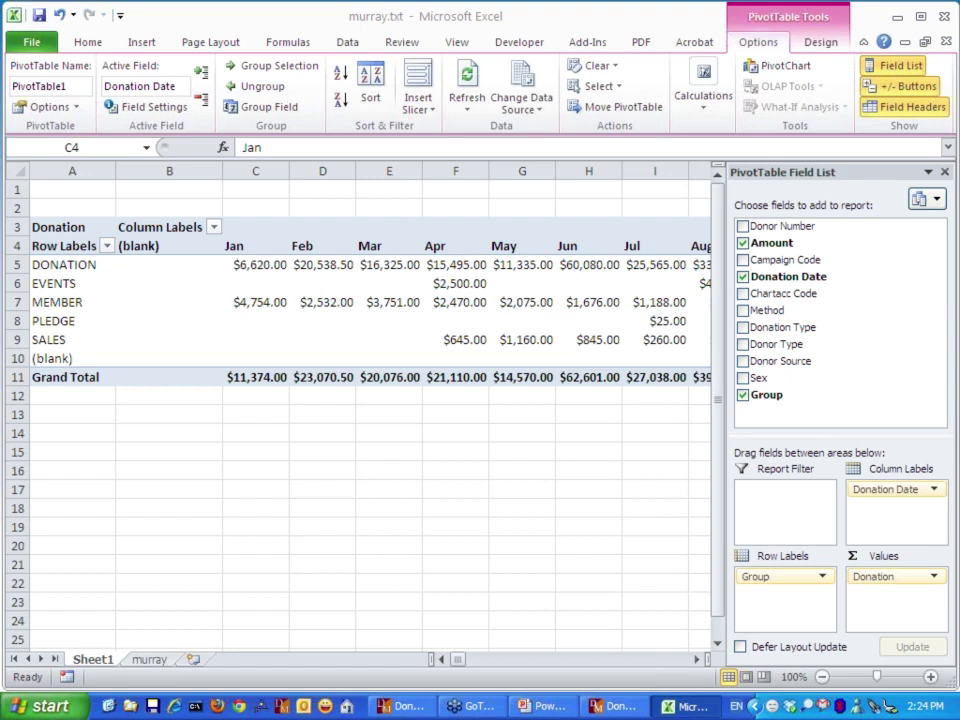
pyautogui.click(697, 660)
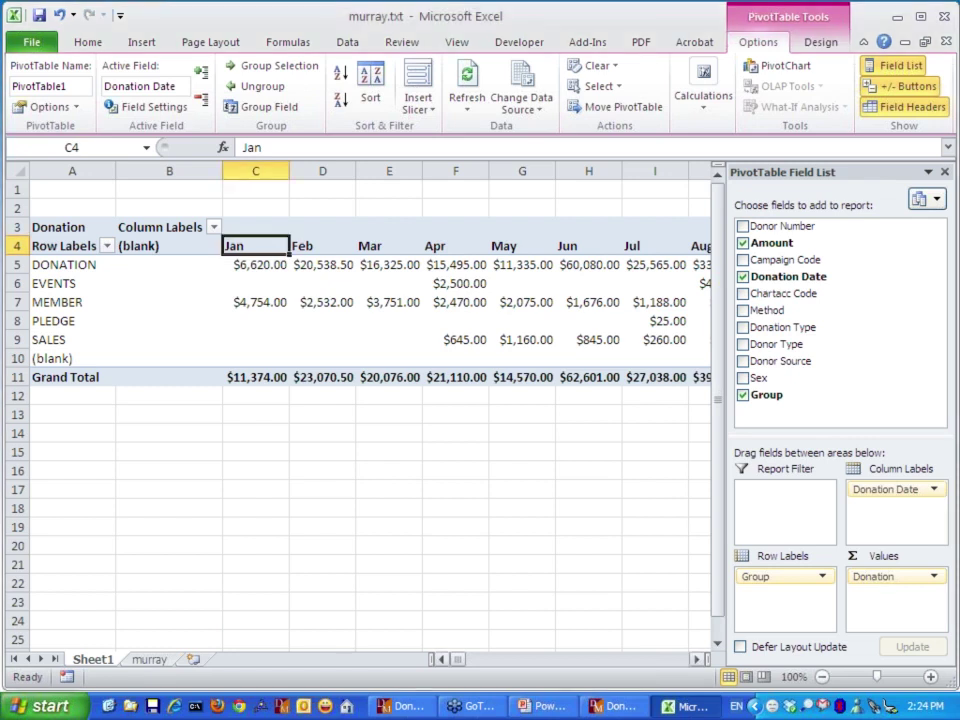
pyautogui.click(580, 660)
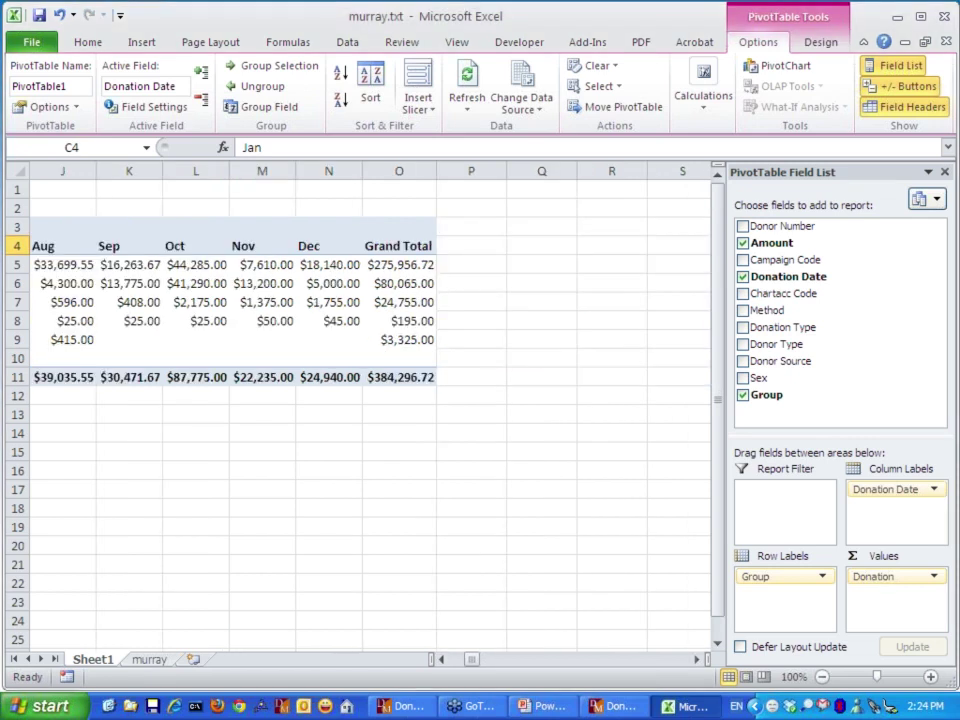
pyautogui.moveTo(472, 660); pyautogui.dragTo(456, 660)
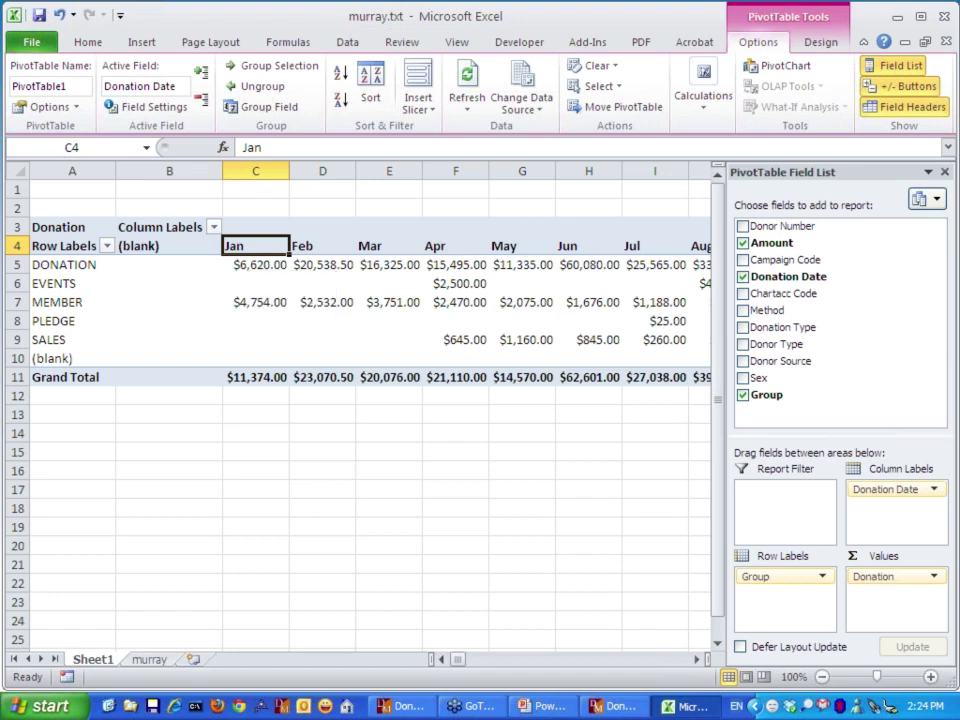
# - Regroup the Donation Date column labels by both Months and Years, and check the filter choices for Years
pyautogui.click(302, 249)
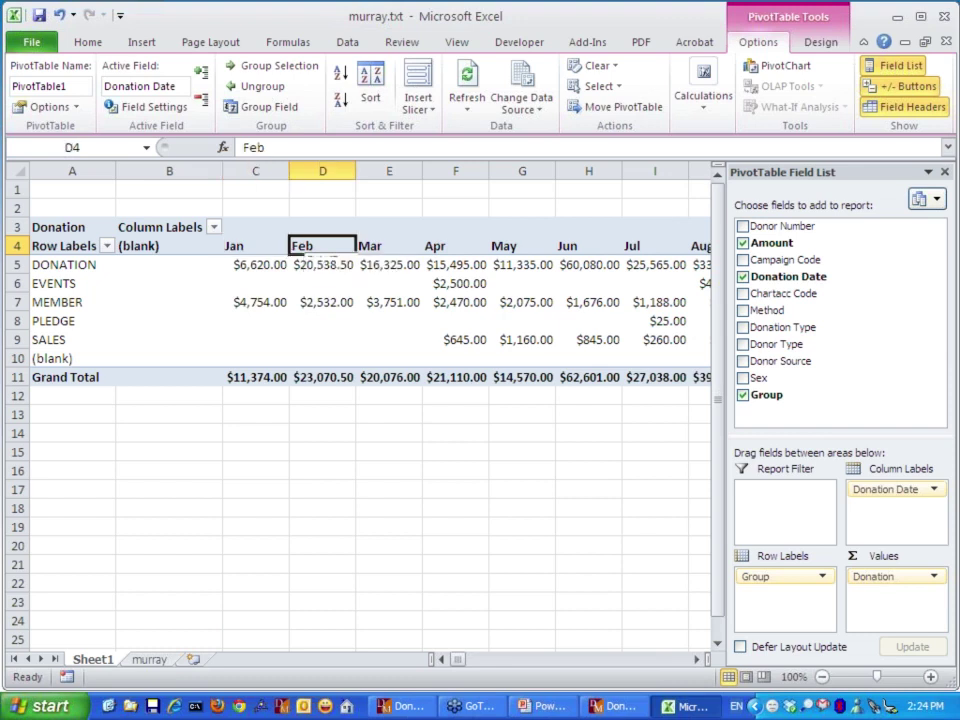
pyautogui.rightClick(305, 252)
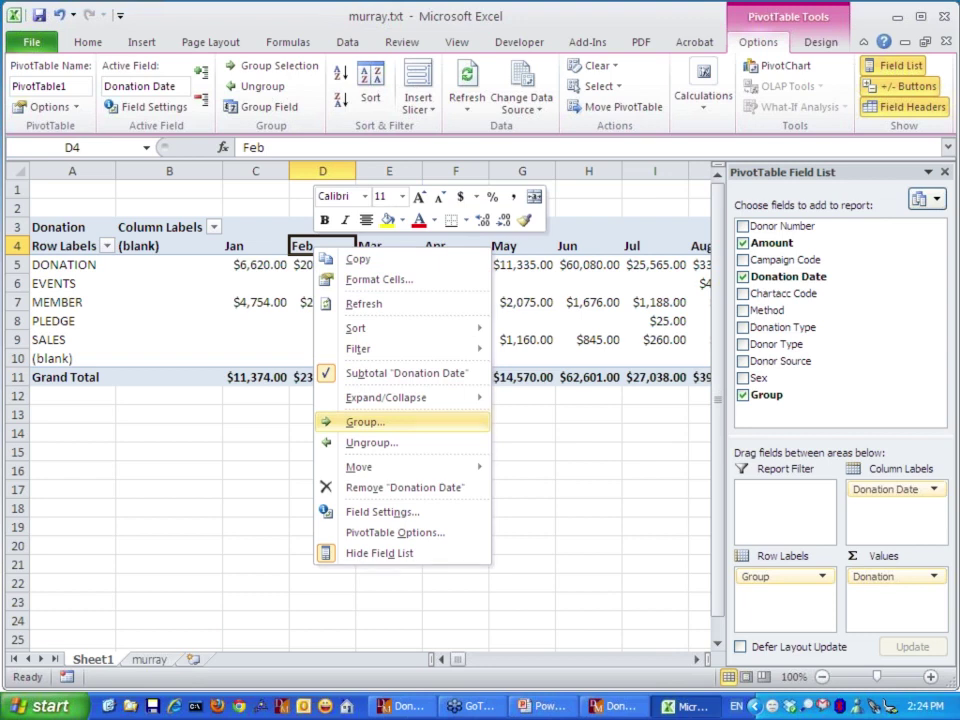
pyautogui.click(362, 421)
pyautogui.click(288, 471)
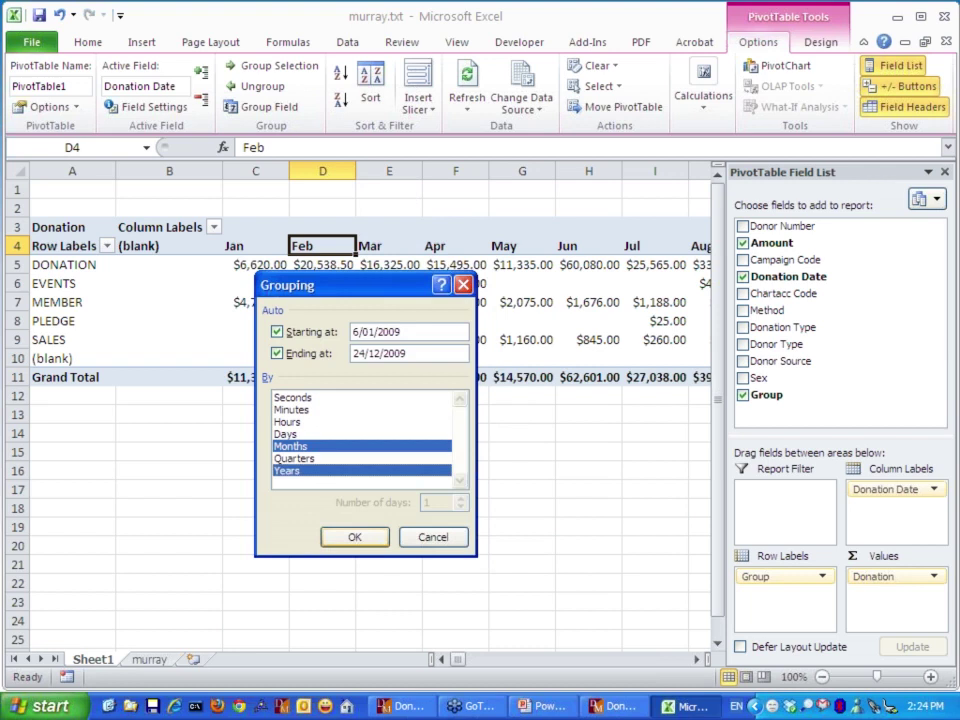
pyautogui.press('Return')
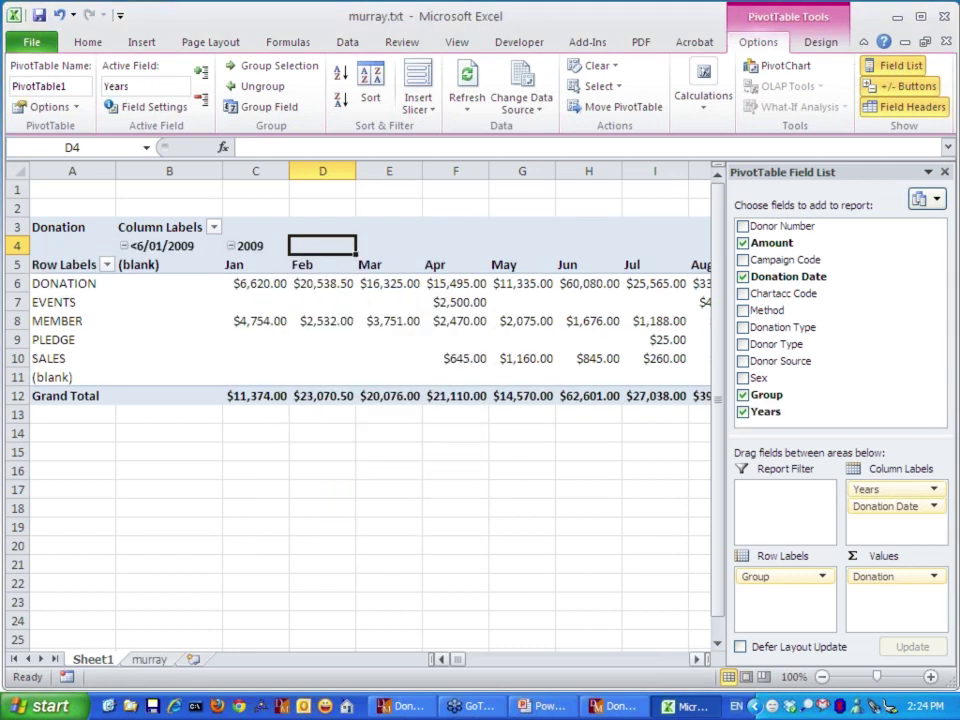
pyautogui.hscroll(1, 370, 405)
pyautogui.hscroll(1, 370, 405)
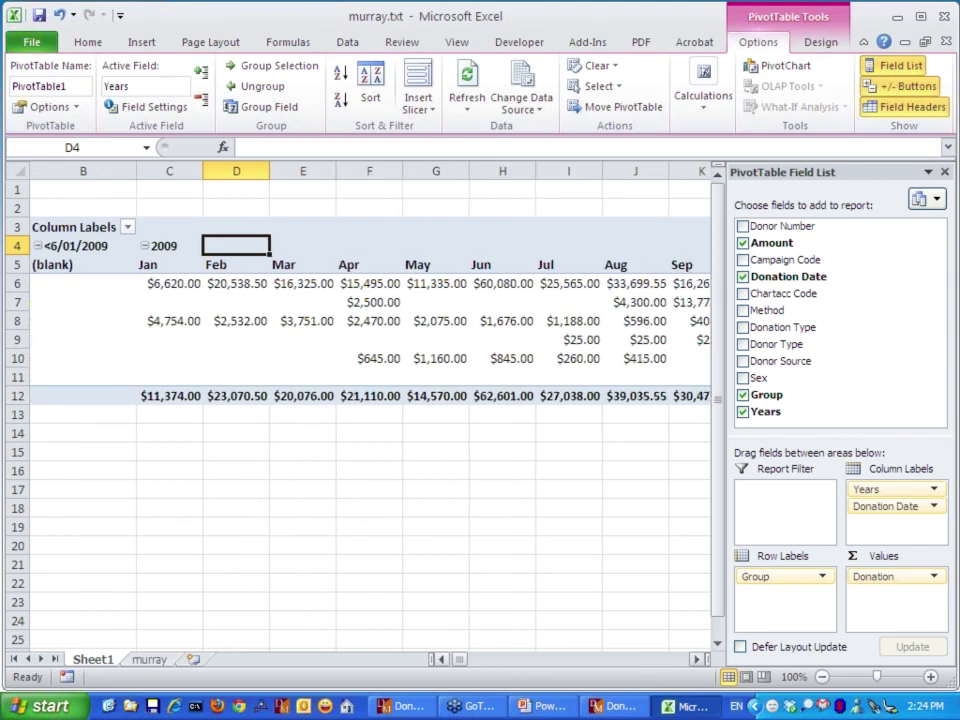
pyautogui.hscroll(6, 370, 405)
pyautogui.moveTo(470, 660); pyautogui.dragTo(456, 660)
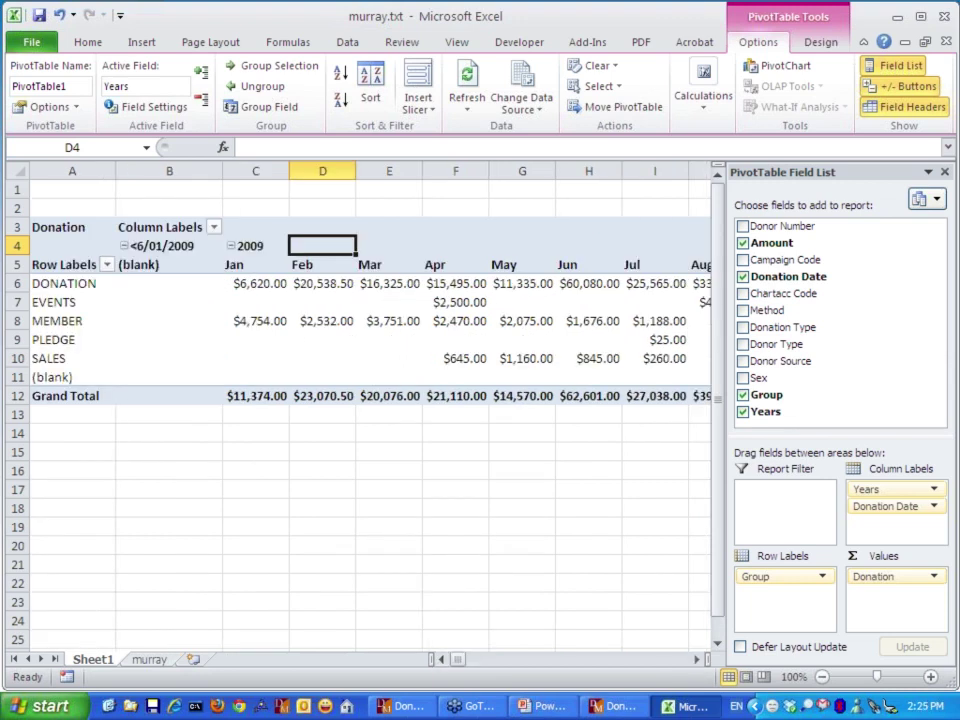
pyautogui.click(214, 227)
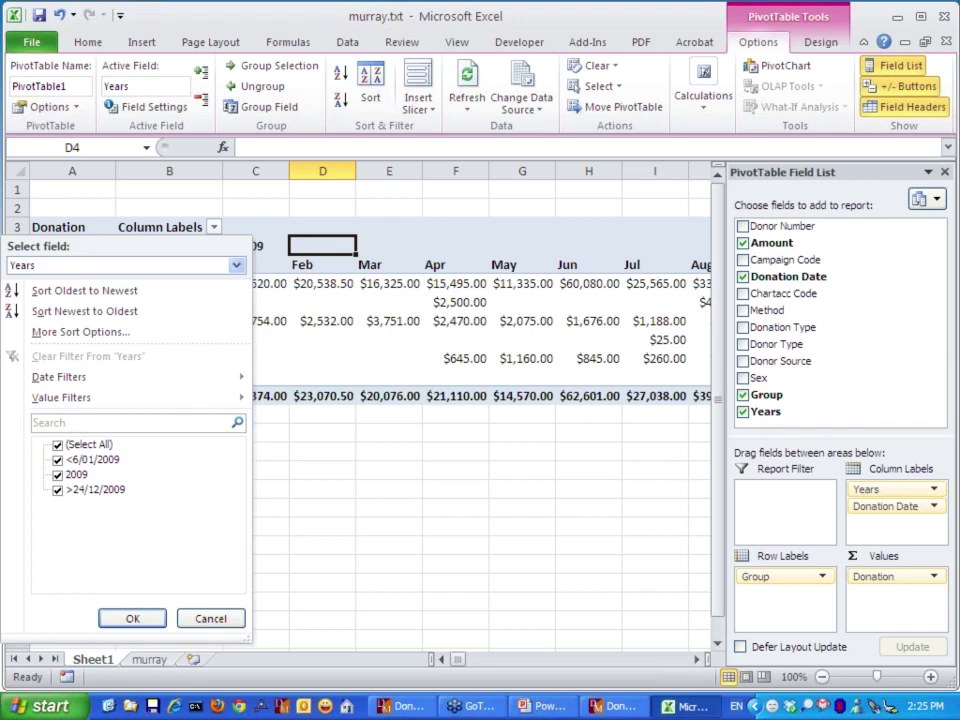
pyautogui.press('Escape')
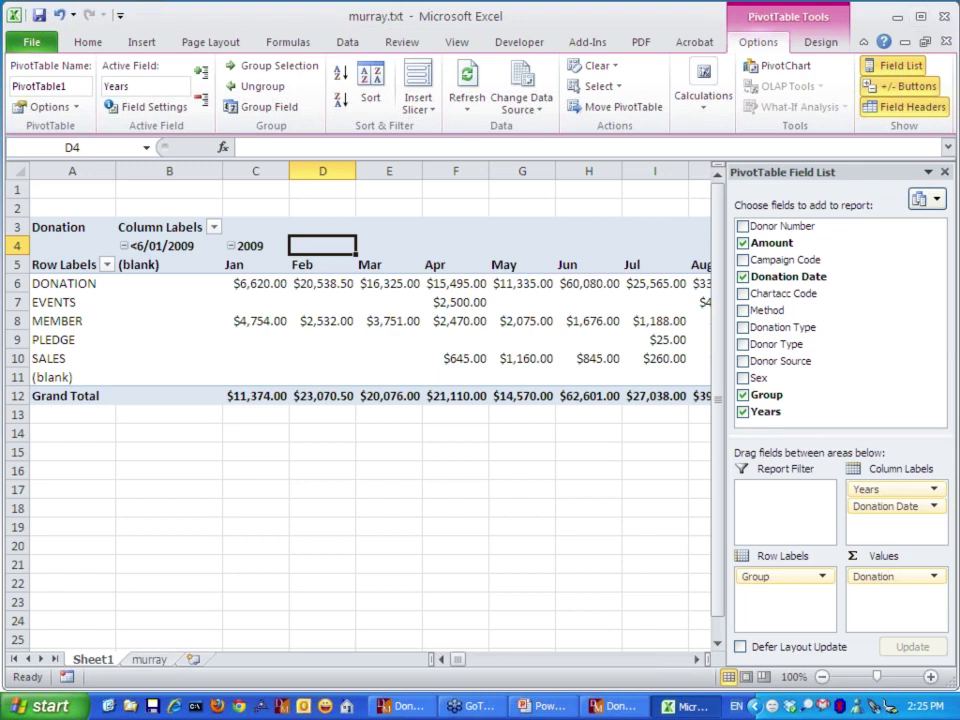
# - Close the murray.txt workbook without saving the changes
pyautogui.click(944, 16)
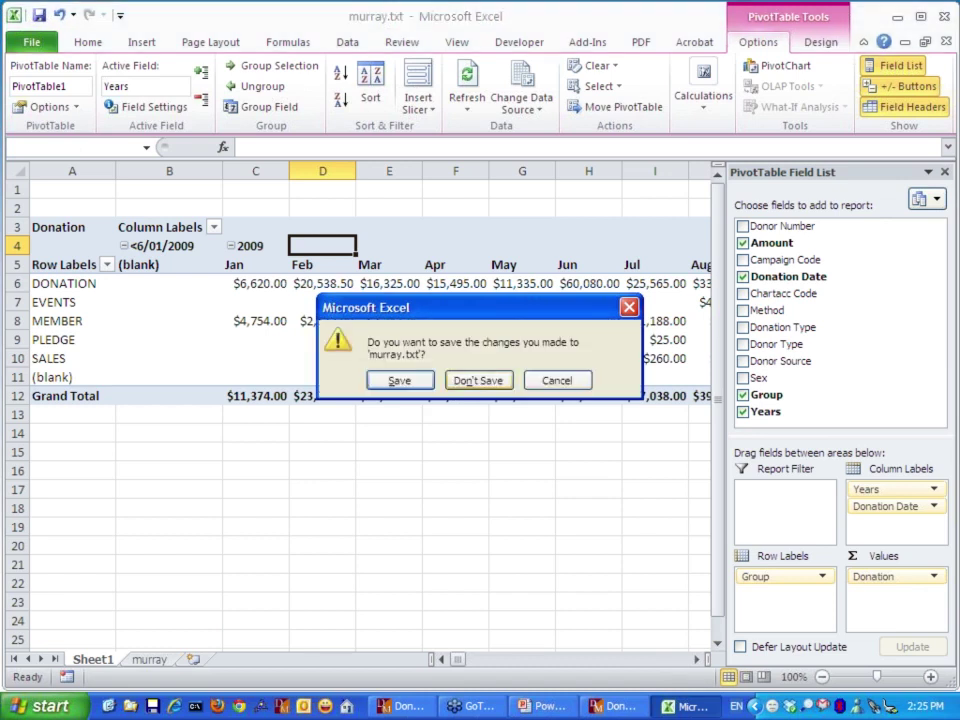
pyautogui.click(479, 380)
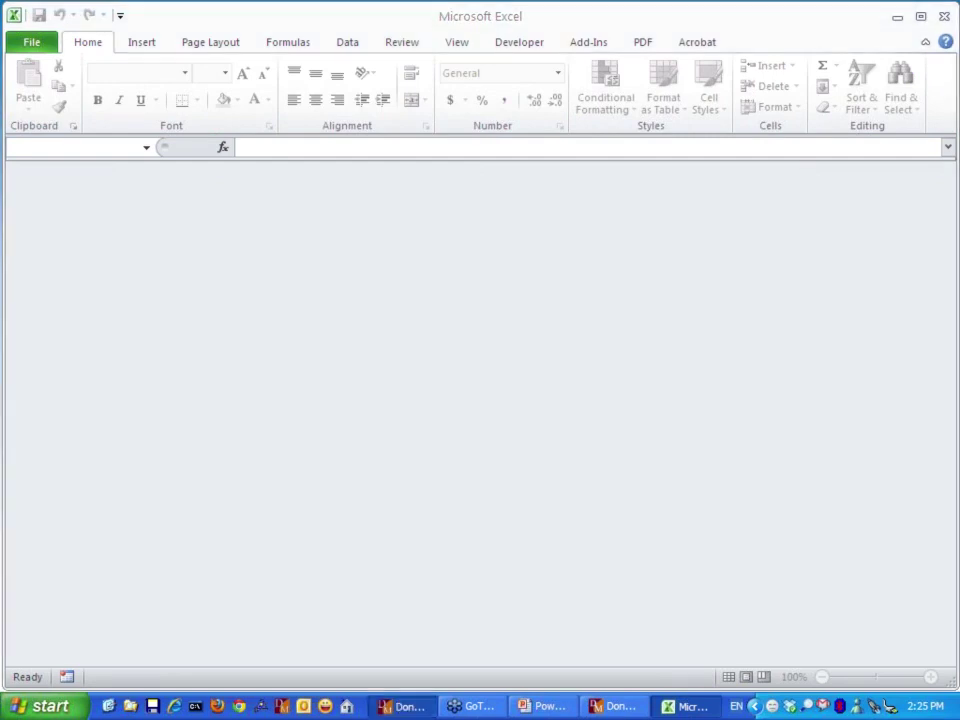
# - Switch to Donman Visual Reporter and bring up the settings for saving the report data as text
pyautogui.click(402, 706)
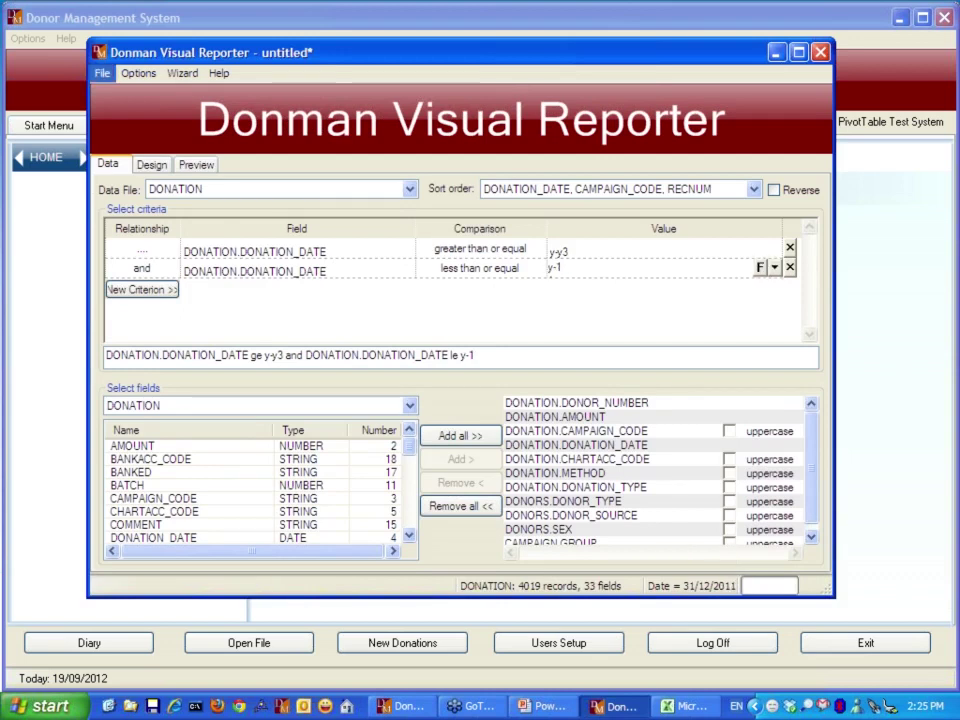
pyautogui.click(102, 73)
pyautogui.moveTo(160, 166)
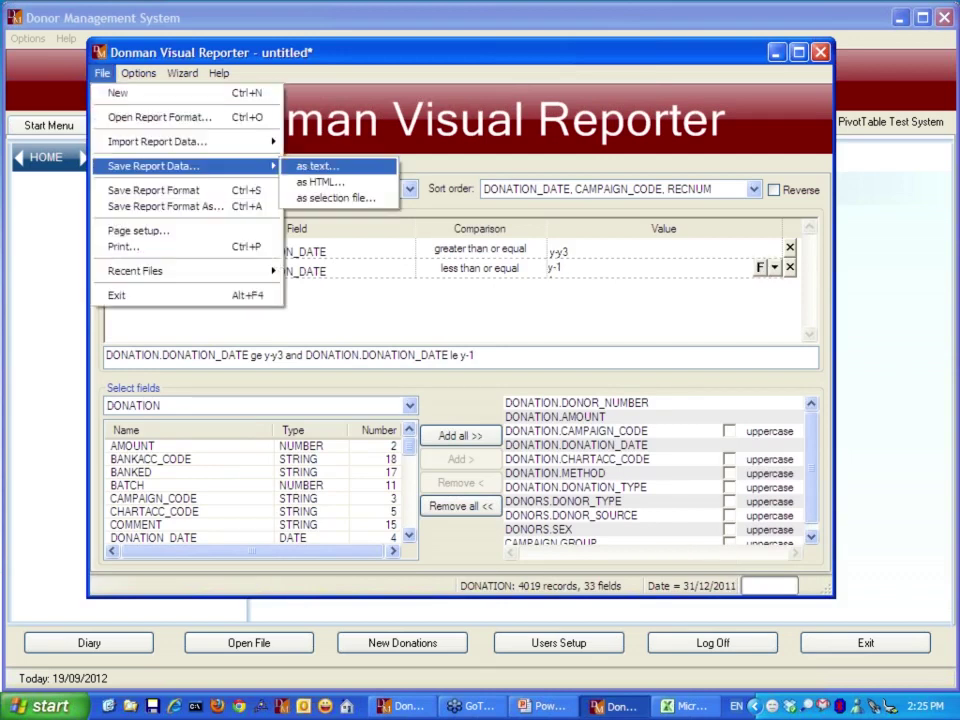
pyautogui.click(317, 166)
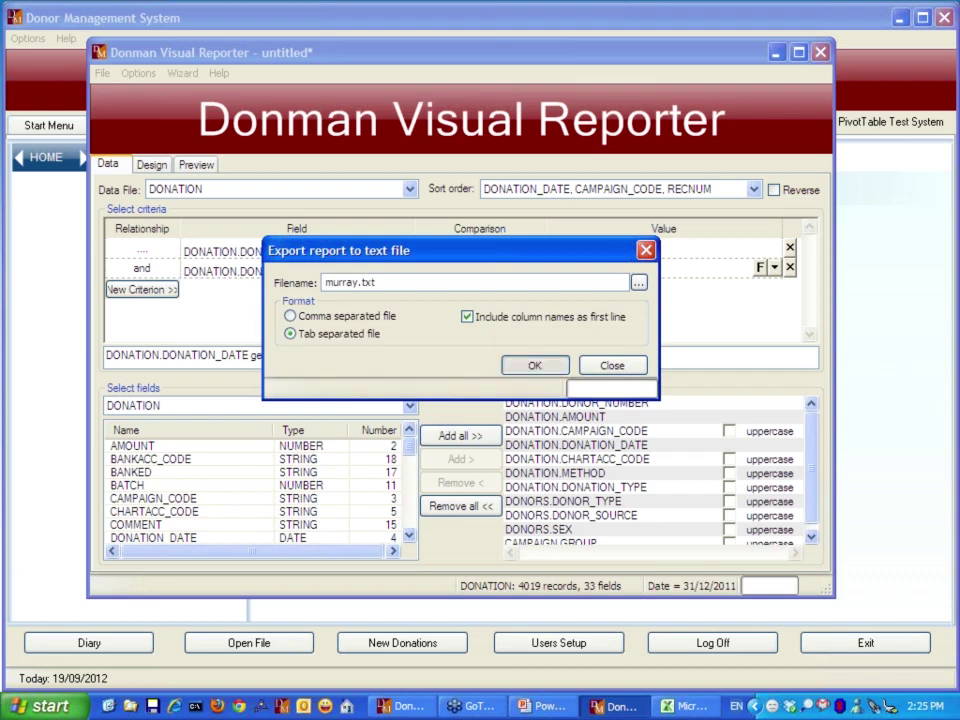
# - Switch to Excel and open the recent file murray.txt, accepting the Delimited text import settings
pyautogui.click(687, 706)
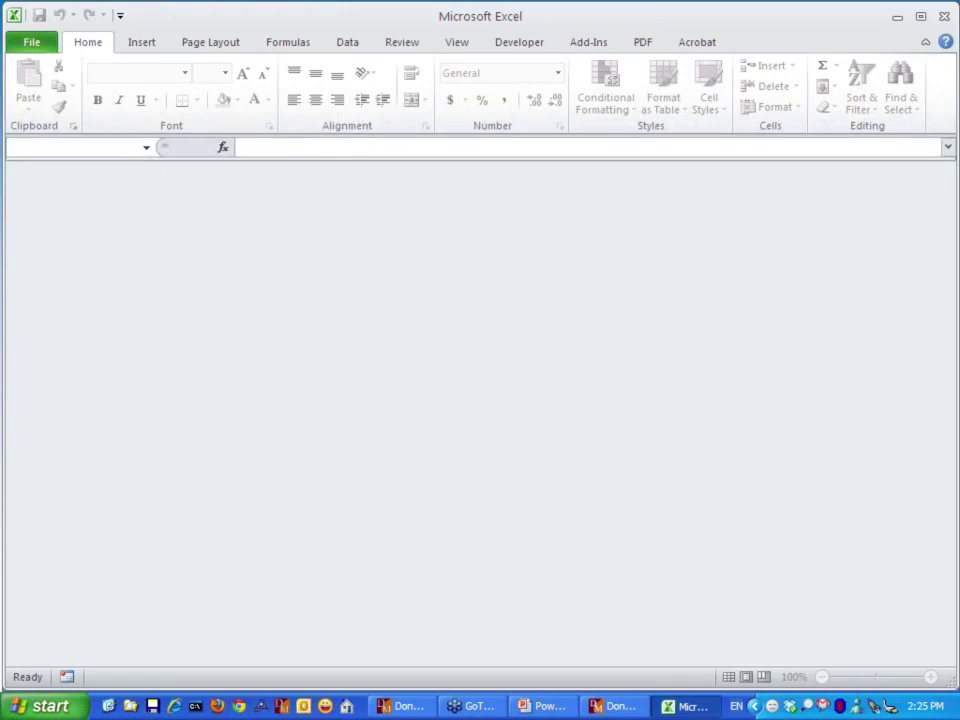
pyautogui.click(32, 42)
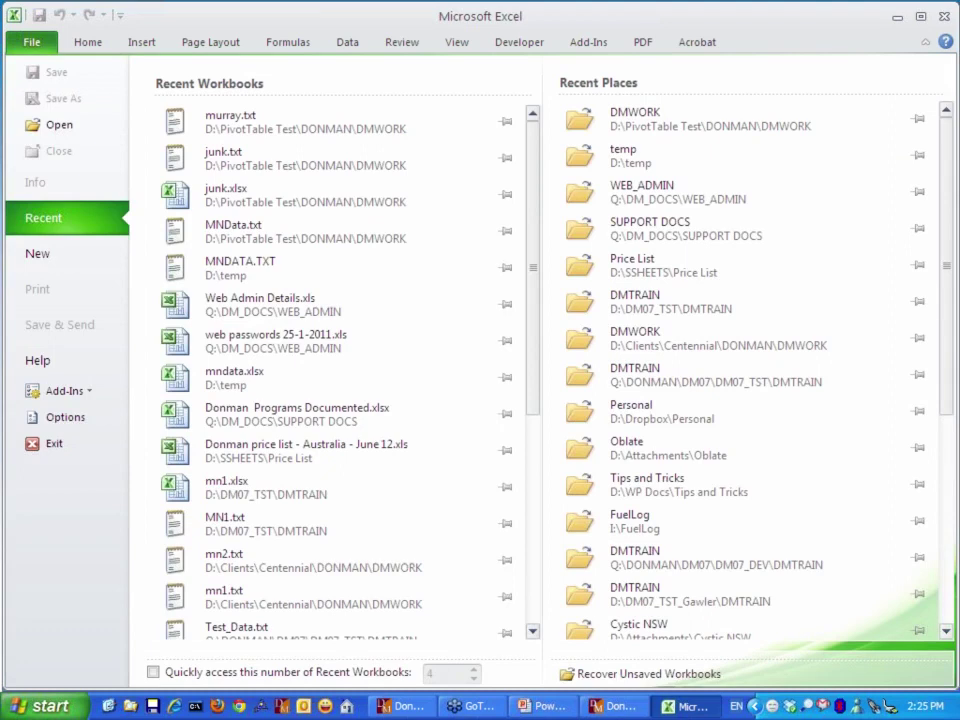
pyautogui.click(231, 121)
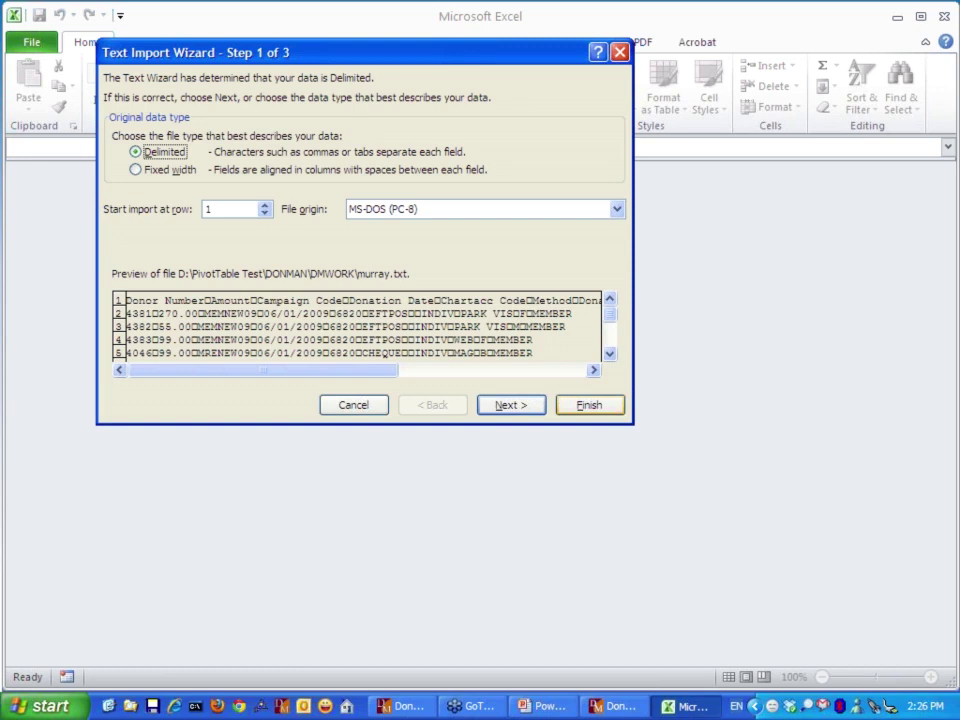
pyautogui.click(590, 405)
# - Build a PivotTable from the imported columns with Group as row labels, Donation Date as column labels and Amount as values
pyautogui.moveTo(59, 171); pyautogui.dragTo(120, 171)
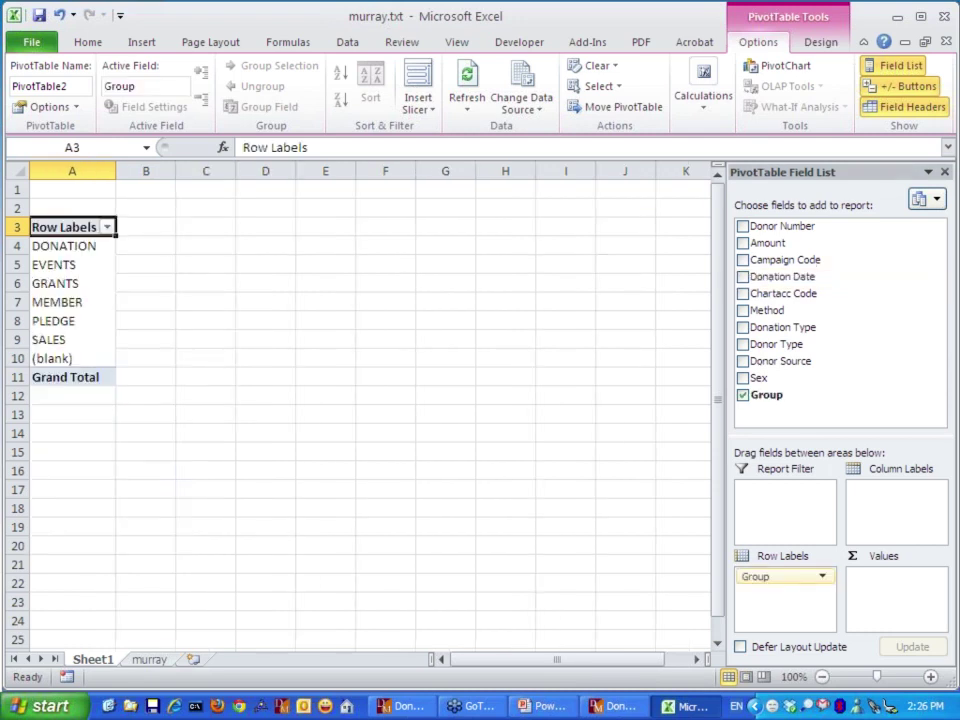
pyautogui.moveTo(783, 277); pyautogui.dragTo(896, 511)
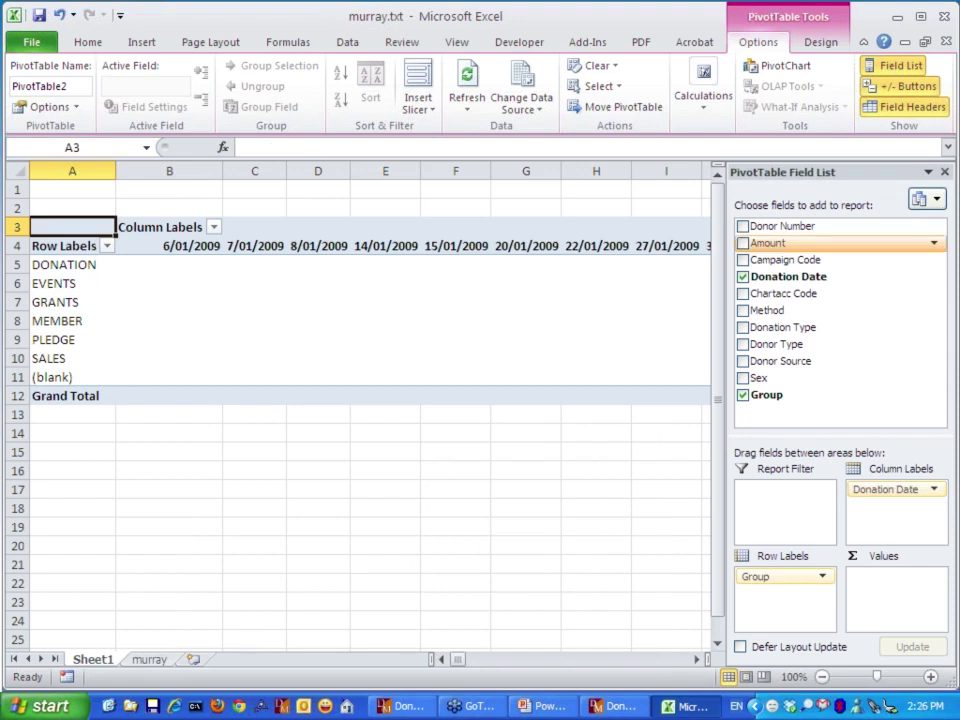
pyautogui.moveTo(768, 243); pyautogui.dragTo(896, 598)
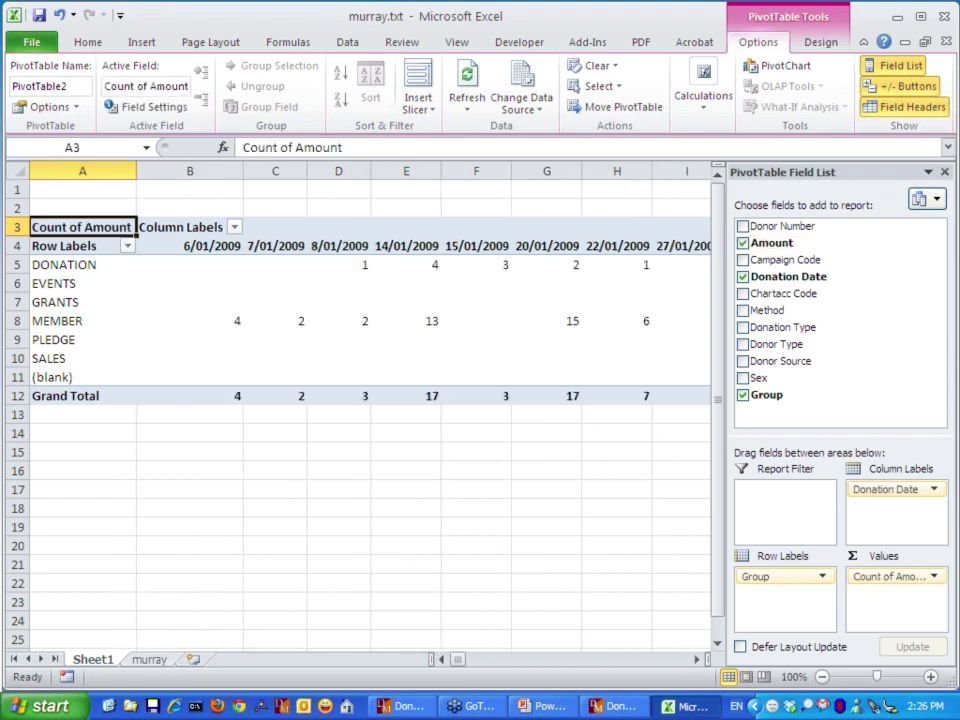
# - Set the Amount value field to summarize by Sum and give it the custom name Donation
pyautogui.doubleClick(82, 227)
pyautogui.click(229, 249)
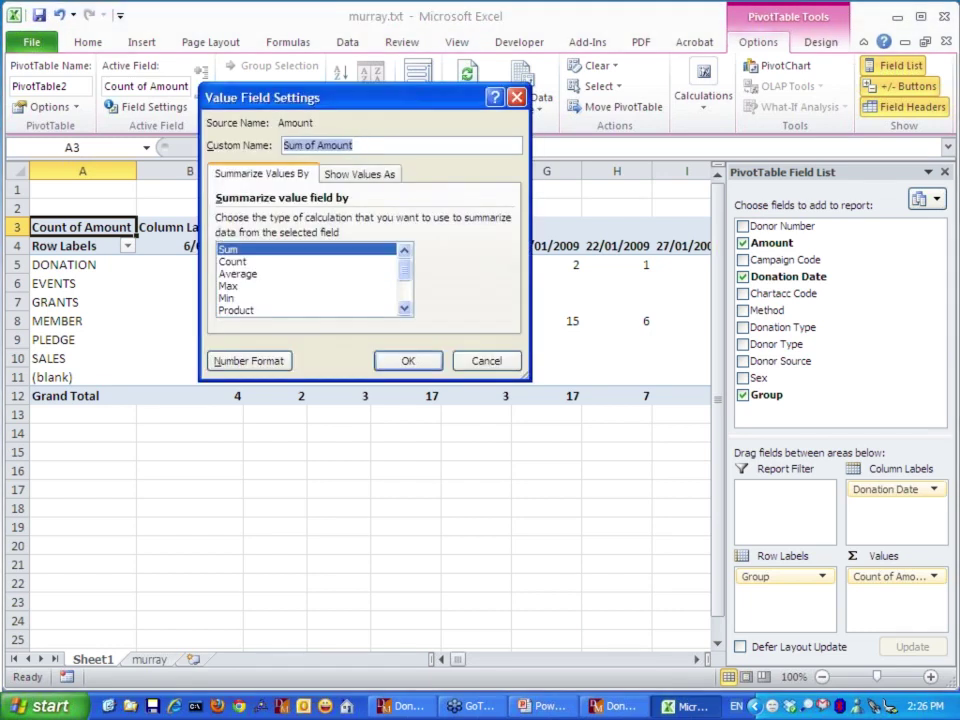
pyautogui.press('capslock')
pyautogui.write('dO')
pyautogui.press('BackSpace')
pyautogui.press('BackSpace')
pyautogui.press('capslock')
pyautogui.write('Donation')
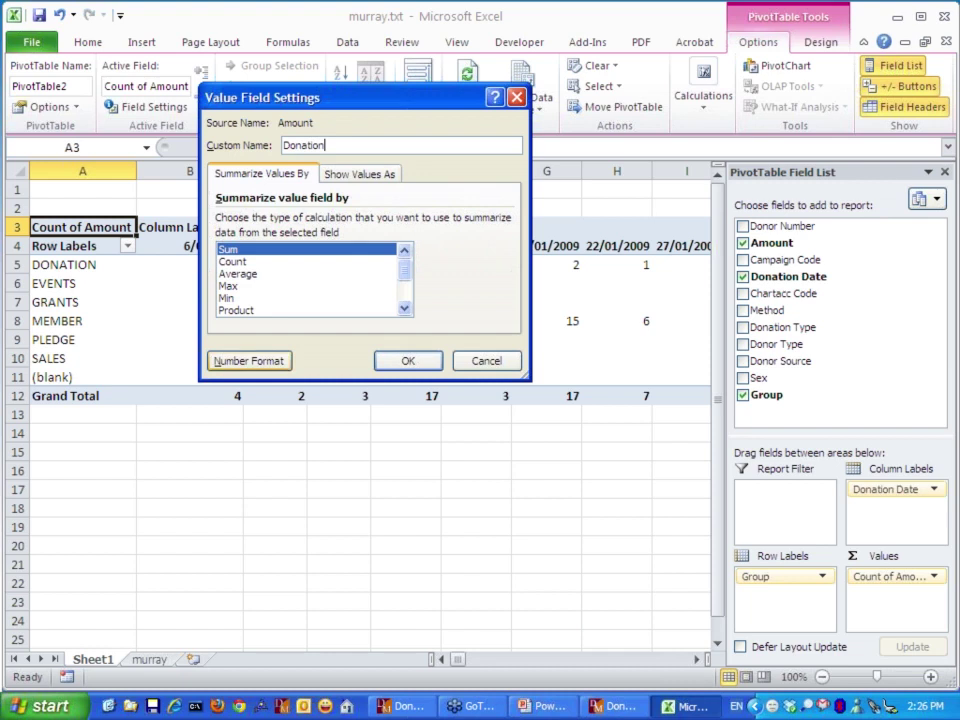
# - Format the value field's numbers as Currency with two decimal places and the $ symbol, and apply the field settings
pyautogui.click(248, 360)
pyautogui.click(163, 122)
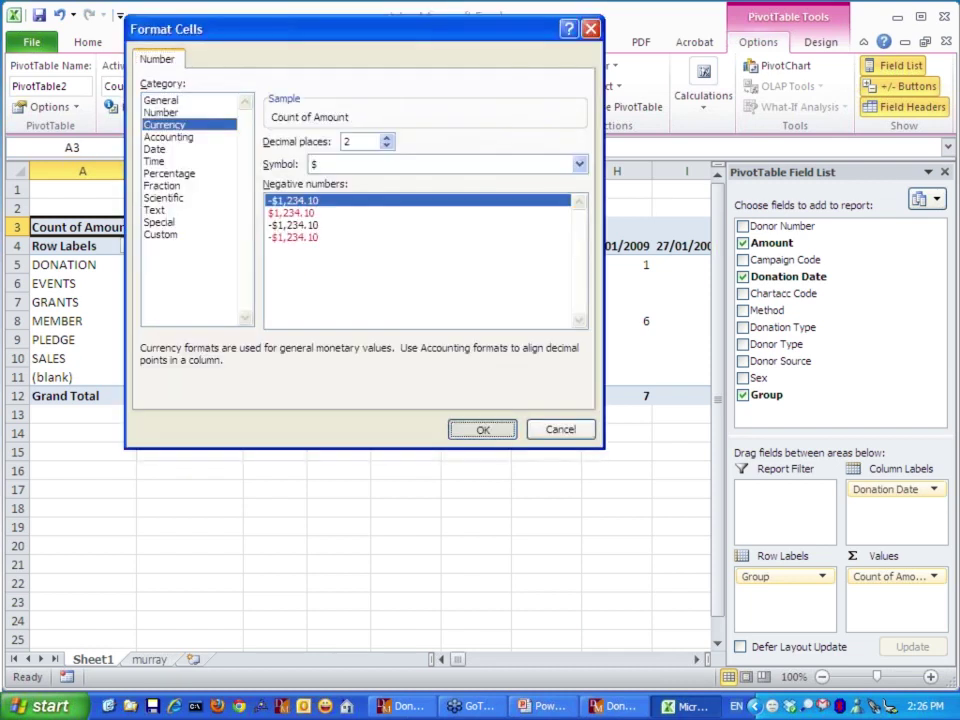
pyautogui.click(482, 429)
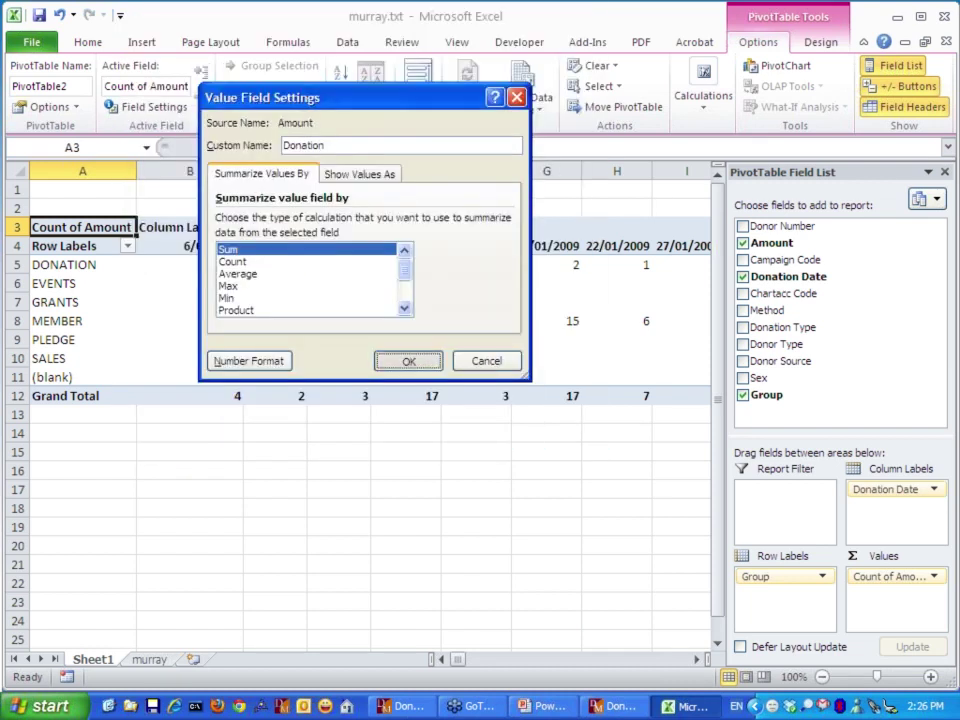
pyautogui.click(408, 360)
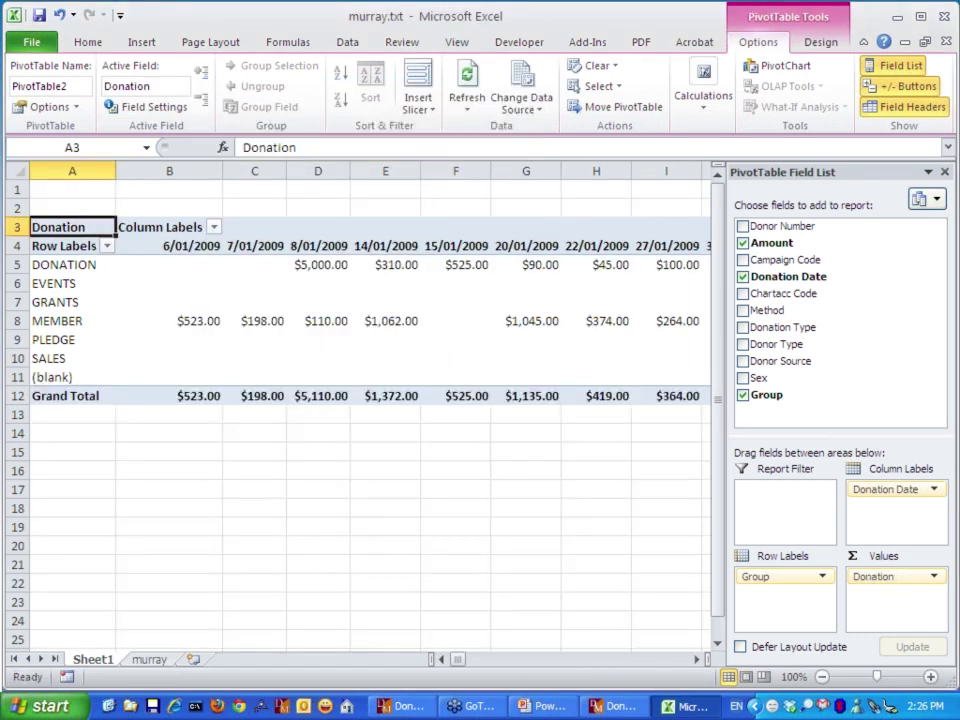
# - Group the Donation Date column labels by Months and Years, and regroup them by Years only
pyautogui.rightClick(318, 246)
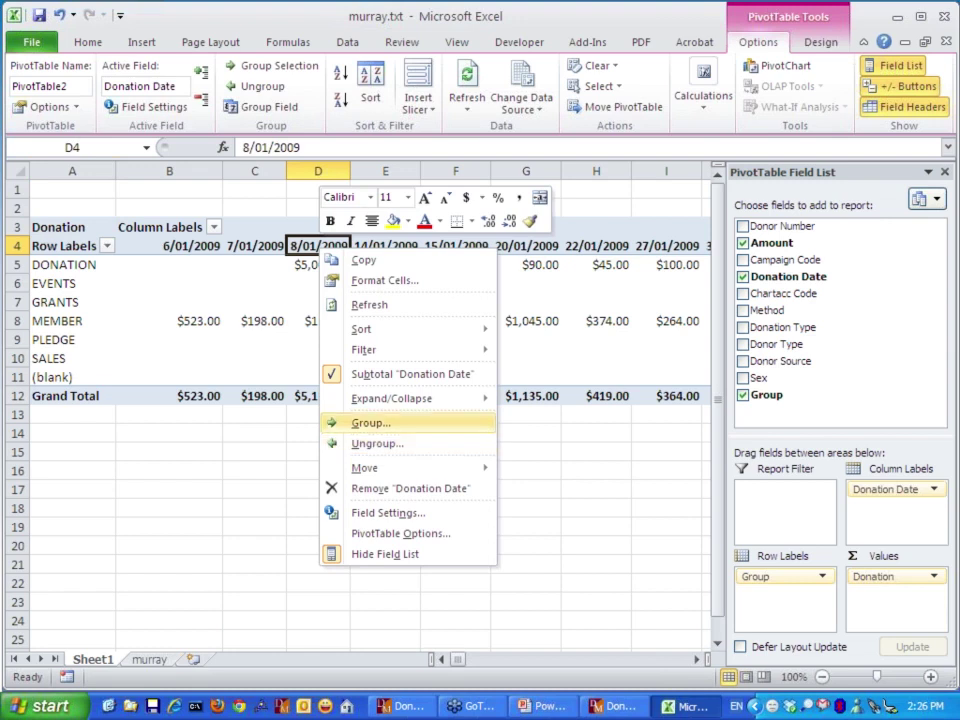
pyautogui.click(370, 423)
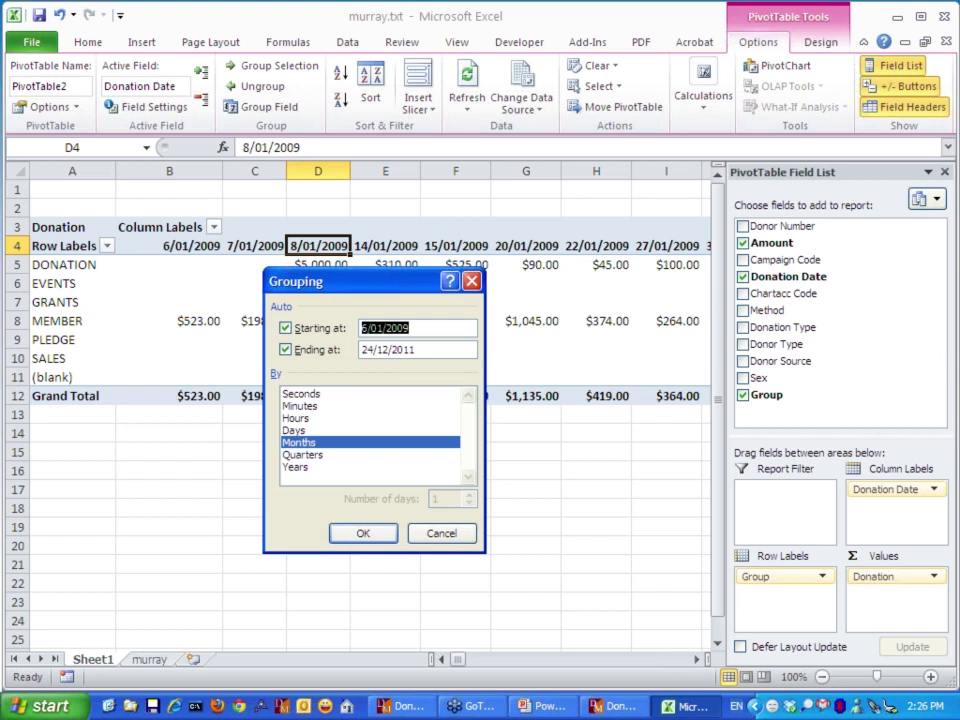
pyautogui.click(295, 467)
pyautogui.click(363, 534)
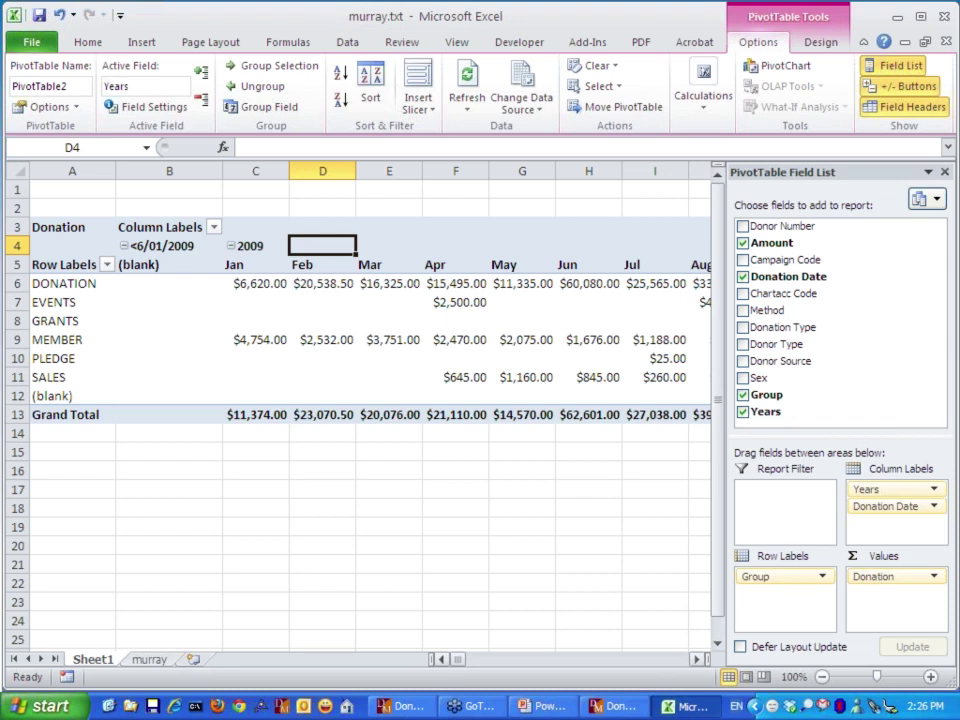
pyautogui.click(697, 659)
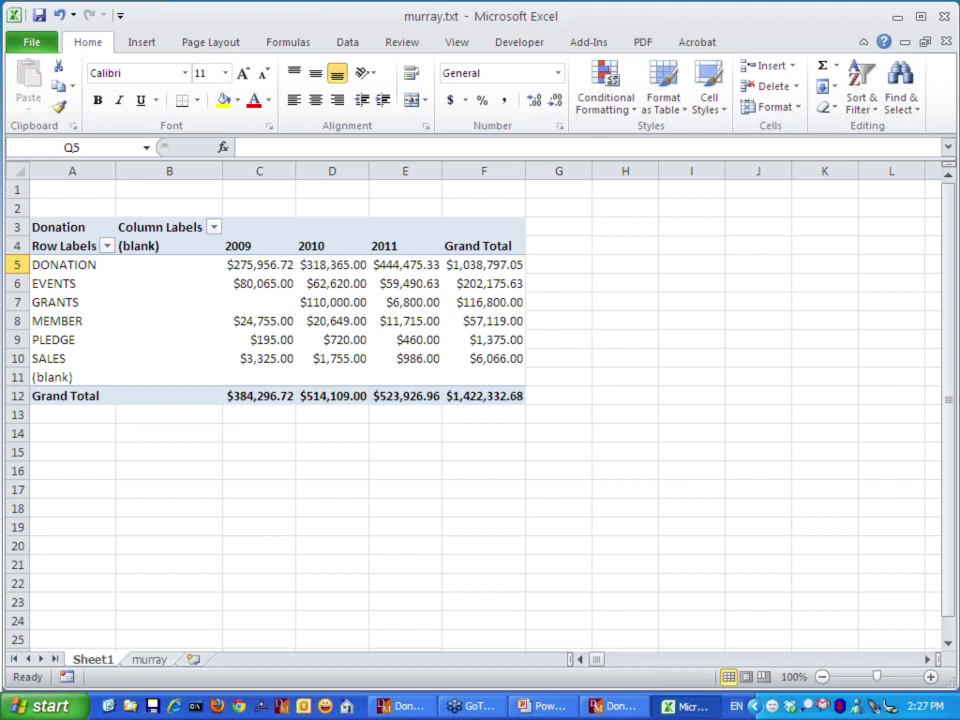
# - Filter the row labels to exclude the SALES, MEMBER and (blank) groups
pyautogui.click(107, 246)
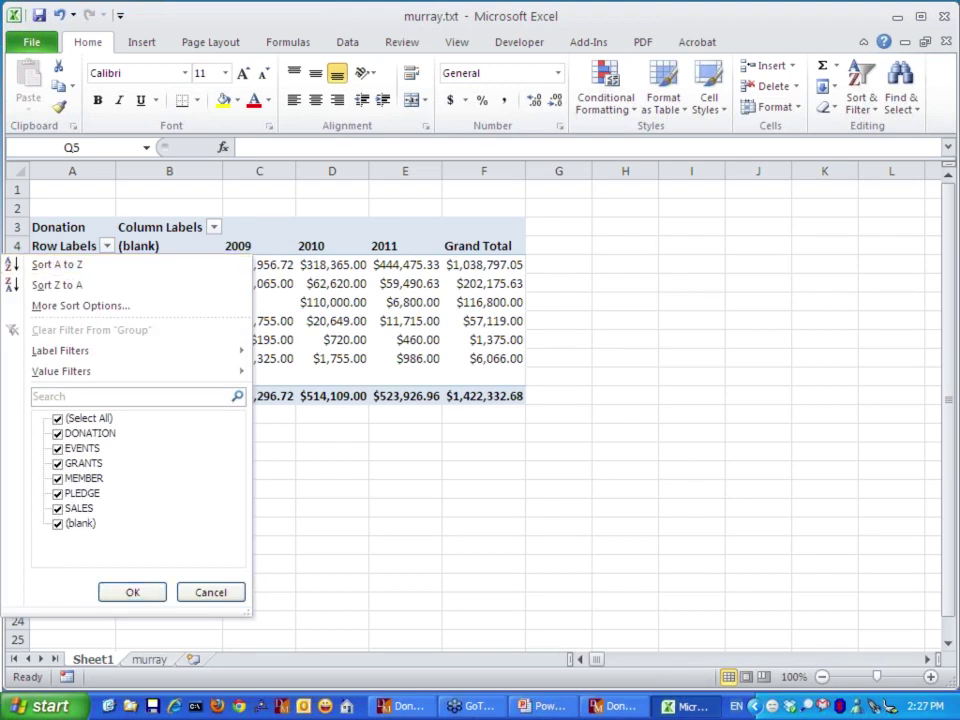
pyautogui.click(58, 509)
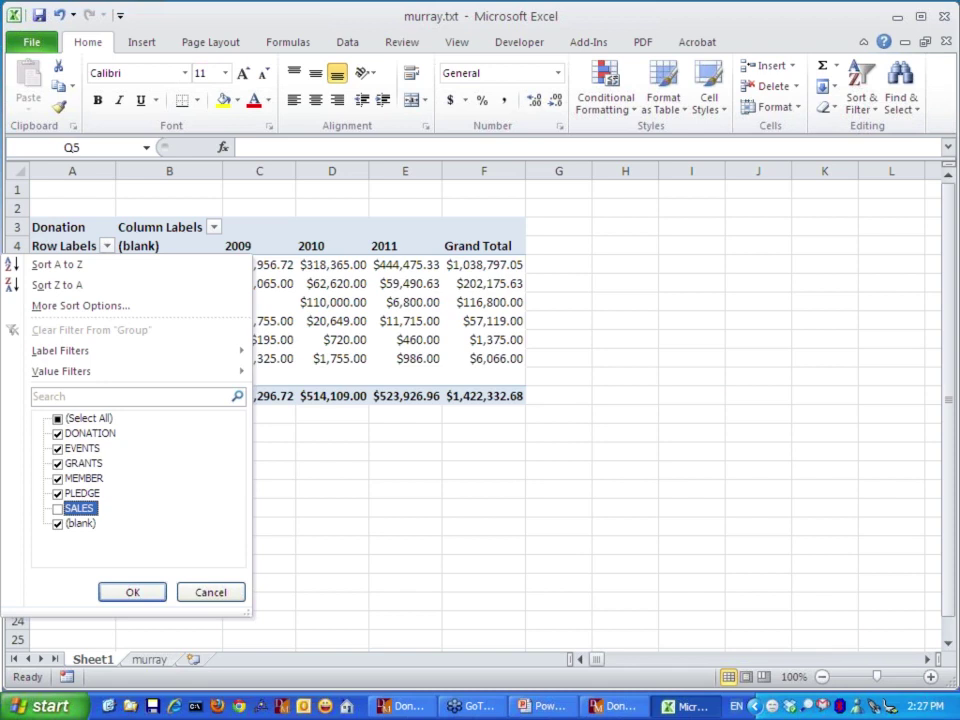
pyautogui.click(58, 479)
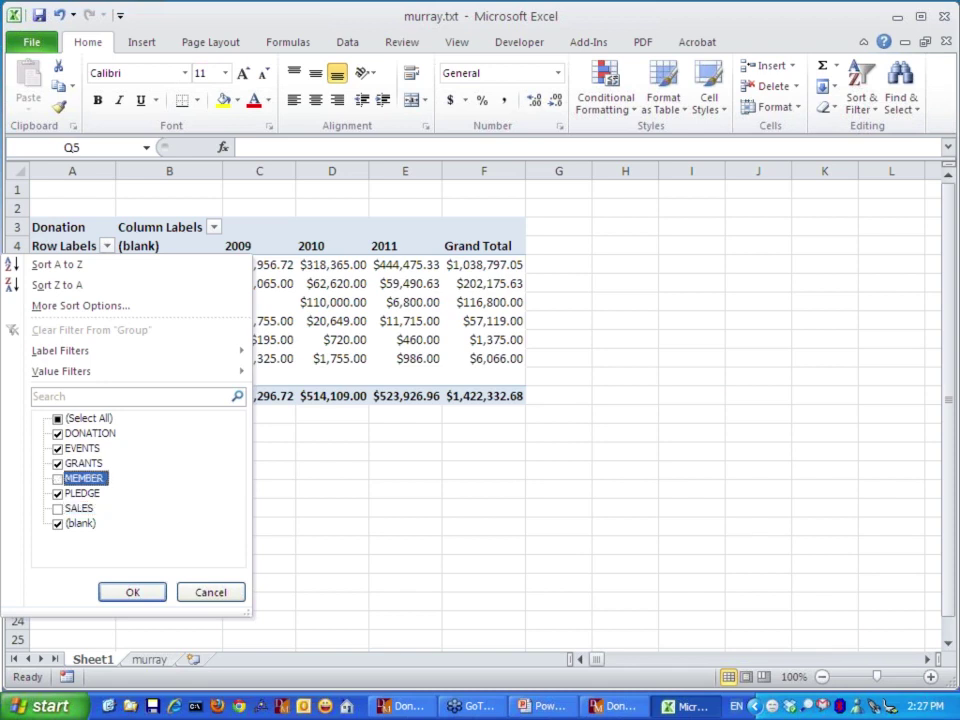
pyautogui.click(58, 524)
pyautogui.click(132, 592)
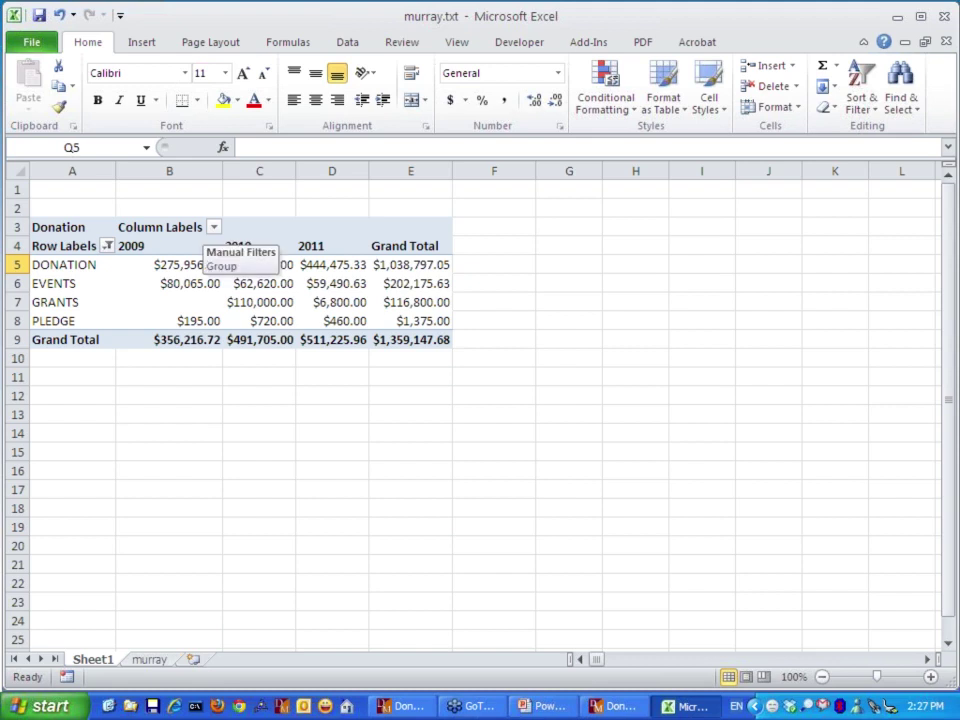
# - Filter the column labels to show only 2010 and 2011
pyautogui.click(214, 227)
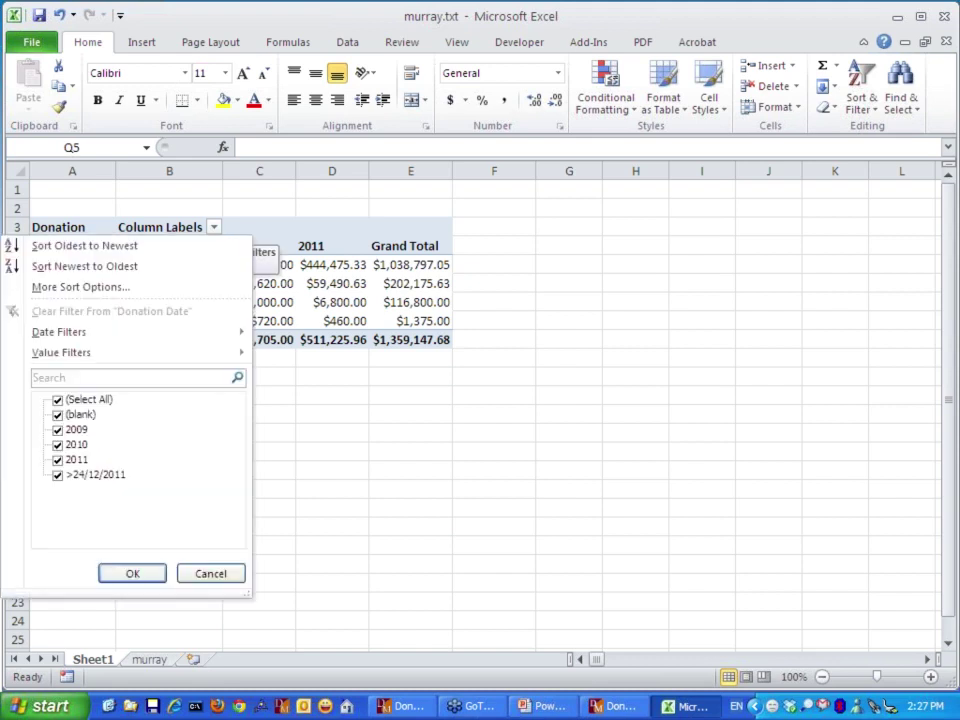
pyautogui.click(57, 415)
pyautogui.click(57, 430)
pyautogui.click(57, 475)
pyautogui.click(132, 573)
pyautogui.click(132, 573)
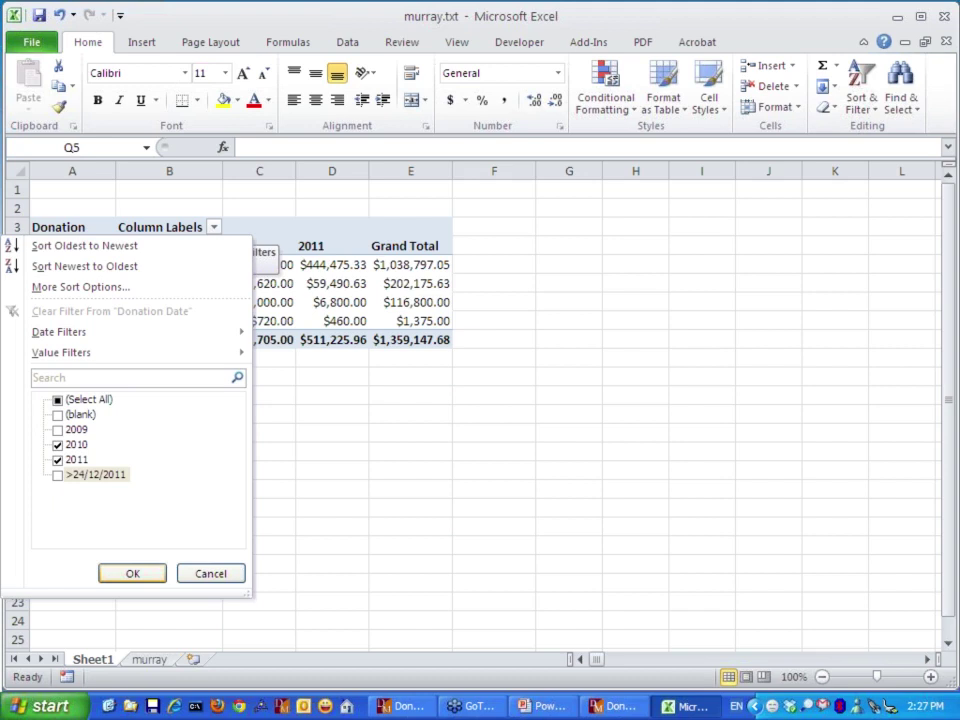
# - Change the column label filter to include 2009, 2010 and 2011, leaving out (blank) and >24/12/2011
pyautogui.click(214, 227)
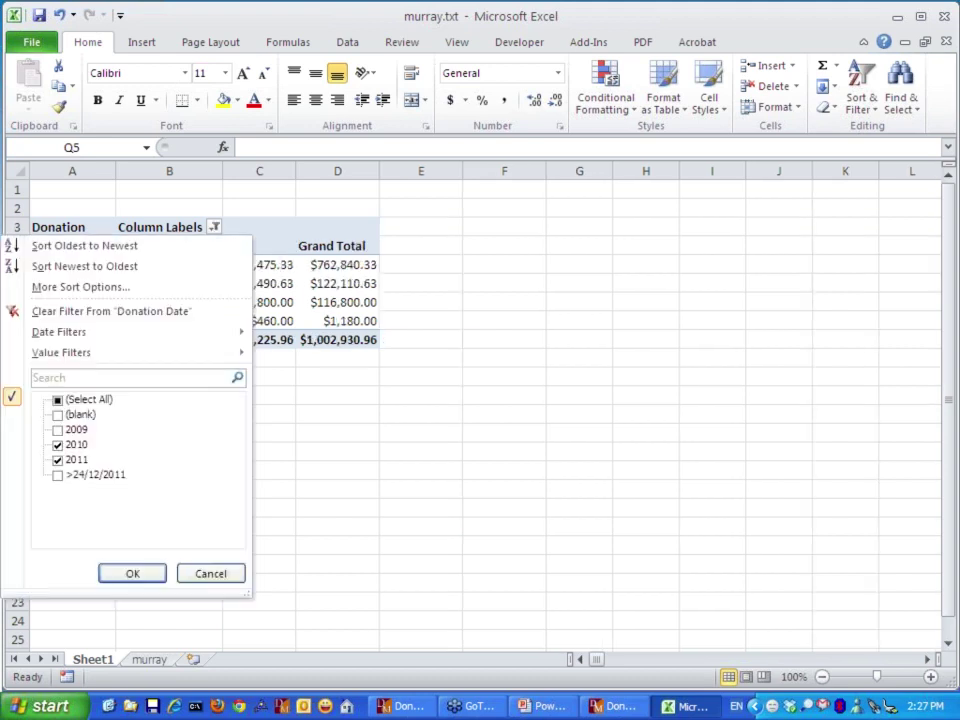
pyautogui.click(58, 400)
pyautogui.click(58, 475)
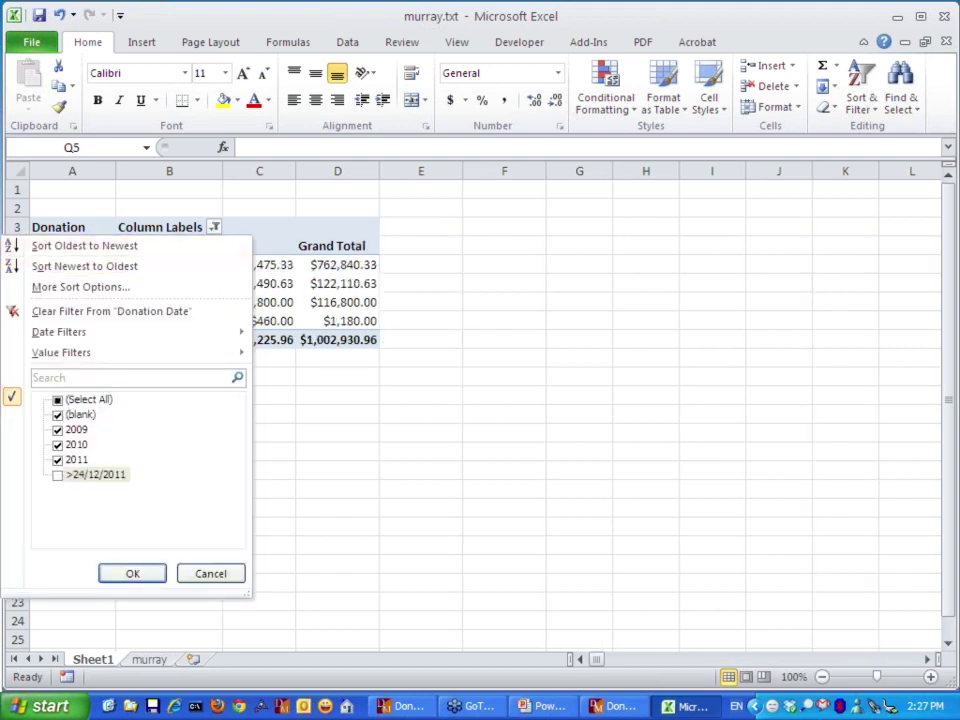
pyautogui.click(58, 414)
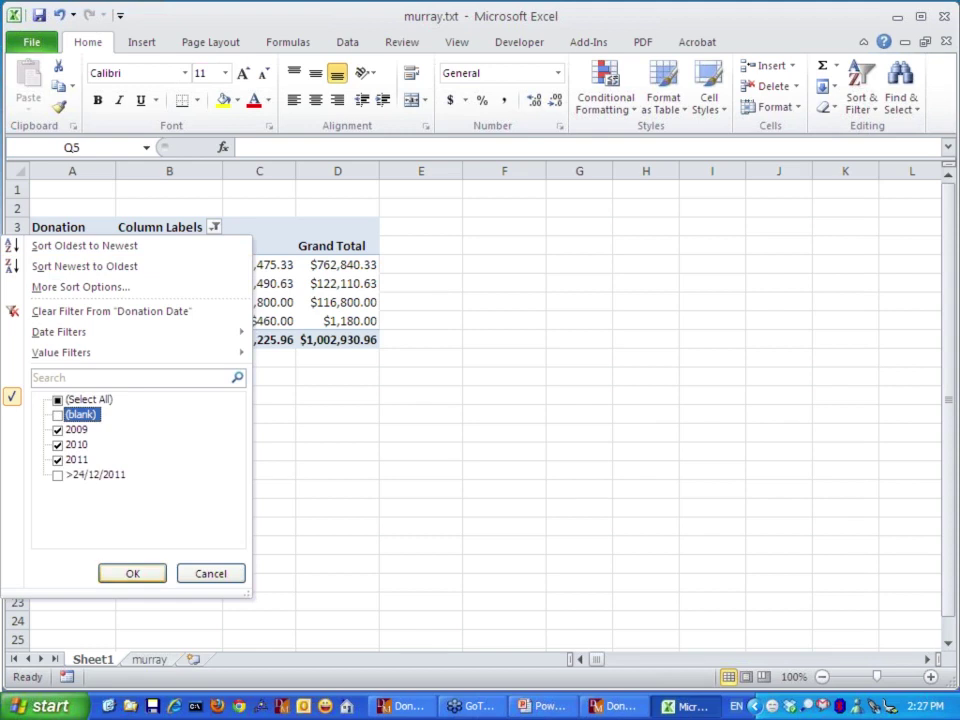
pyautogui.click(132, 573)
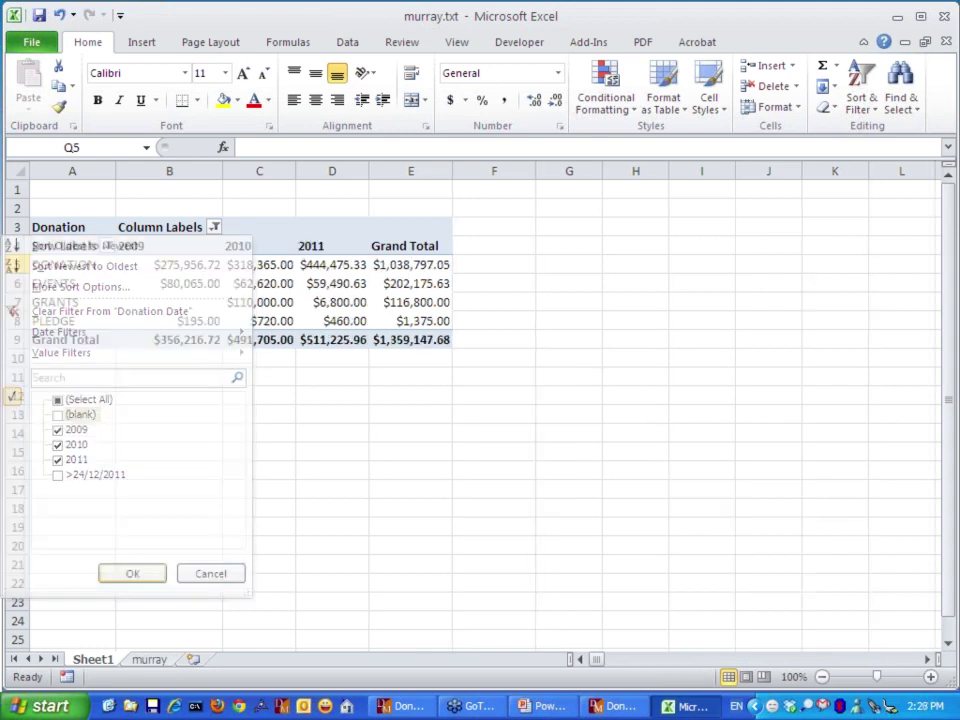
# - Bring the MEMBER and SALES groups back into the row label filter, leaving (blank) excluded
pyautogui.click(108, 246)
pyautogui.click(58, 479)
pyautogui.click(58, 509)
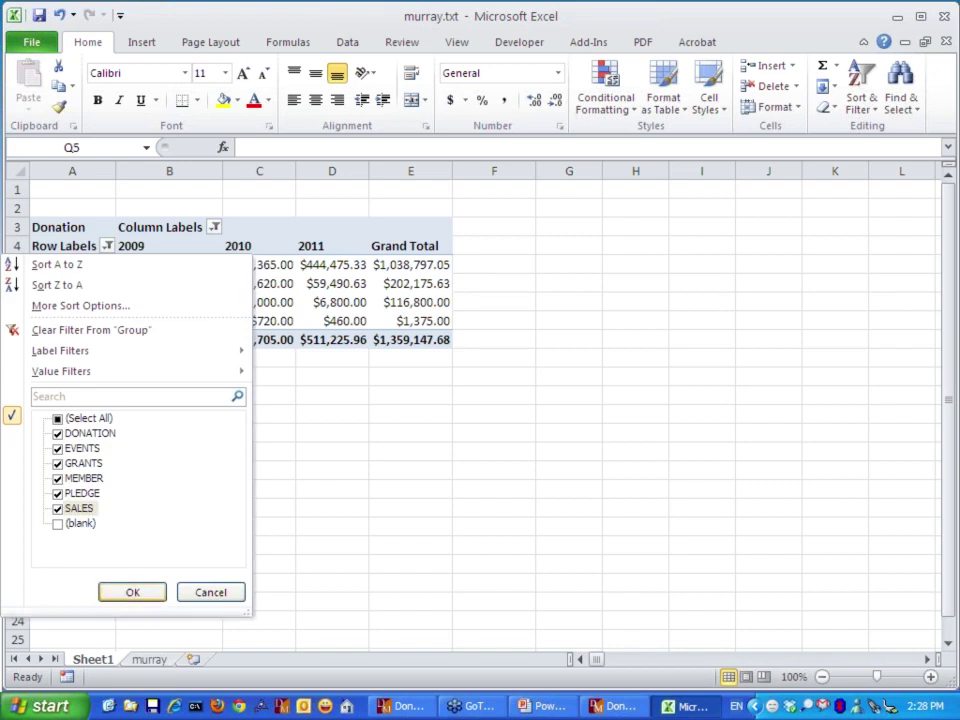
pyautogui.click(132, 592)
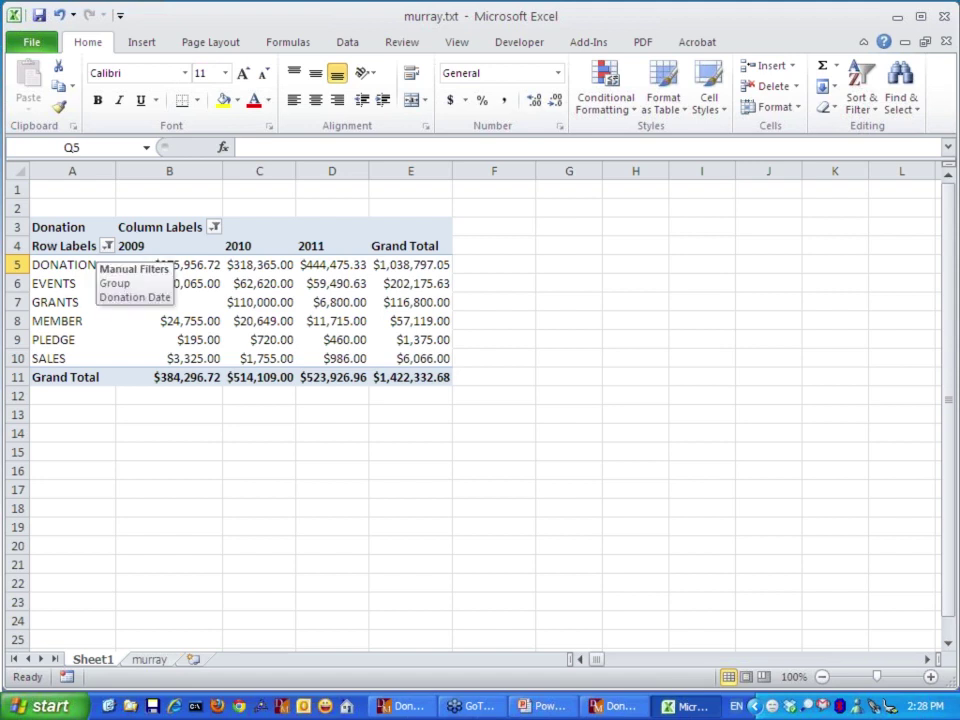
# - Apply a value filter to the row labels for groups whose Donation is greater than or equal to 10000
pyautogui.click(107, 246)
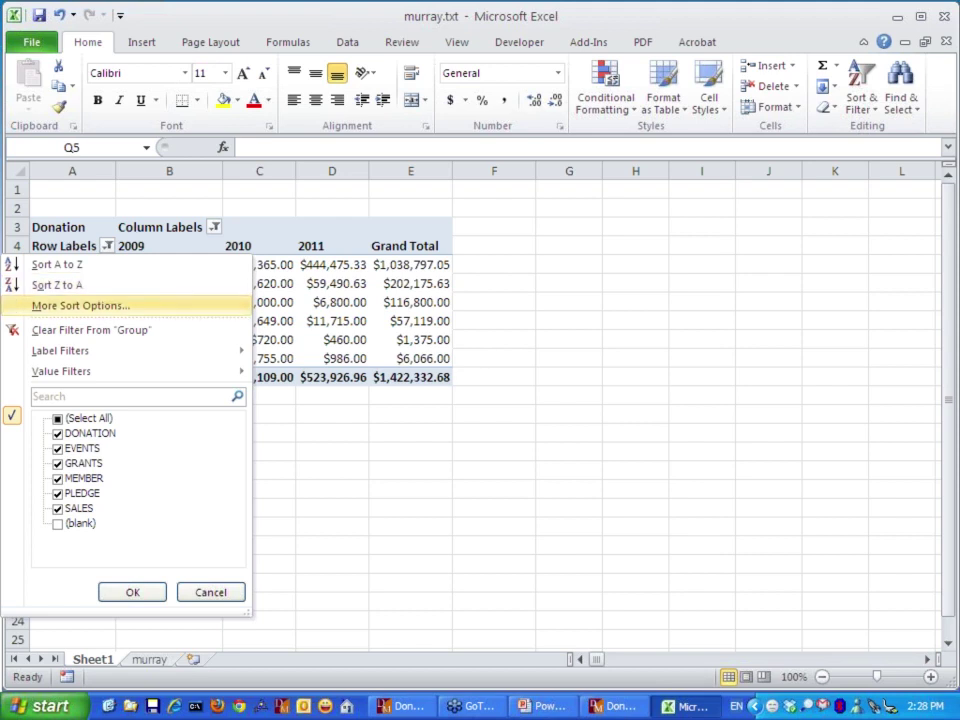
pyautogui.moveTo(61, 371)
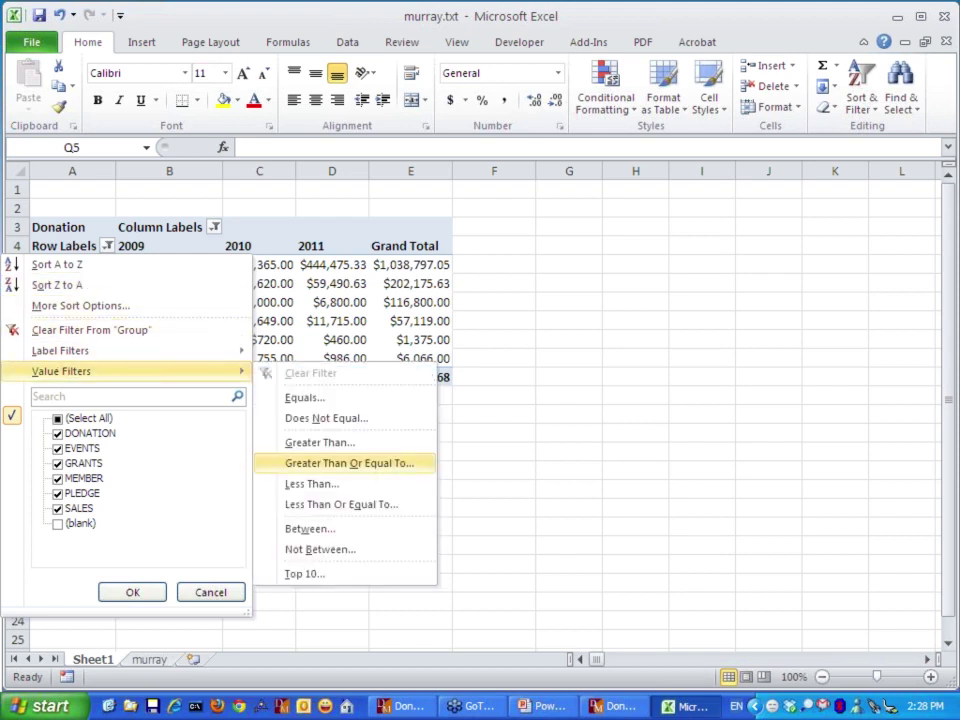
pyautogui.click(349, 463)
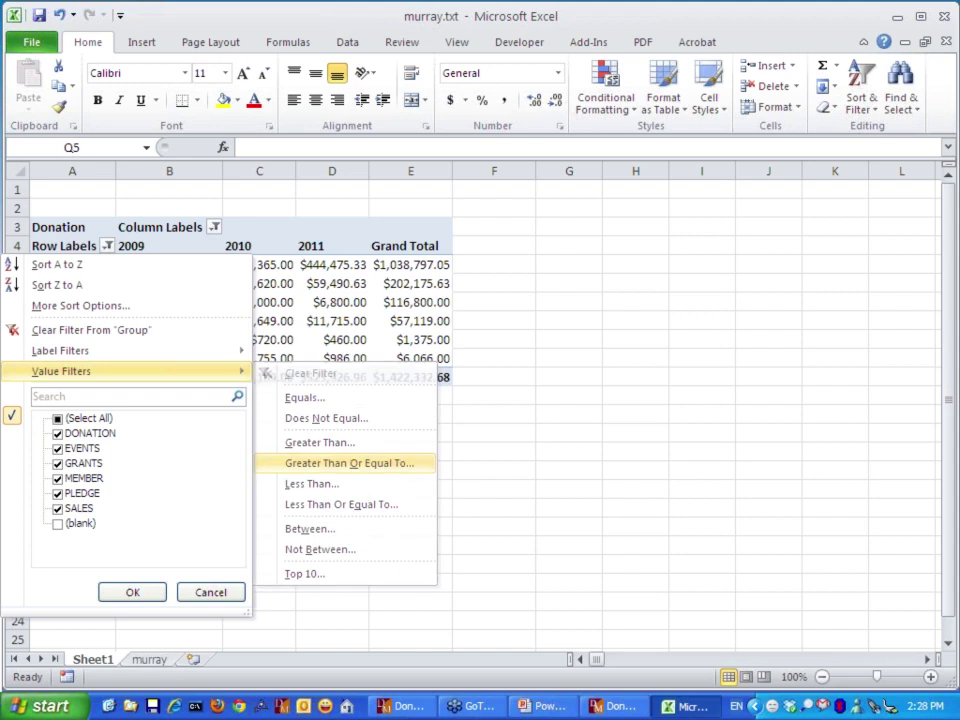
pyautogui.write('10000')
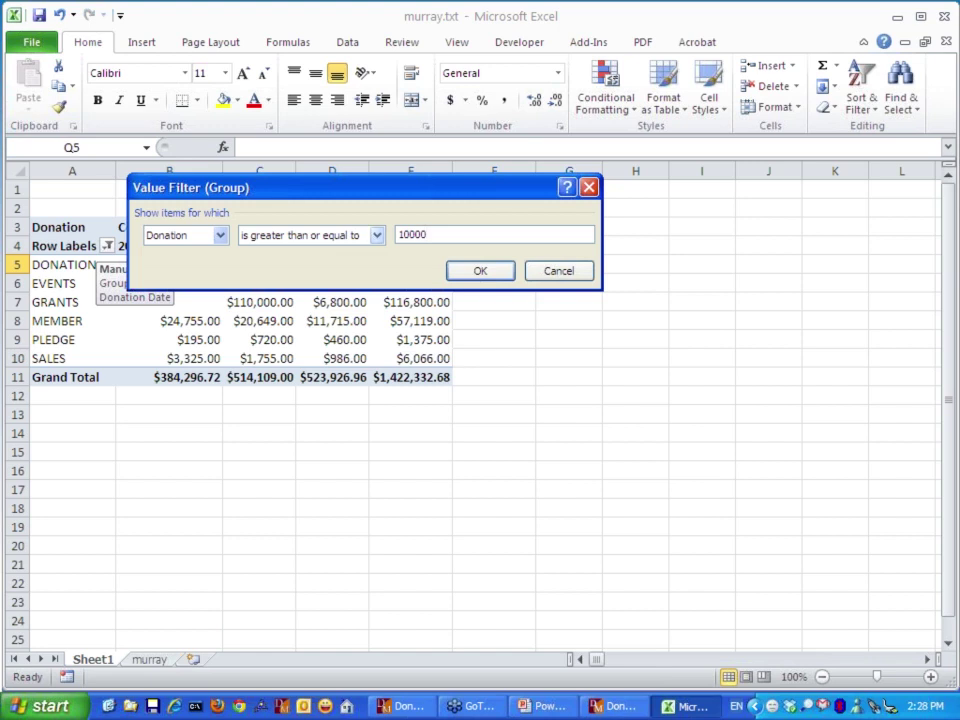
pyautogui.press('Tab')
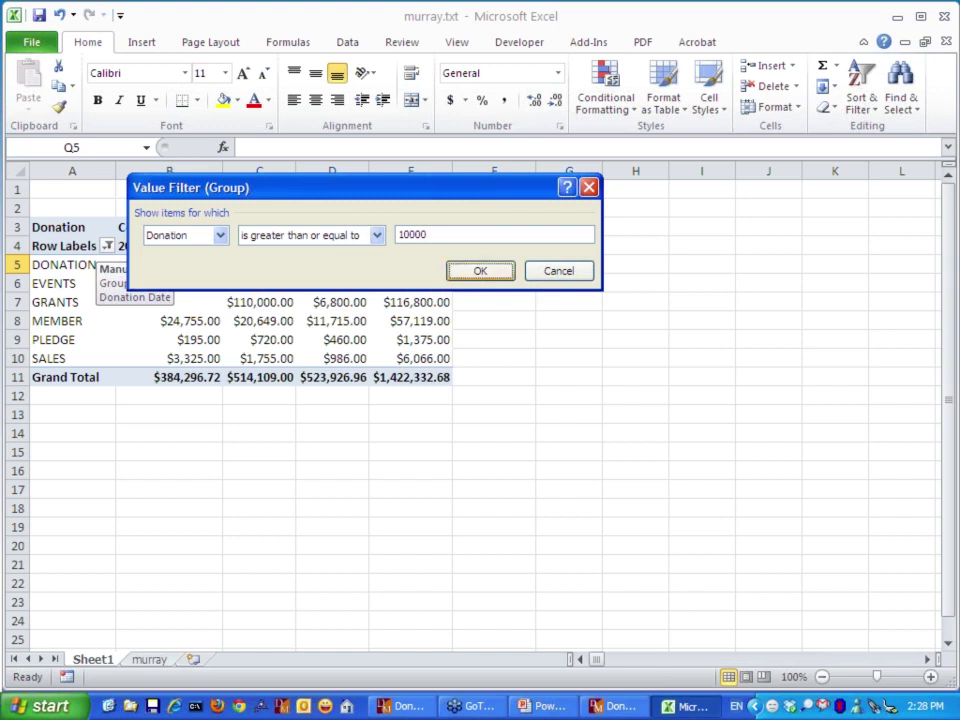
pyautogui.press('Return')
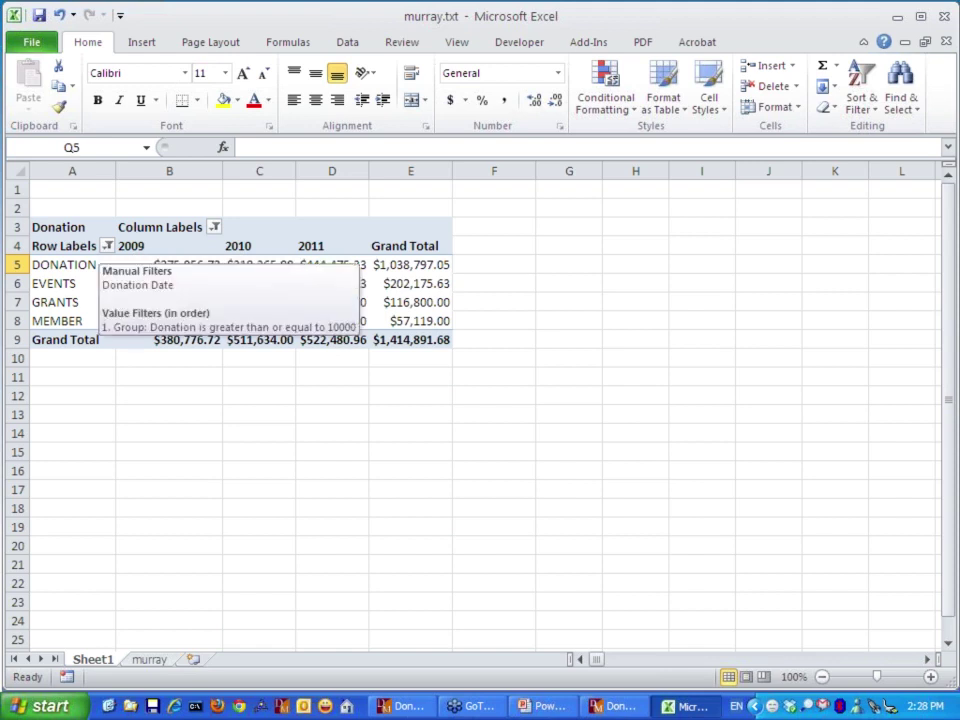
# - Clear the value filter from the Group row labels
pyautogui.click(107, 246)
pyautogui.moveTo(140, 371)
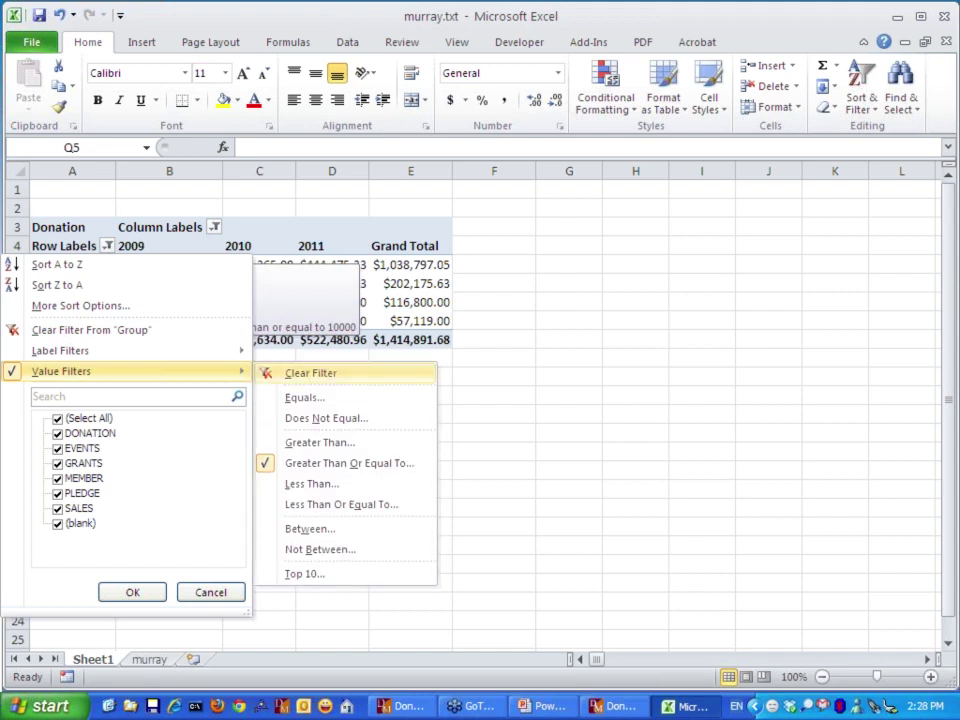
pyautogui.click(310, 373)
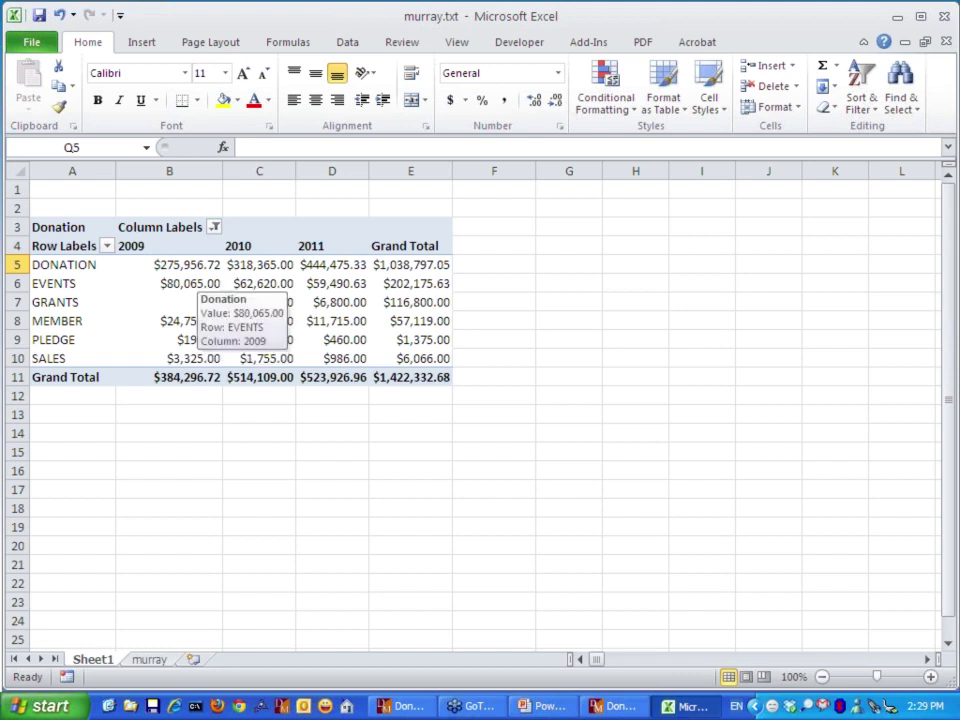
# - Add Campaign Code to the PivotTable's row labels and move it above Group so that each campaign contains its groups
pyautogui.click(197, 282)
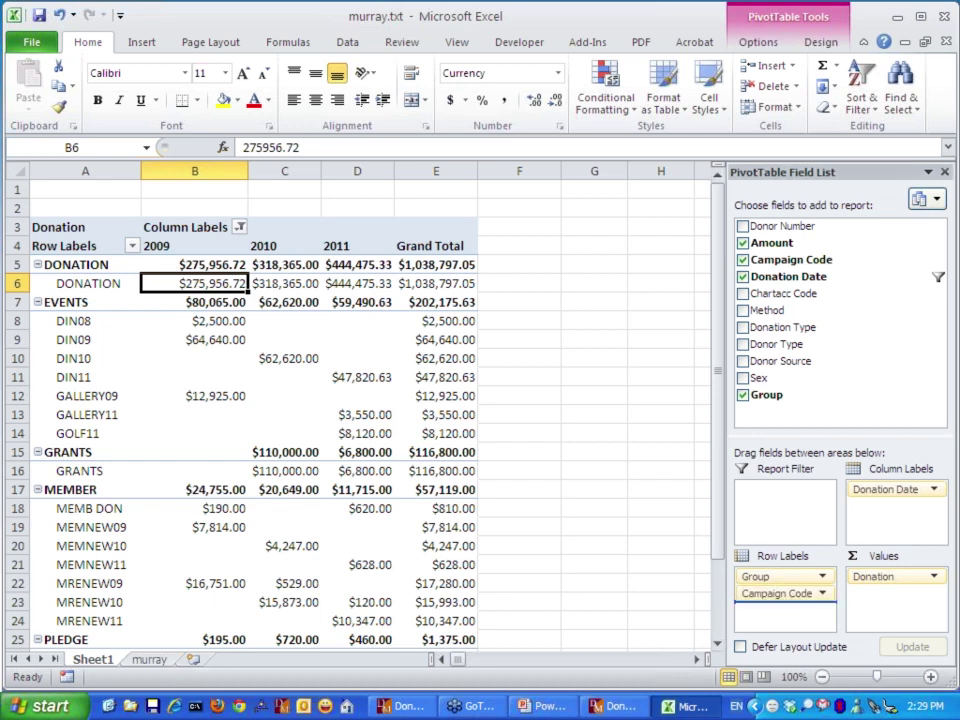
pyautogui.moveTo(780, 598); pyautogui.dragTo(780, 572)
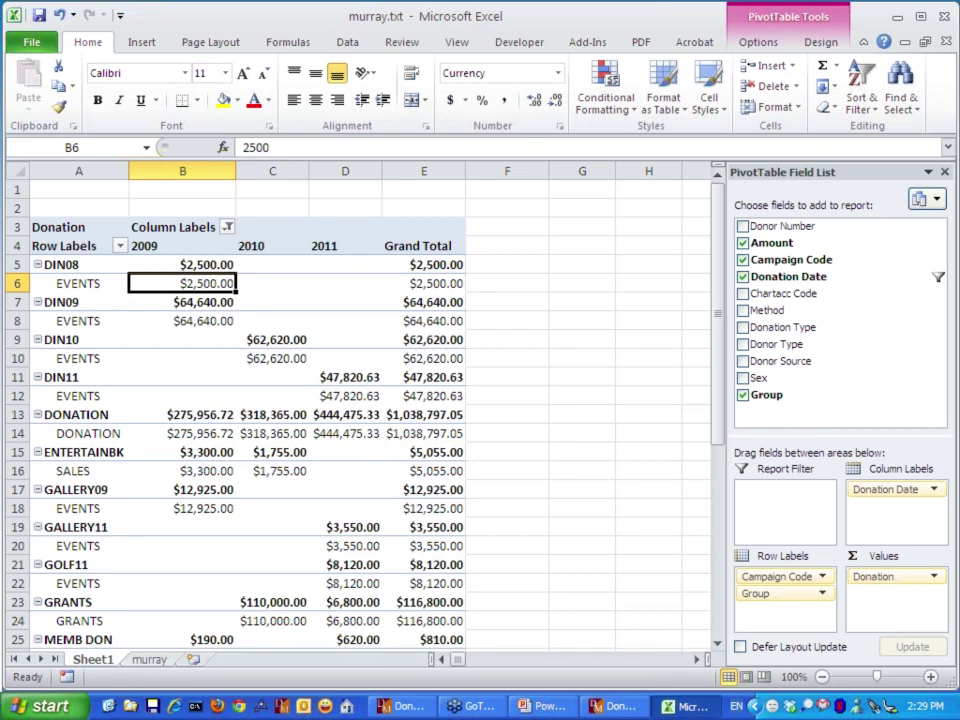
pyautogui.scroll(-1, 240, 410)
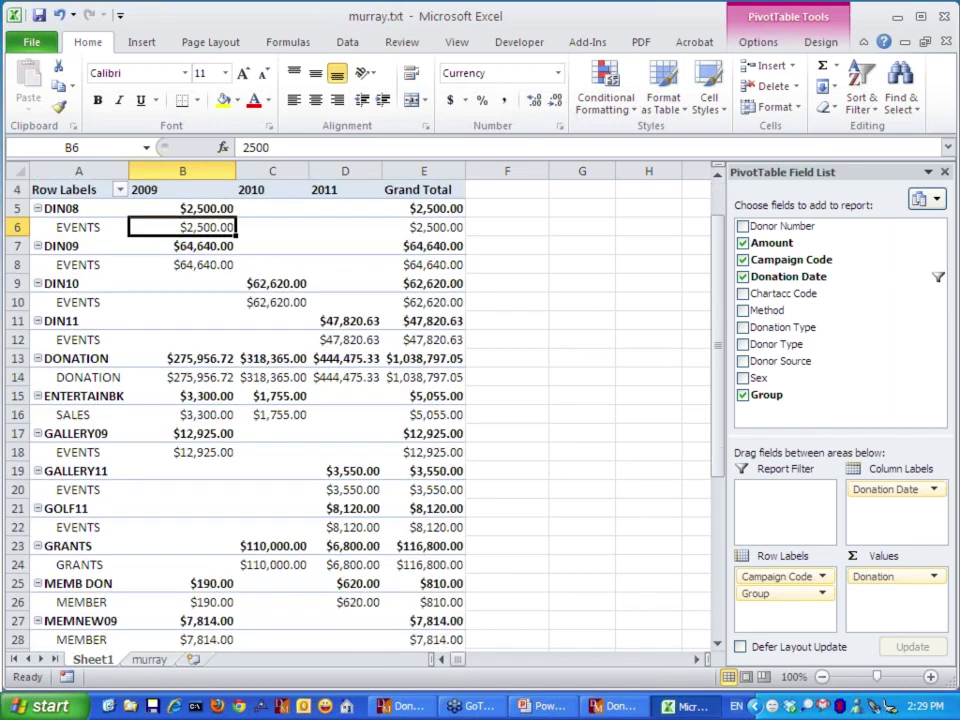
pyautogui.scroll(-1, 360, 415)
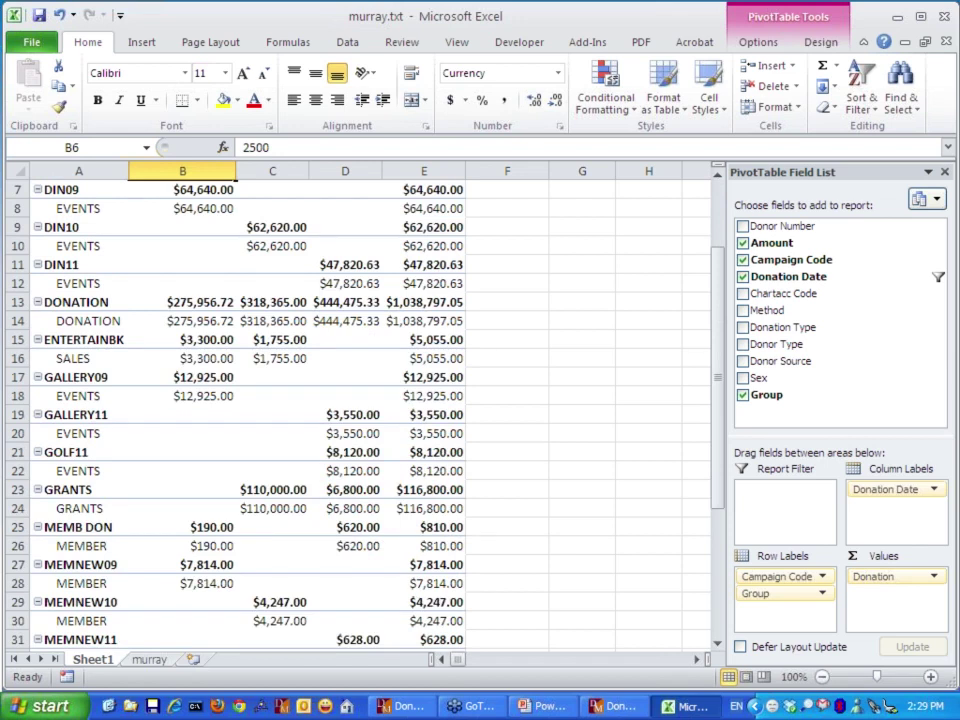
pyautogui.scroll(-3, 360, 415)
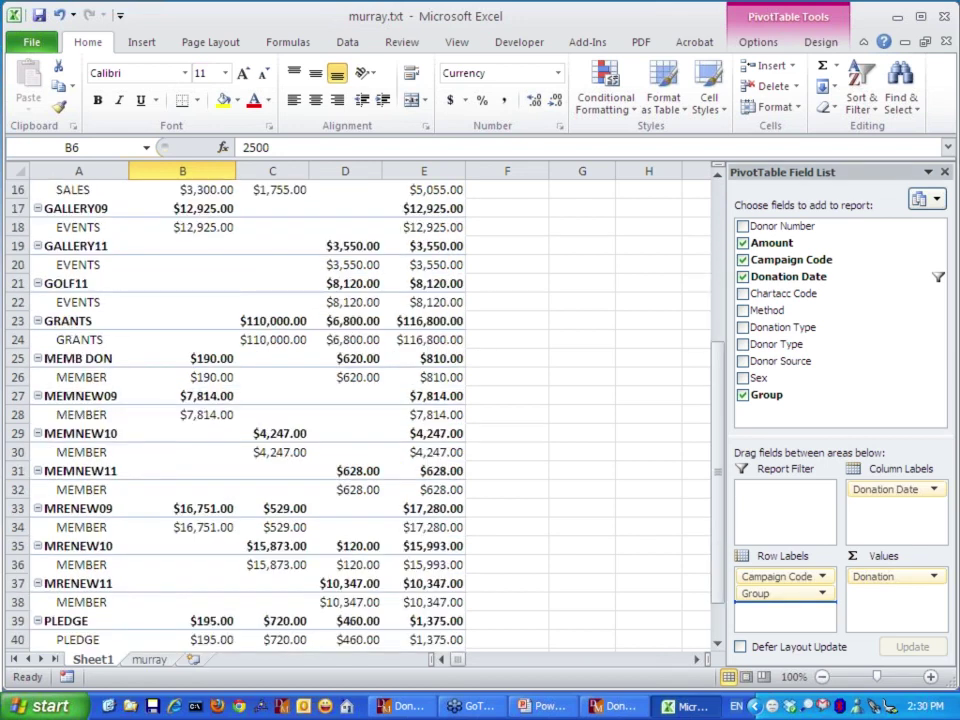
# - Move Campaign Code back below Group in the row labels and remove it from the PivotTable
pyautogui.moveTo(777, 577); pyautogui.dragTo(780, 602)
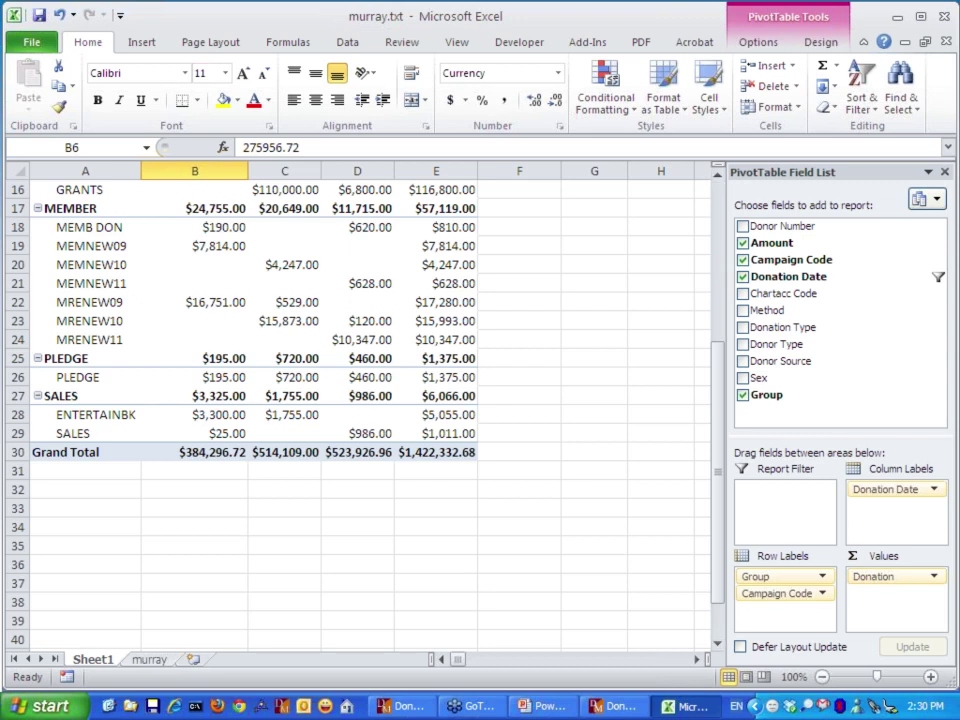
pyautogui.moveTo(778, 593); pyautogui.dragTo(600, 450)
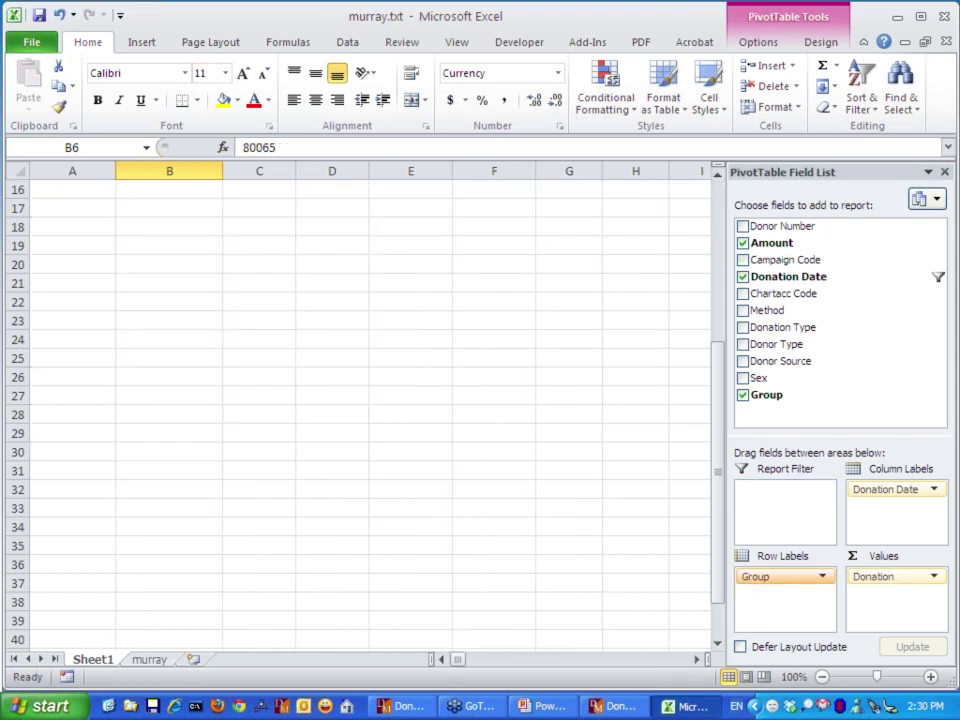
pyautogui.scroll(1, 360, 410)
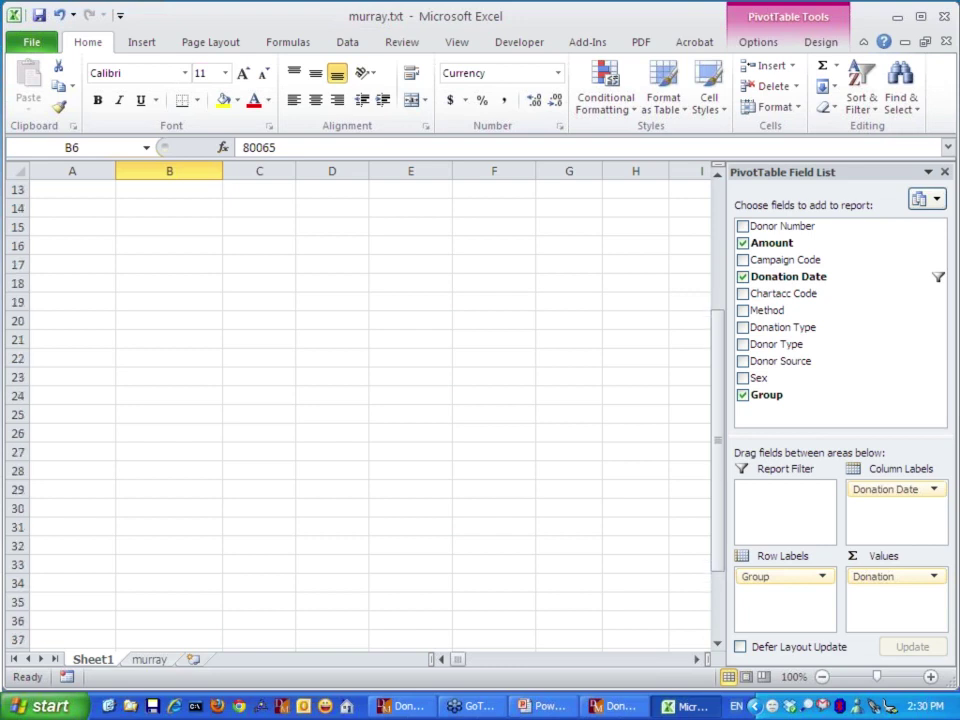
pyautogui.scroll(4, 360, 410)
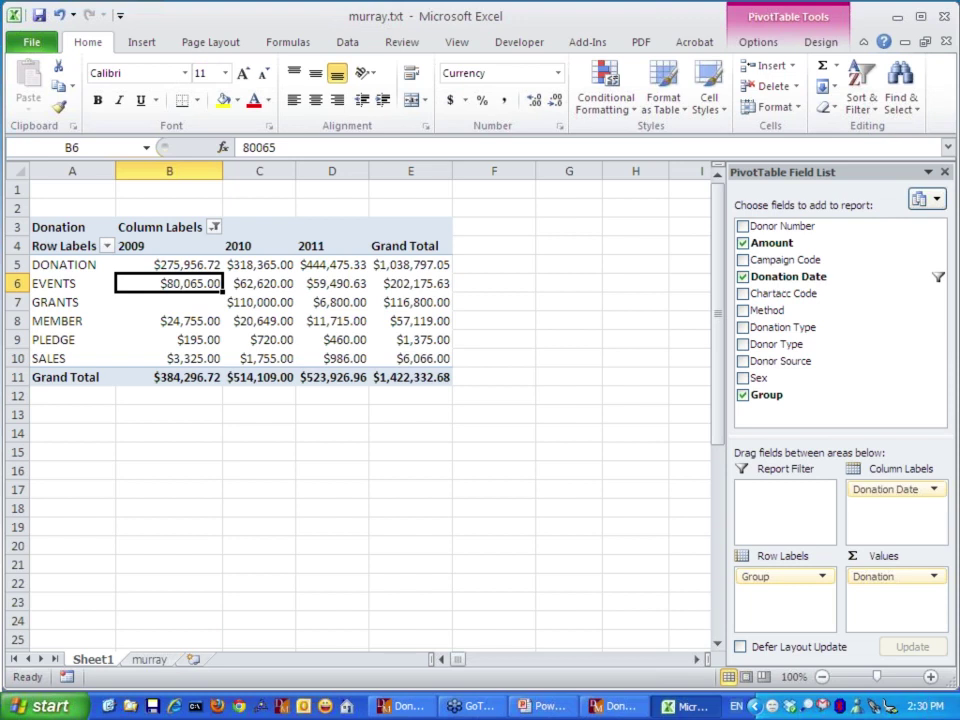
# - Add Amount again as a counted value field ahead of Donation and name it Count
pyautogui.moveTo(772, 243); pyautogui.dragTo(893, 598)
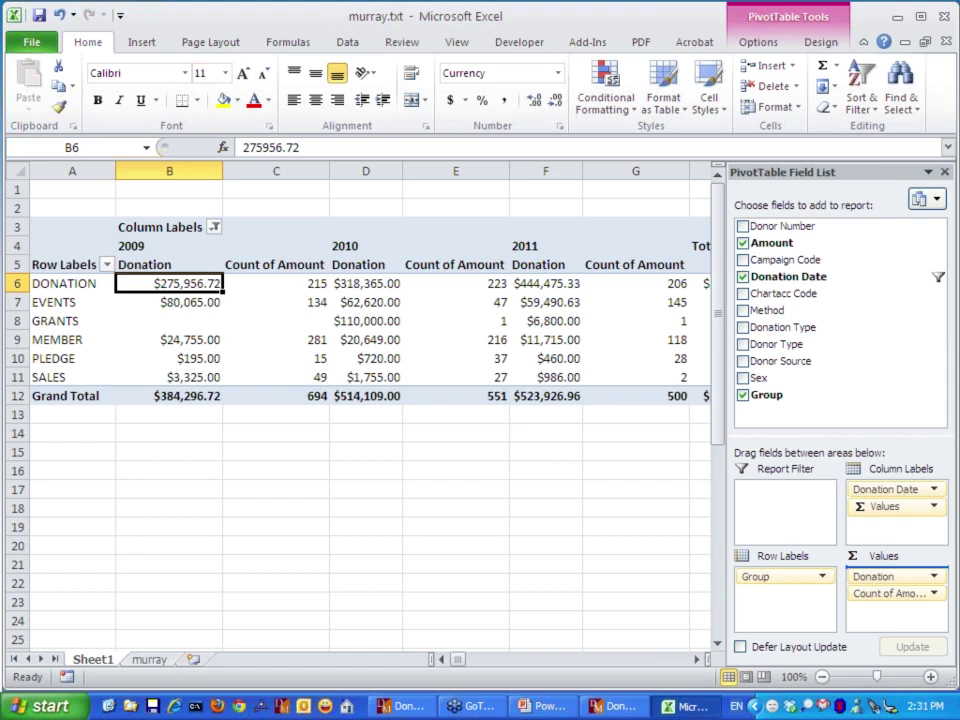
pyautogui.moveTo(889, 593); pyautogui.dragTo(889, 570)
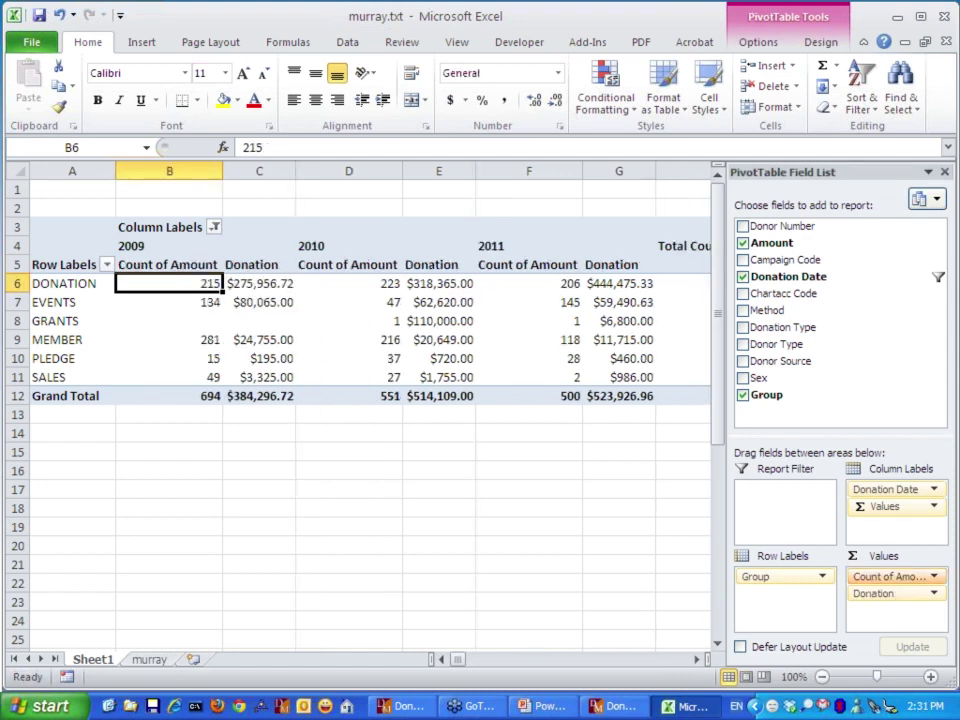
pyautogui.click(933, 577)
pyautogui.click(878, 555)
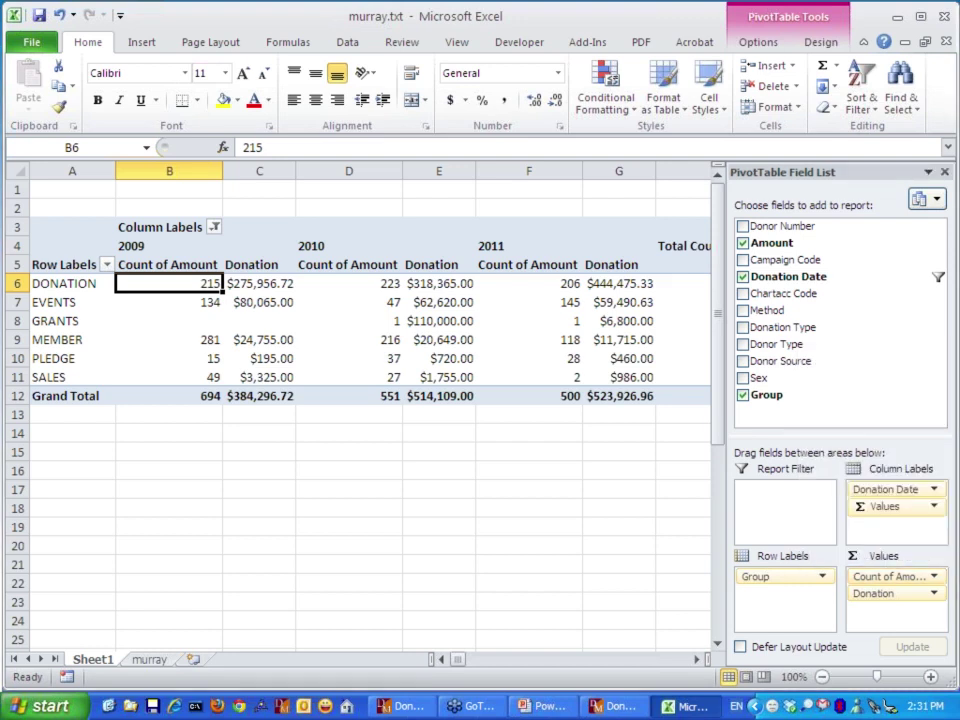
pyautogui.click(314, 145)
pyautogui.moveTo(314, 145); pyautogui.dragTo(364, 145)
pyautogui.press('Delete')
pyautogui.press('Return')
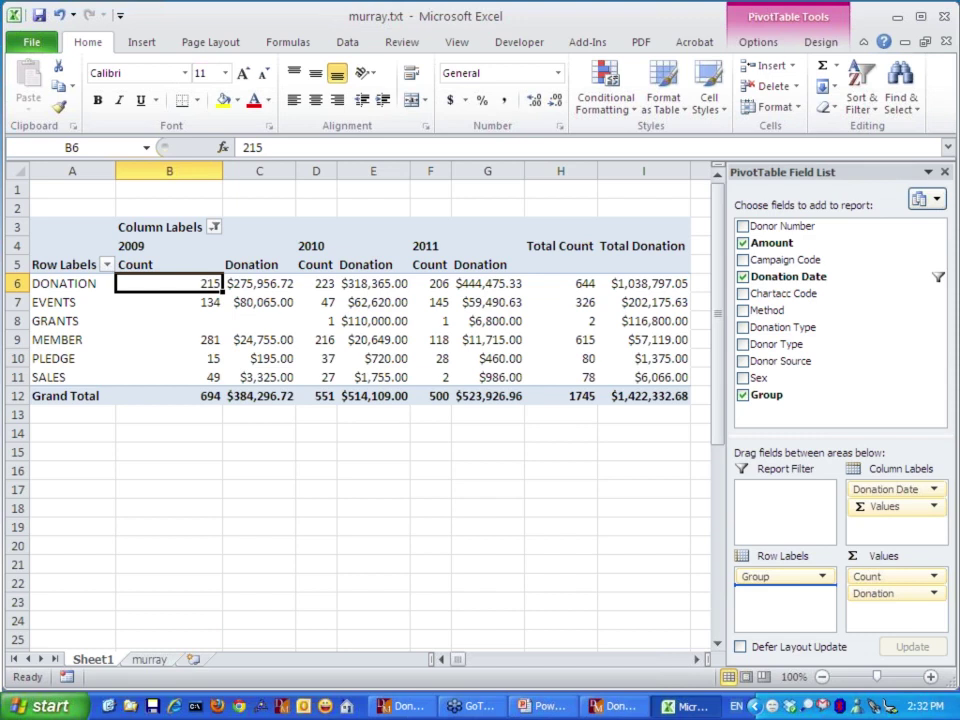
# - Place the Values field below Group in the row labels and add Amount as a third value summarized by Average
pyautogui.moveTo(885, 507); pyautogui.dragTo(785, 590)
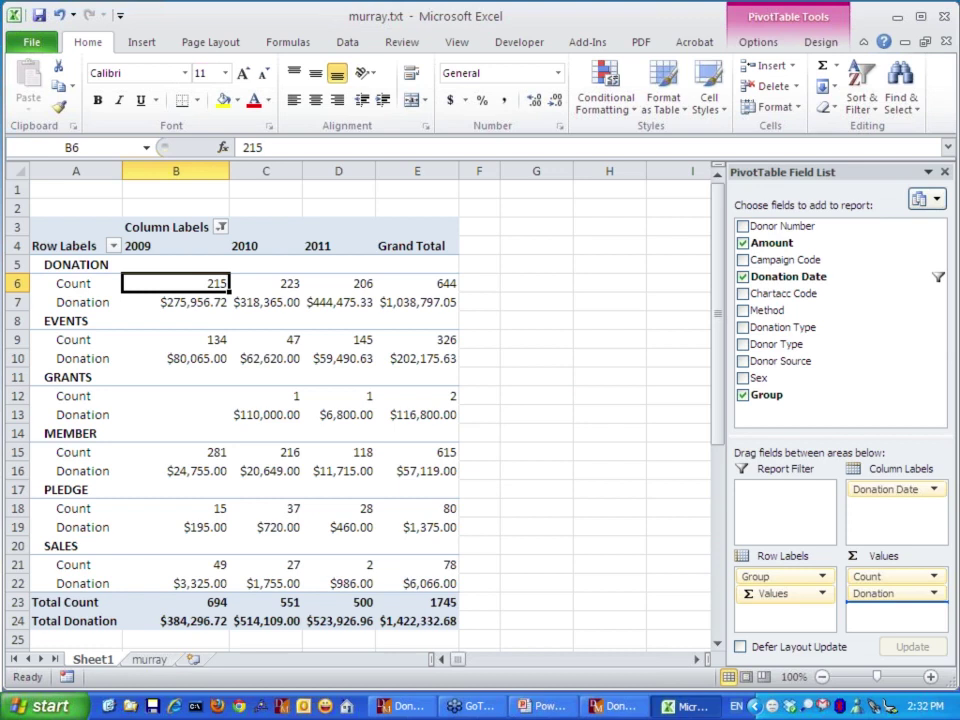
pyautogui.moveTo(772, 243); pyautogui.dragTo(890, 603)
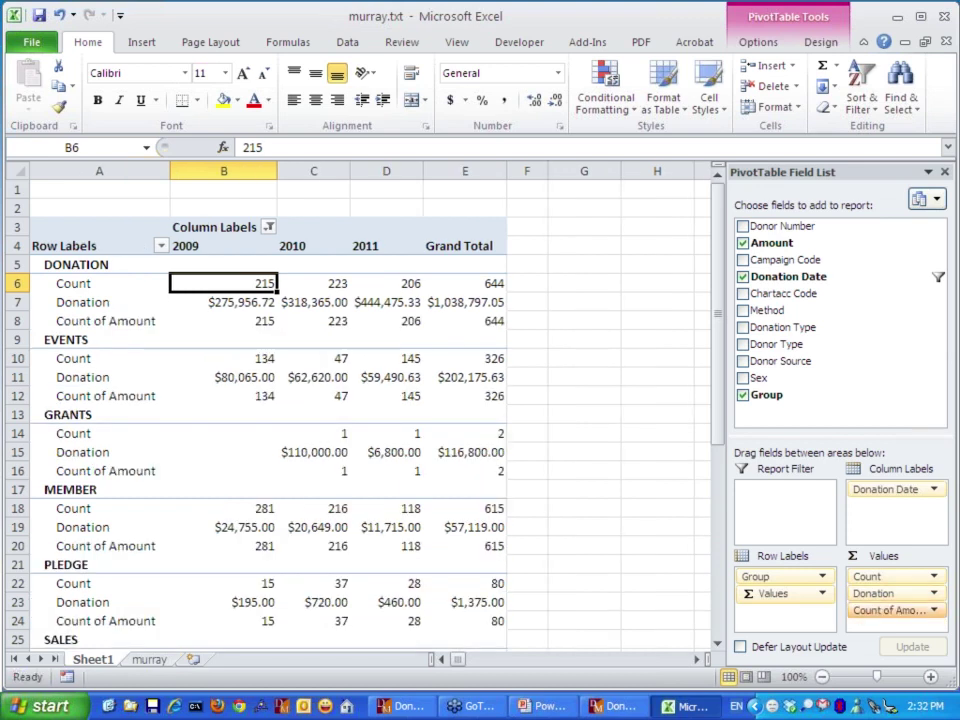
pyautogui.click(890, 610)
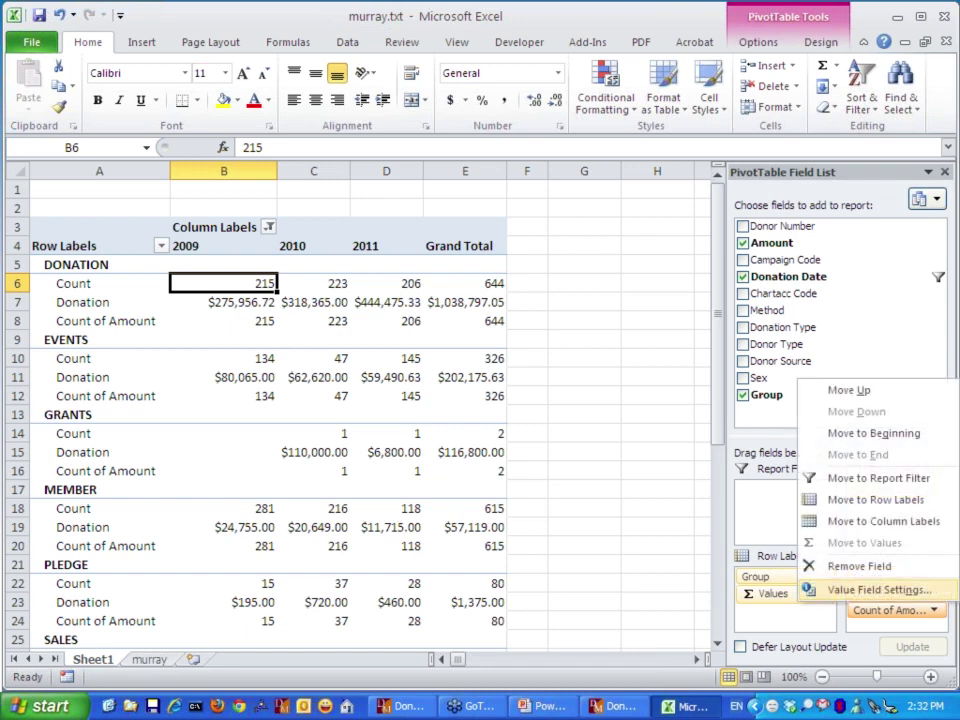
pyautogui.click(879, 590)
pyautogui.click(240, 274)
pyautogui.scroll(-2, 240, 274)
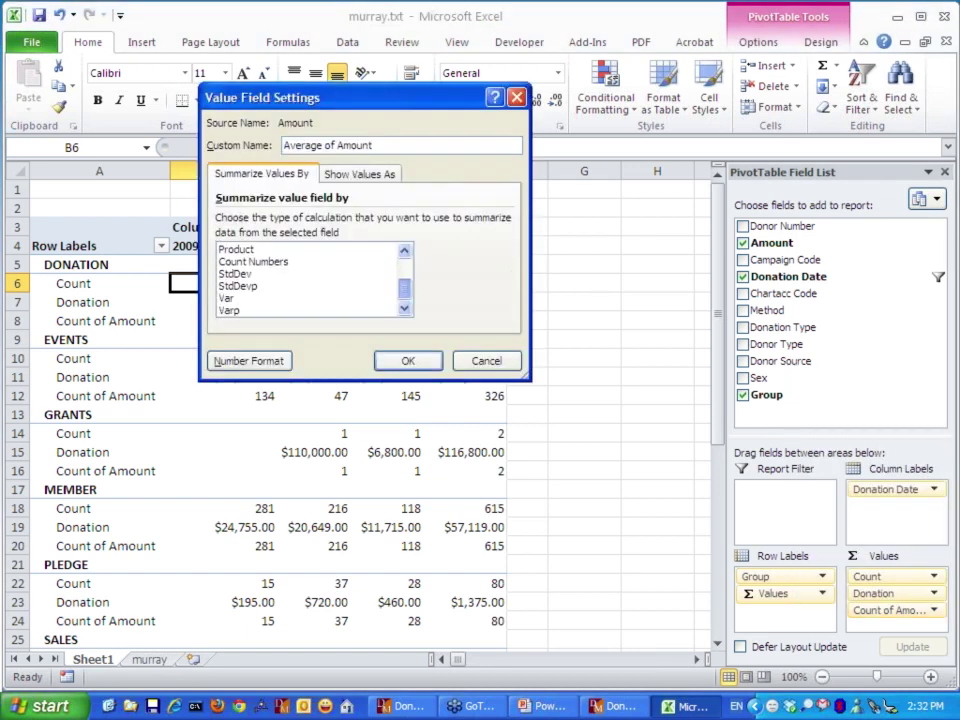
pyautogui.scroll(2, 310, 280)
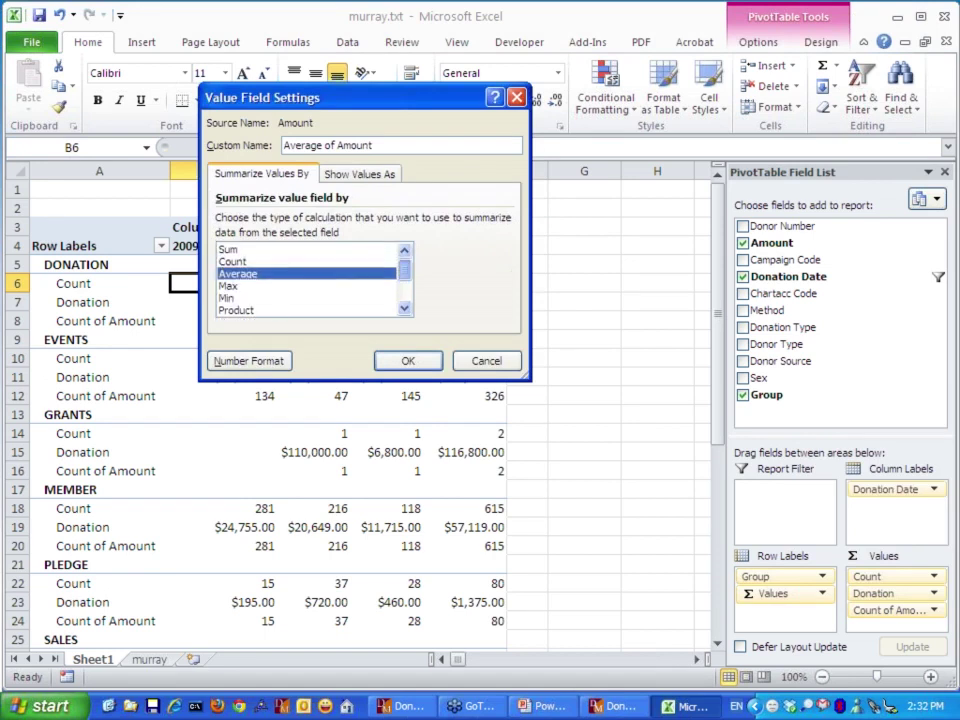
# - Name the averaged Amount field Avg and format it as Currency with the $ symbol and 2 decimal places
pyautogui.moveTo(318, 145); pyautogui.dragTo(376, 145)
pyautogui.press('BackSpace')
pyautogui.press('BackSpace')
pyautogui.press('BackSpace')
pyautogui.press('BackSpace')
pyautogui.press('BackSpace')
pyautogui.write('g')
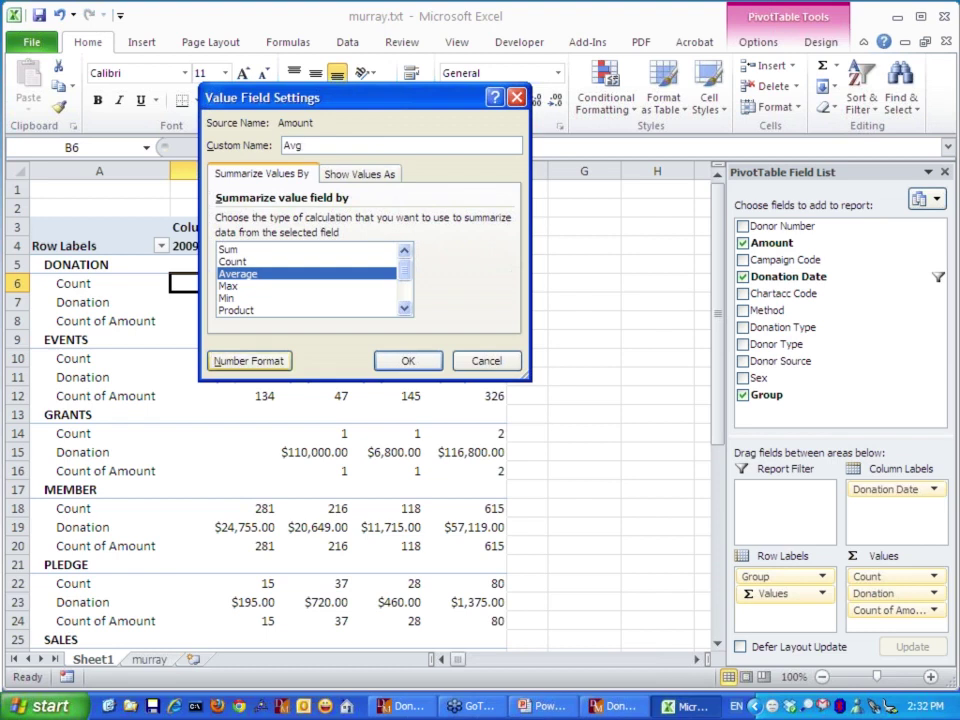
pyautogui.click(250, 361)
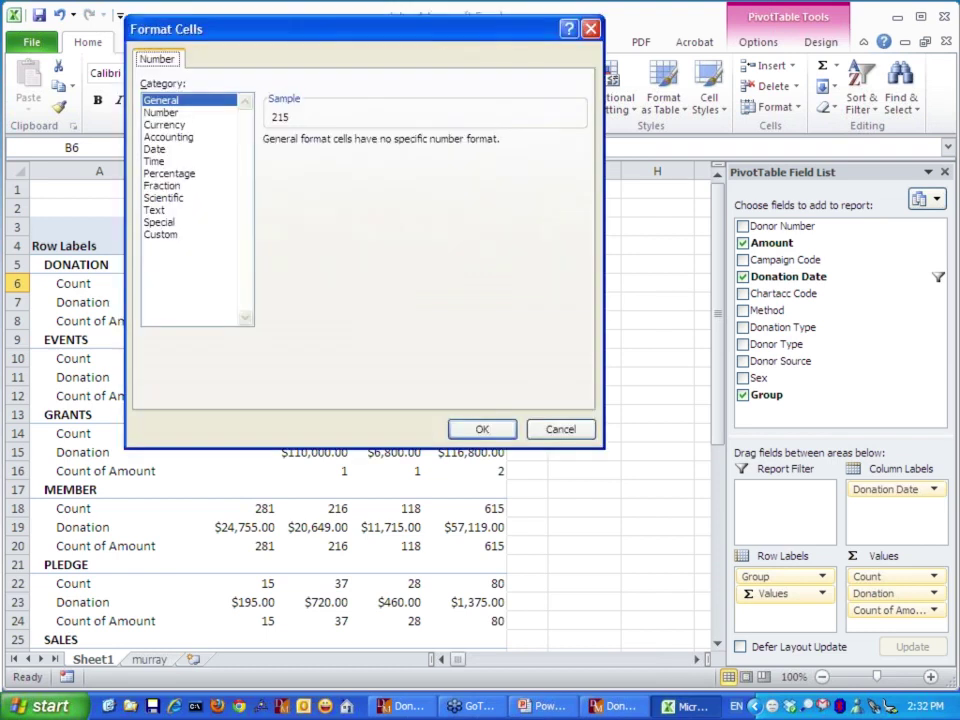
pyautogui.click(165, 125)
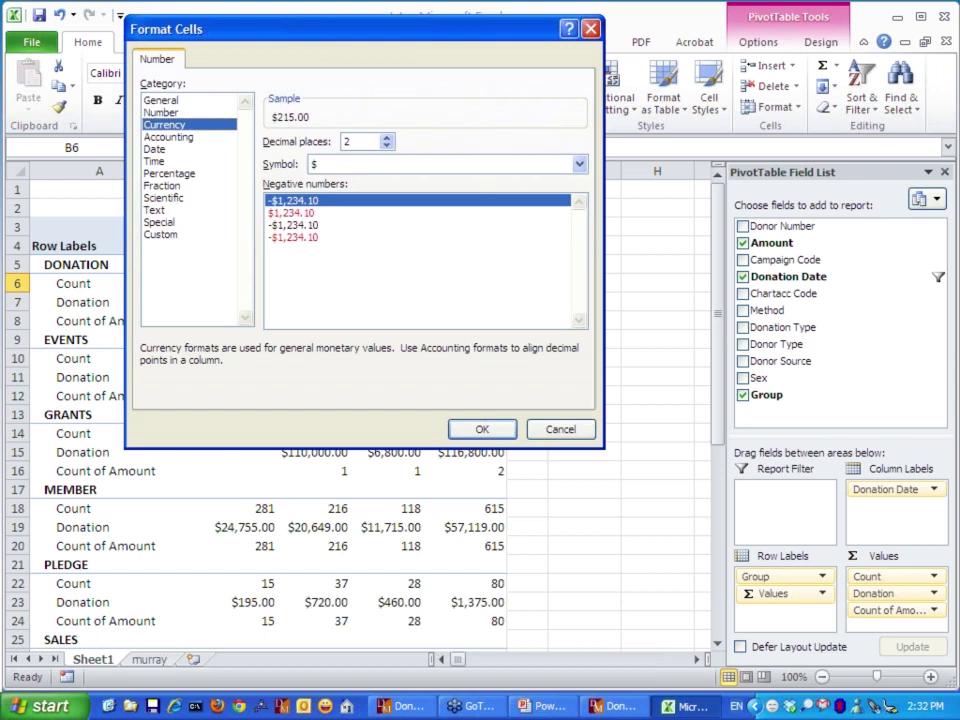
pyautogui.click(482, 430)
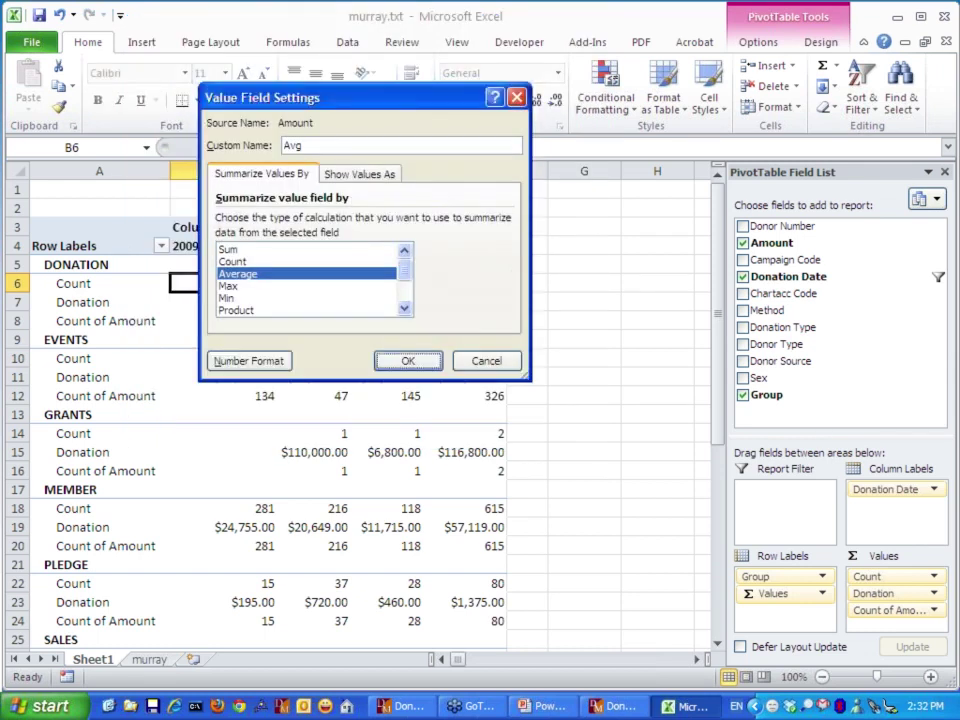
pyautogui.press('Return')
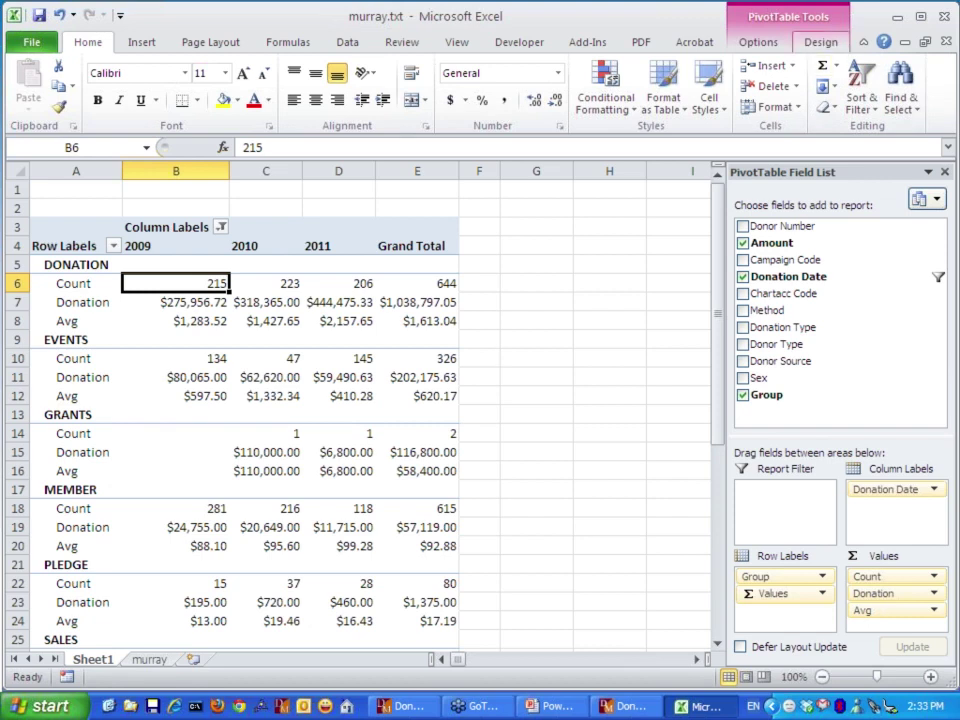
# - Apply the red PivotTable style from the first row of the Medium group
pyautogui.click(820, 42)
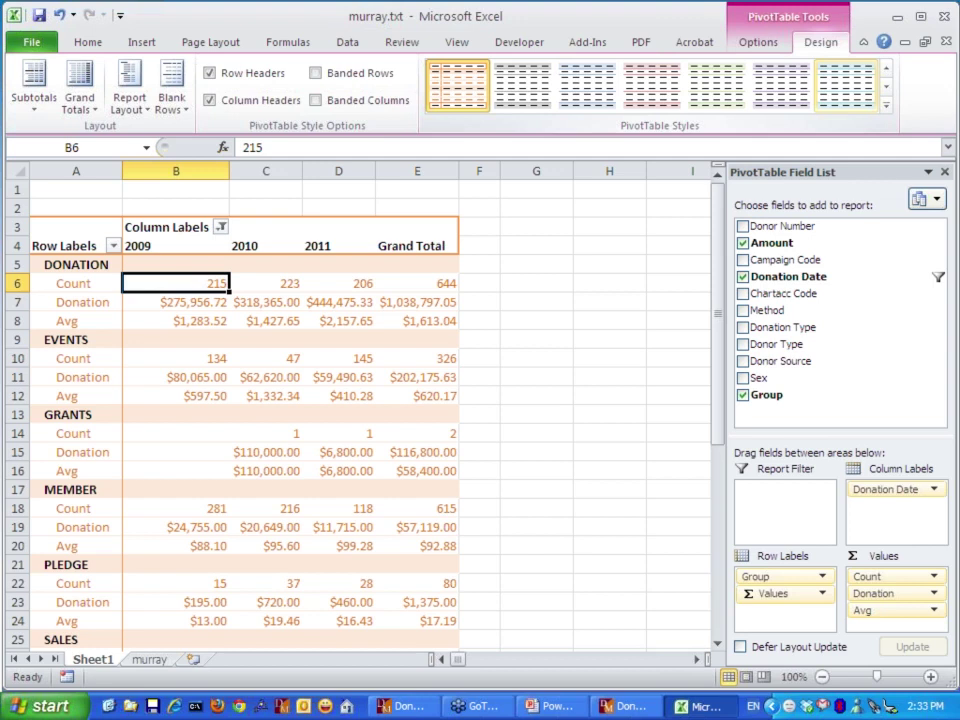
pyautogui.click(886, 104)
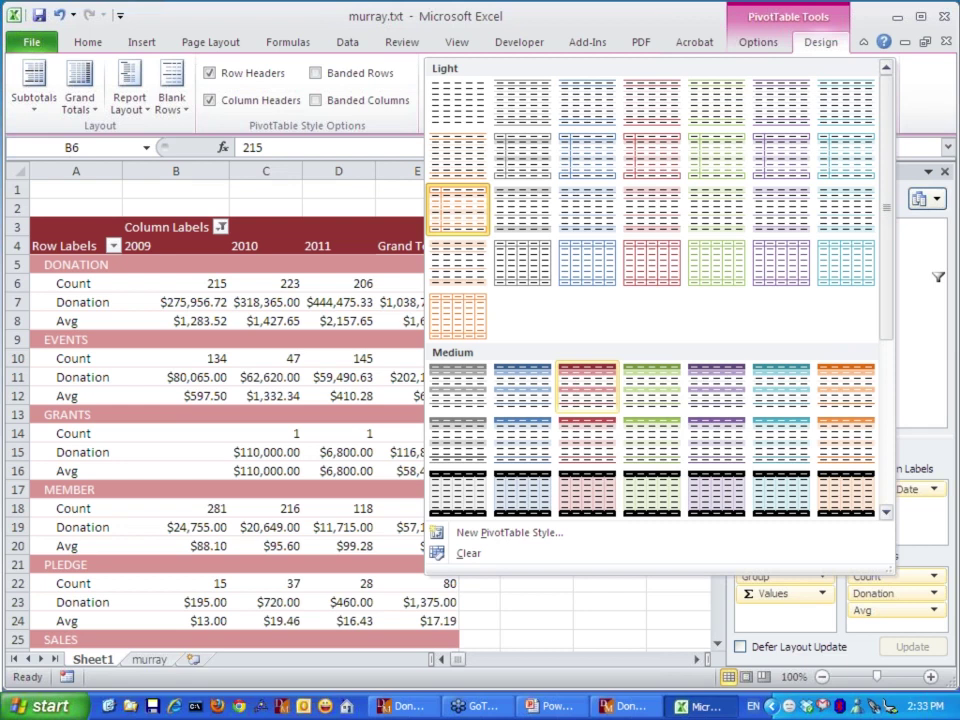
pyautogui.click(587, 385)
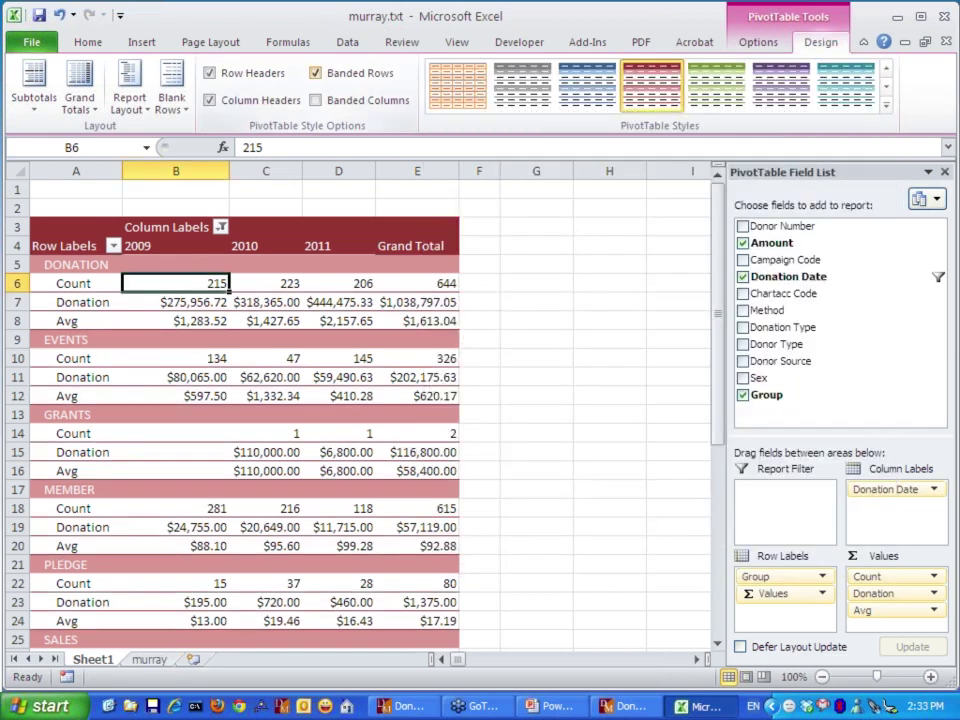
# - Try the banded columns, banded rows and row headers style options, ending with both bandings off and row headers on
pyautogui.click(316, 100)
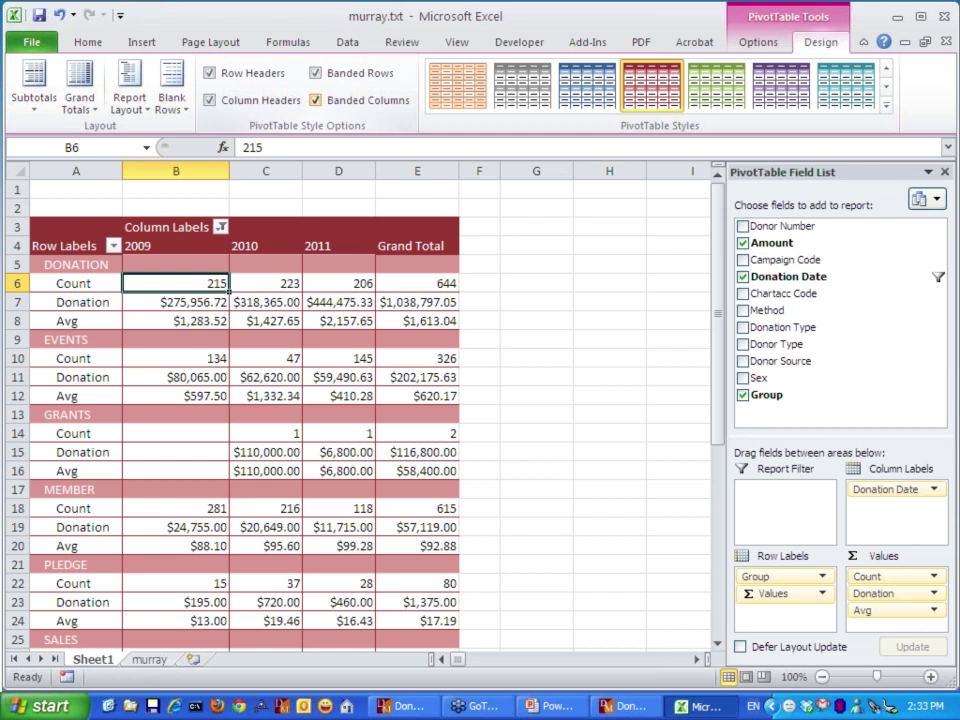
pyautogui.click(316, 100)
pyautogui.click(316, 73)
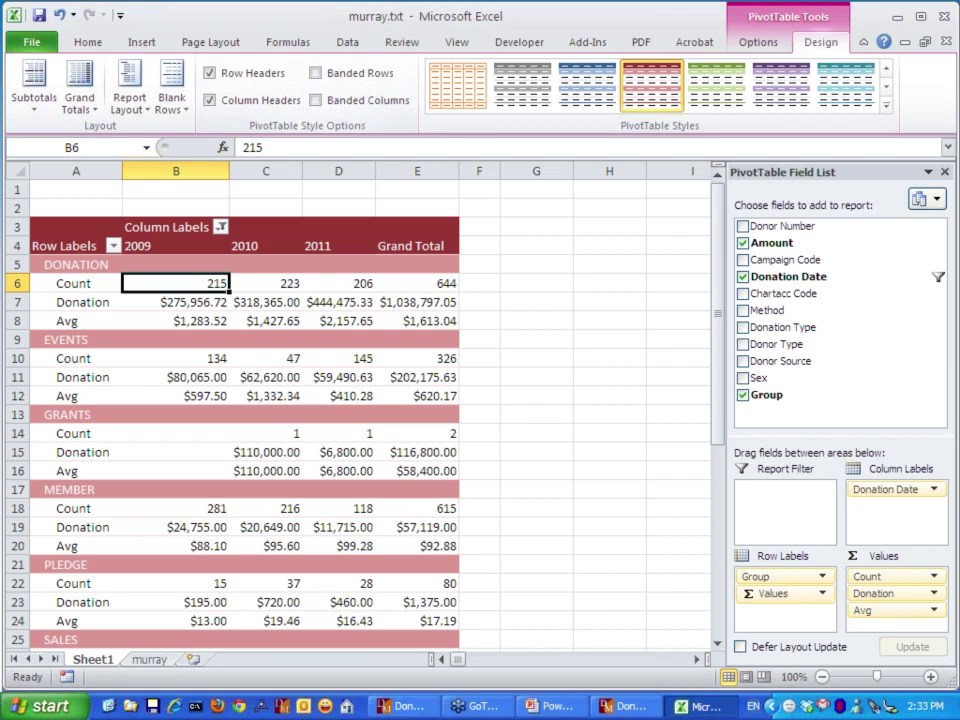
pyautogui.click(209, 73)
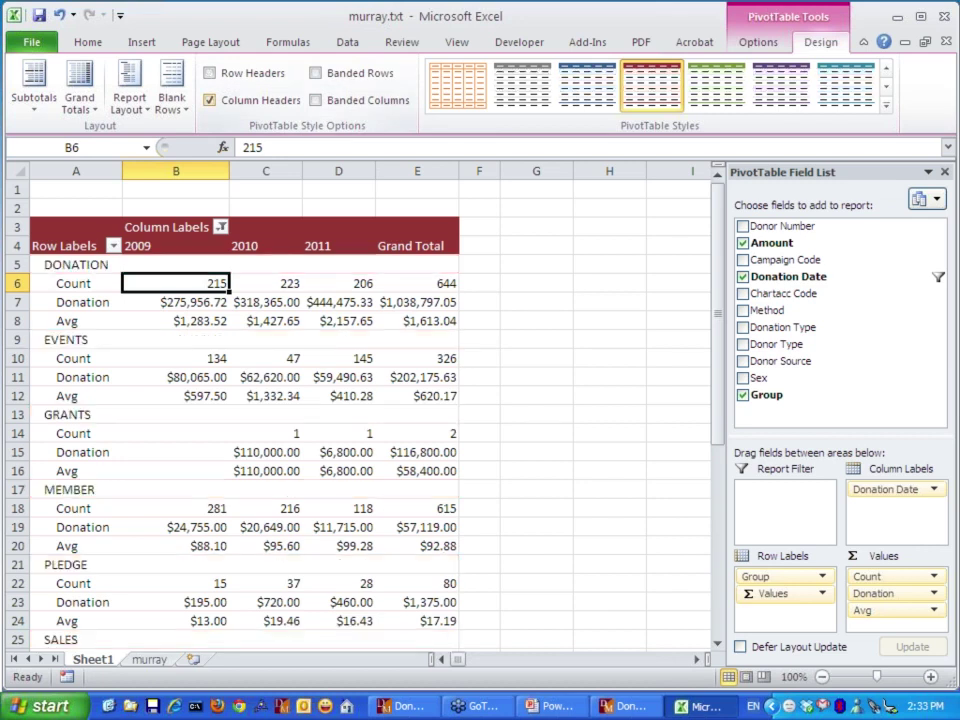
pyautogui.click(209, 73)
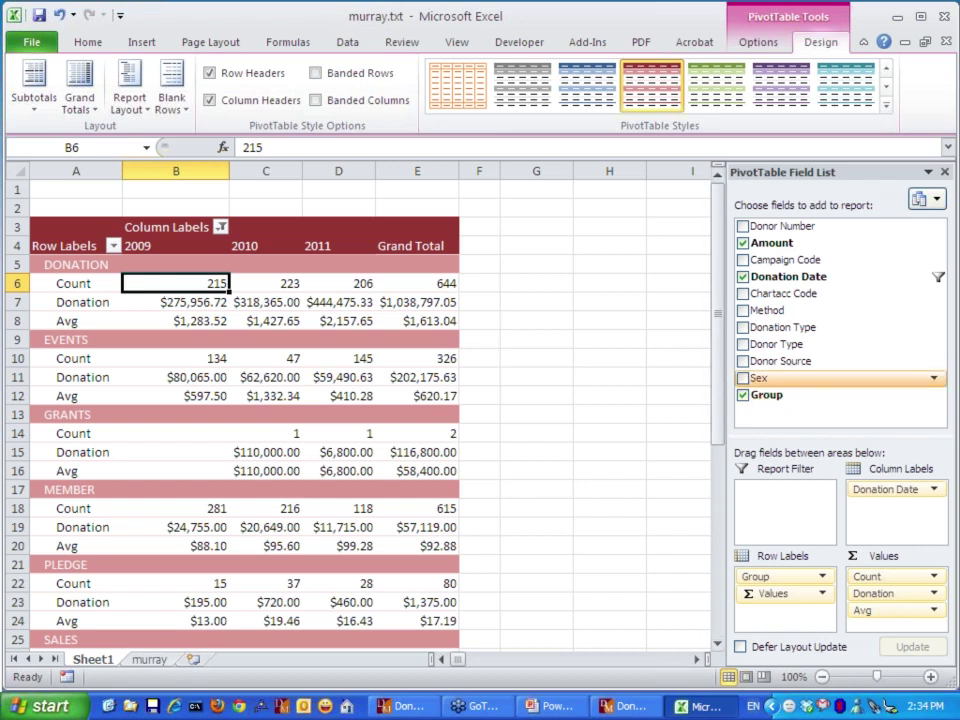
# - Add Sex as a report filter and restrict the PivotTable to M
pyautogui.moveTo(762, 378); pyautogui.dragTo(785, 490)
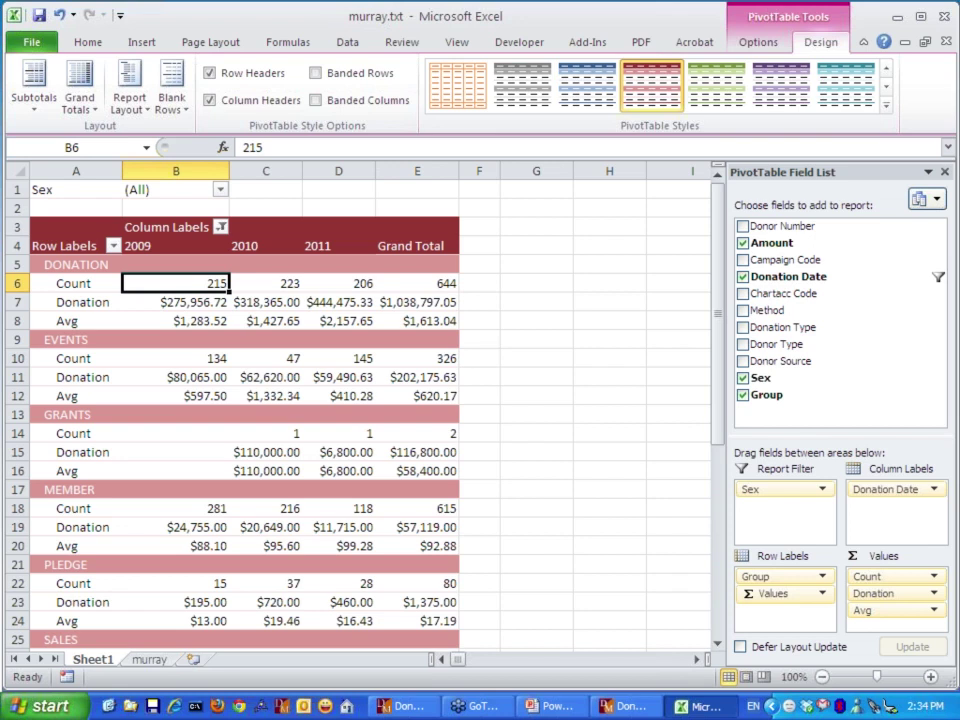
pyautogui.click(220, 189)
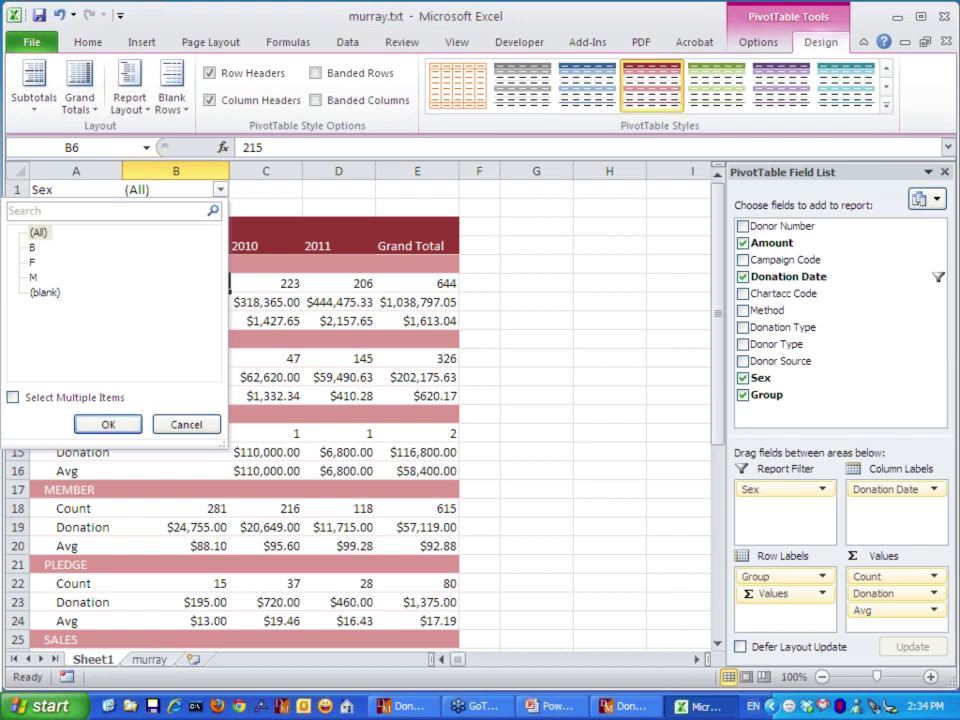
pyautogui.click(34, 278)
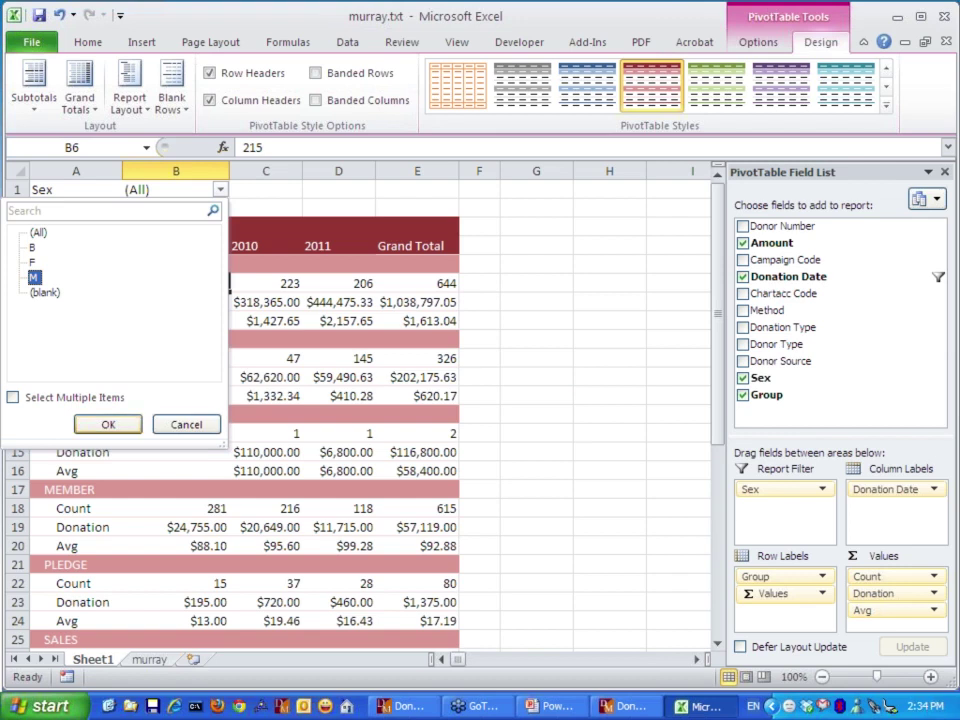
pyautogui.click(108, 424)
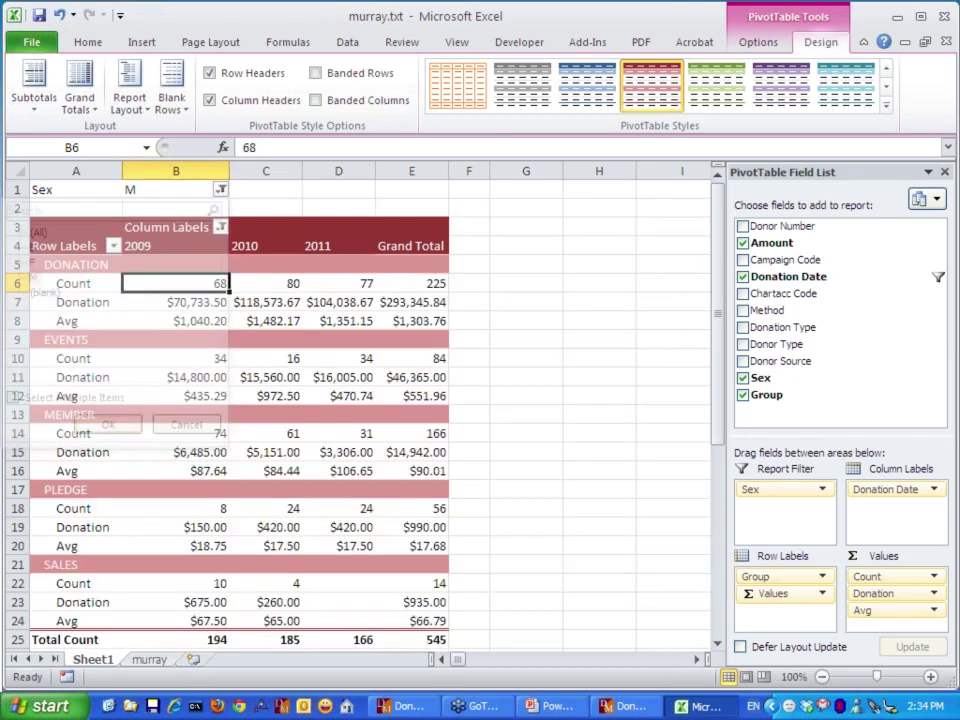
# - Switch the Sex report filter to F, then enable multiple items and include both F and M
pyautogui.click(220, 189)
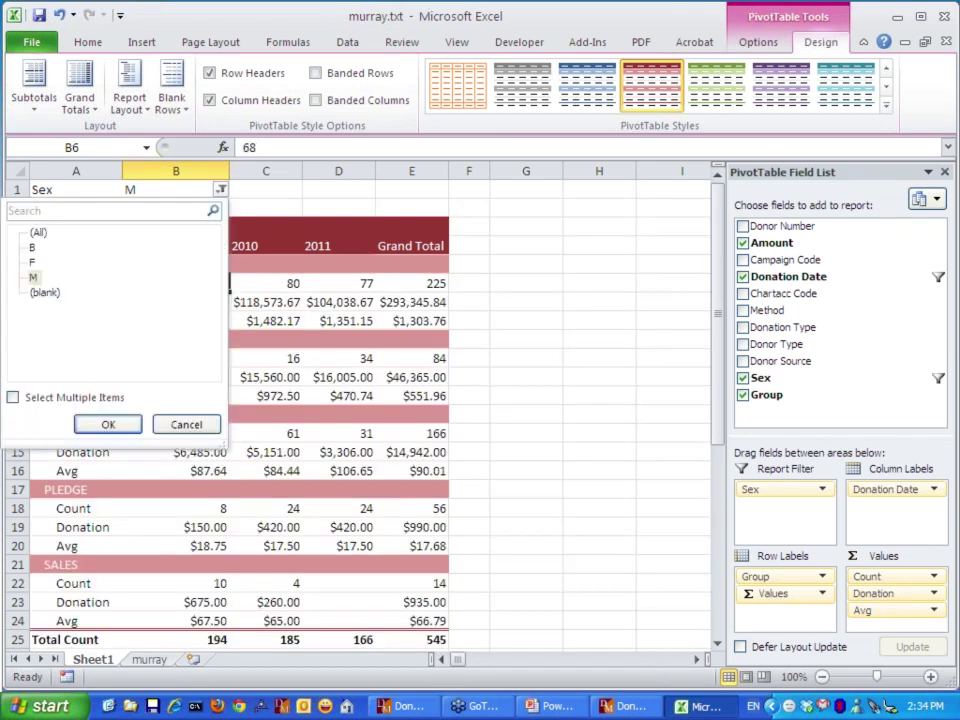
pyautogui.click(33, 262)
pyautogui.click(108, 424)
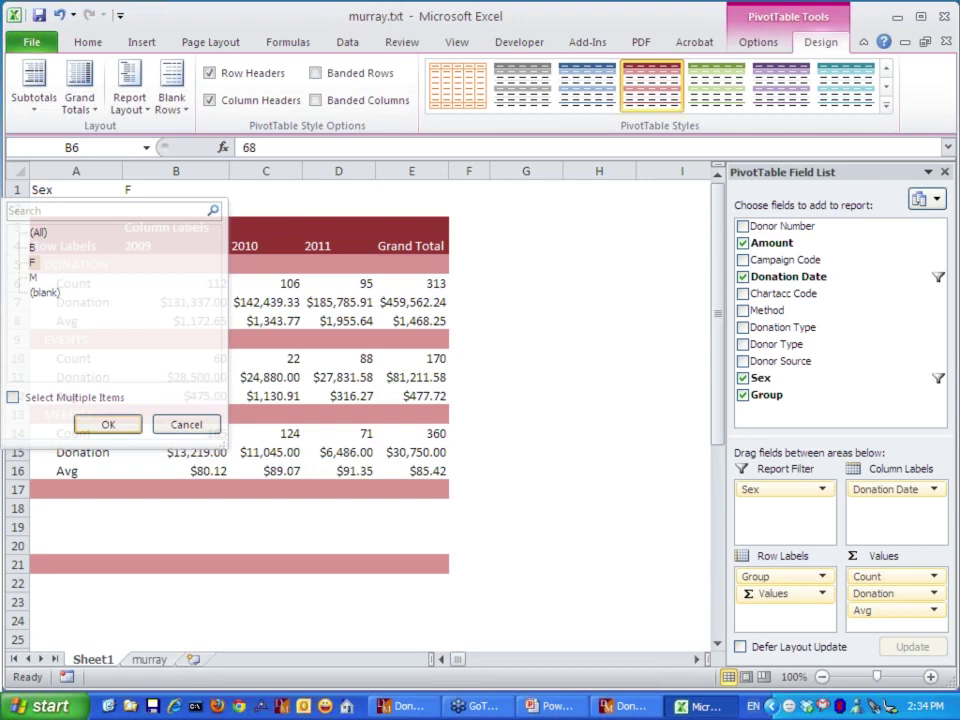
pyautogui.click(221, 189)
pyautogui.click(13, 397)
pyautogui.click(33, 278)
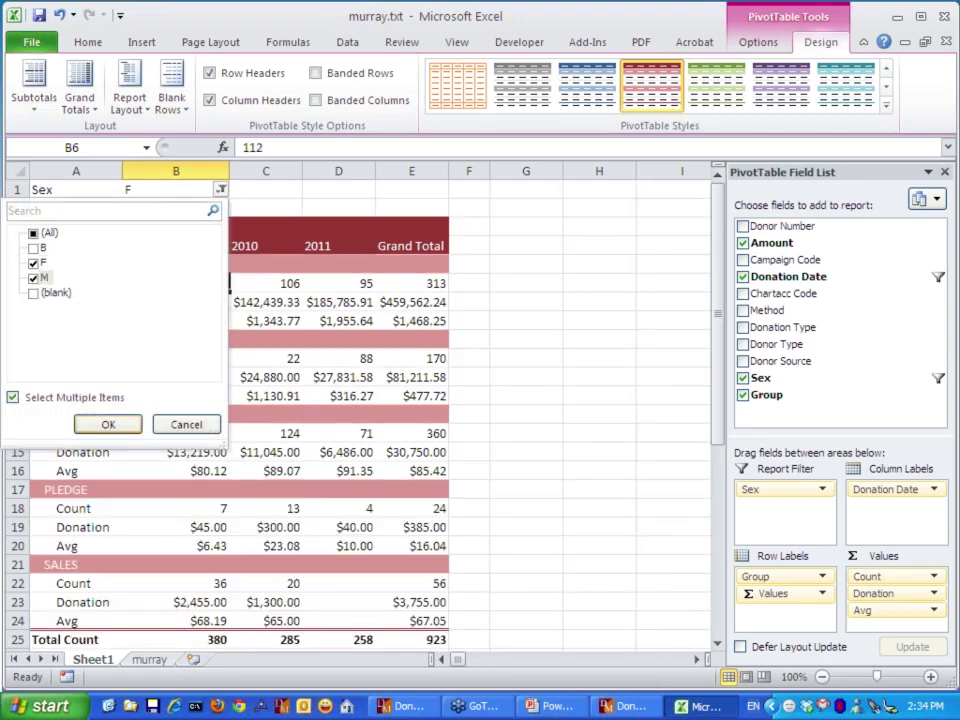
pyautogui.press('Return')
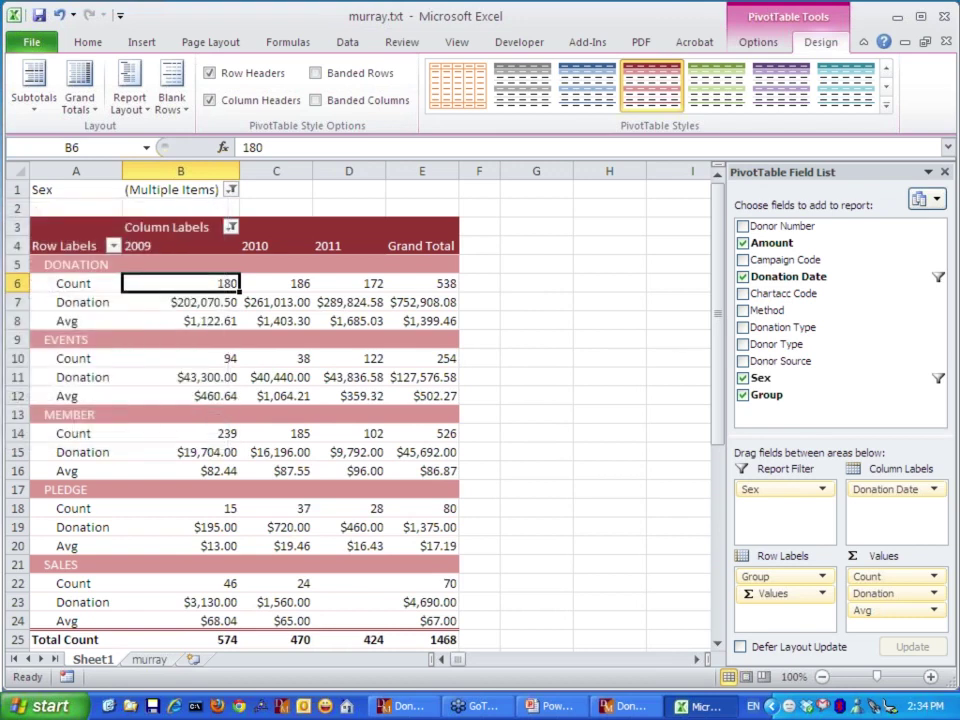
# - Reset the Sex report filter to include all values
pyautogui.click(231, 189)
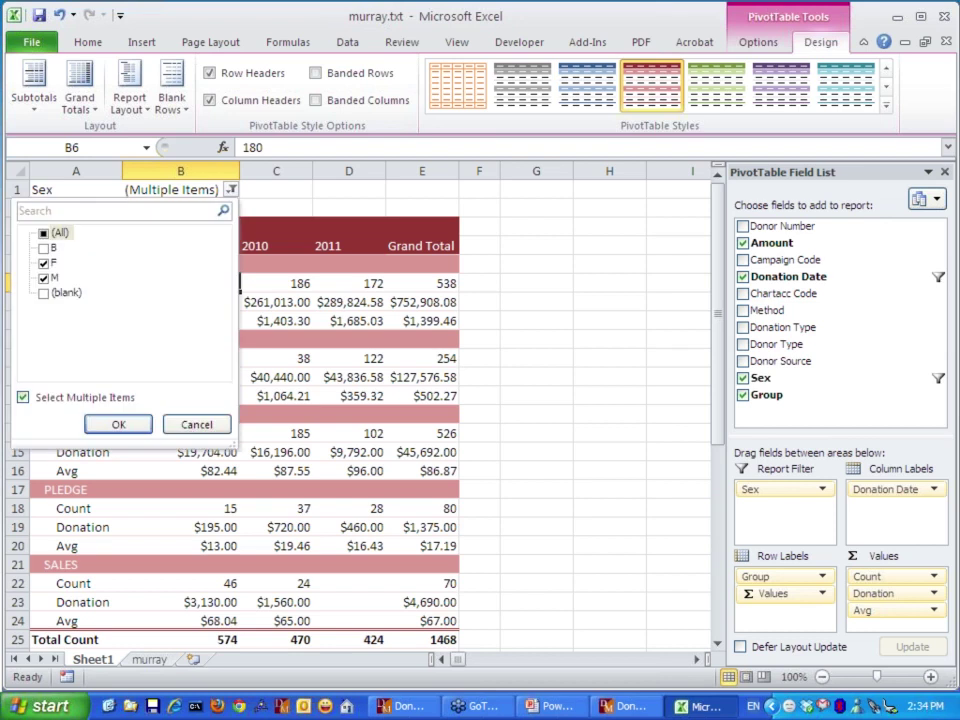
pyautogui.click(43, 232)
pyautogui.click(118, 424)
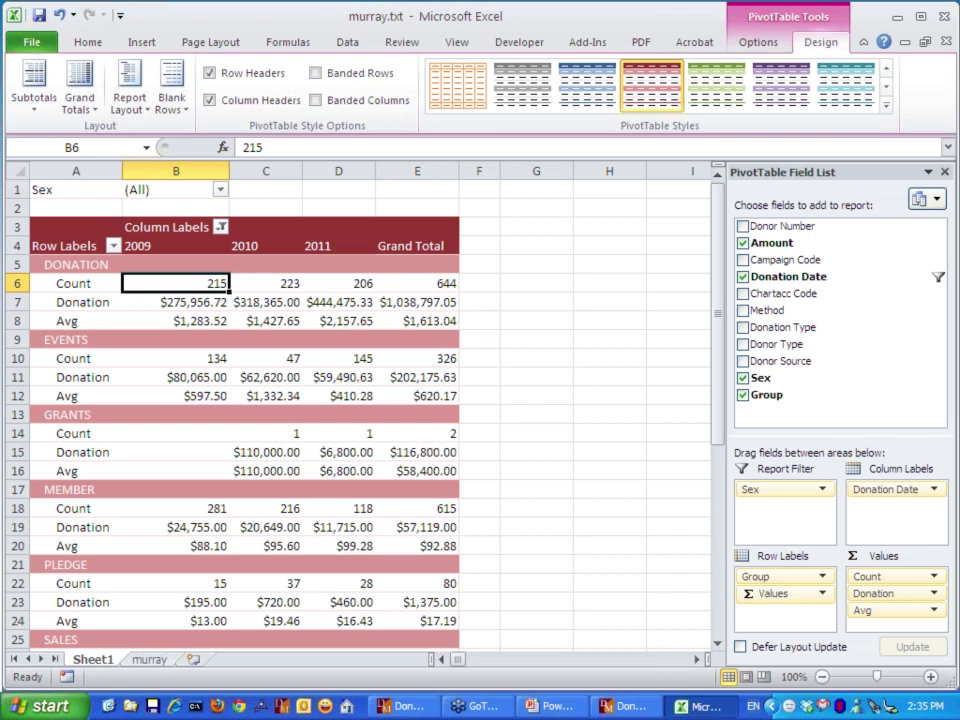
# - Drill down into the donations behind the 2010 SALES count, then return to the PivotTable sheet
pyautogui.scroll(-1, 360, 400)
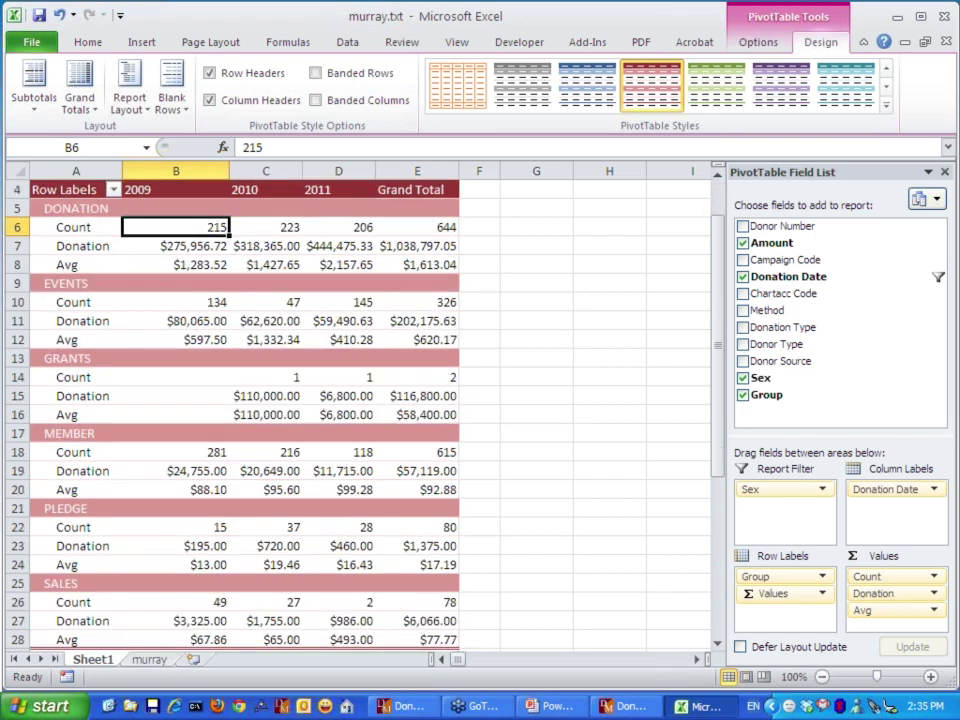
pyautogui.scroll(-1, 360, 400)
pyautogui.scroll(2, 360, 400)
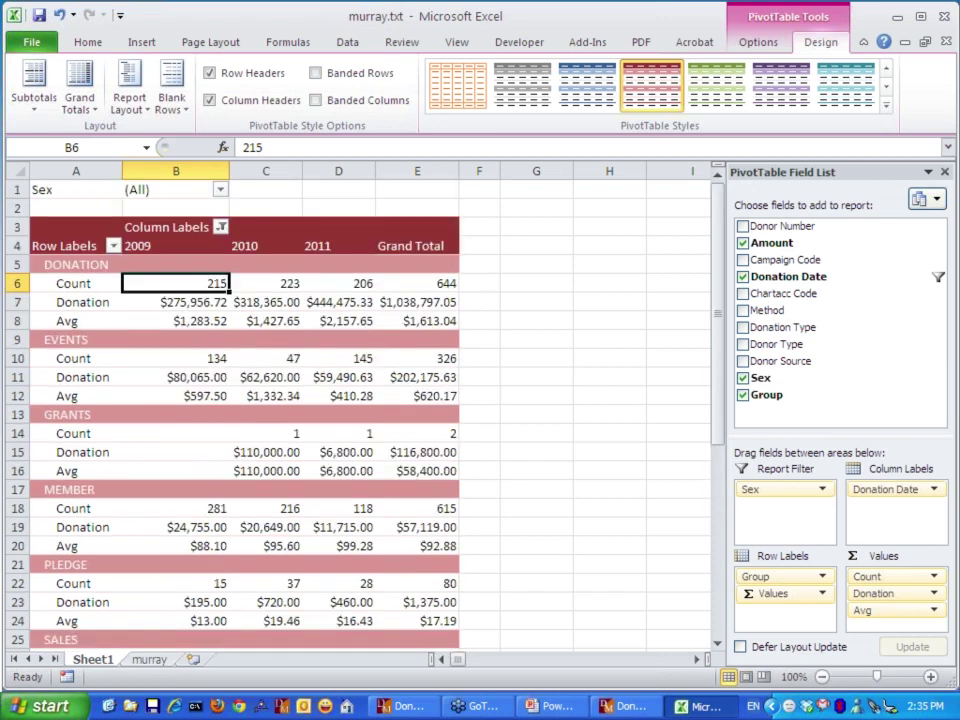
pyautogui.scroll(-3, 360, 400)
pyautogui.doubleClick(280, 552)
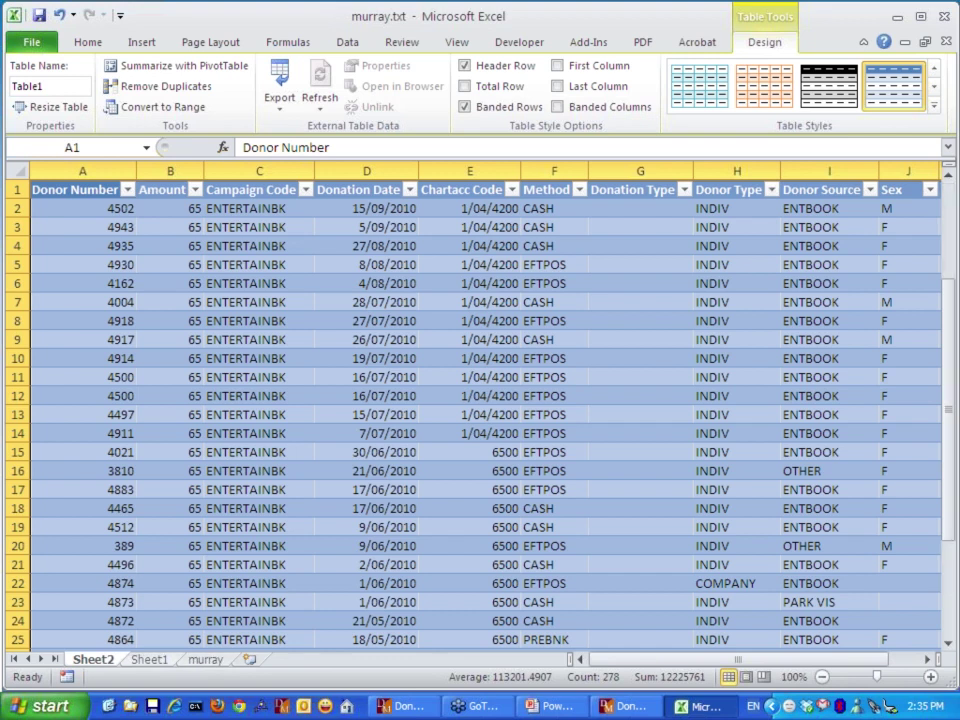
pyautogui.hotkey('ctrl', 'pagedown')
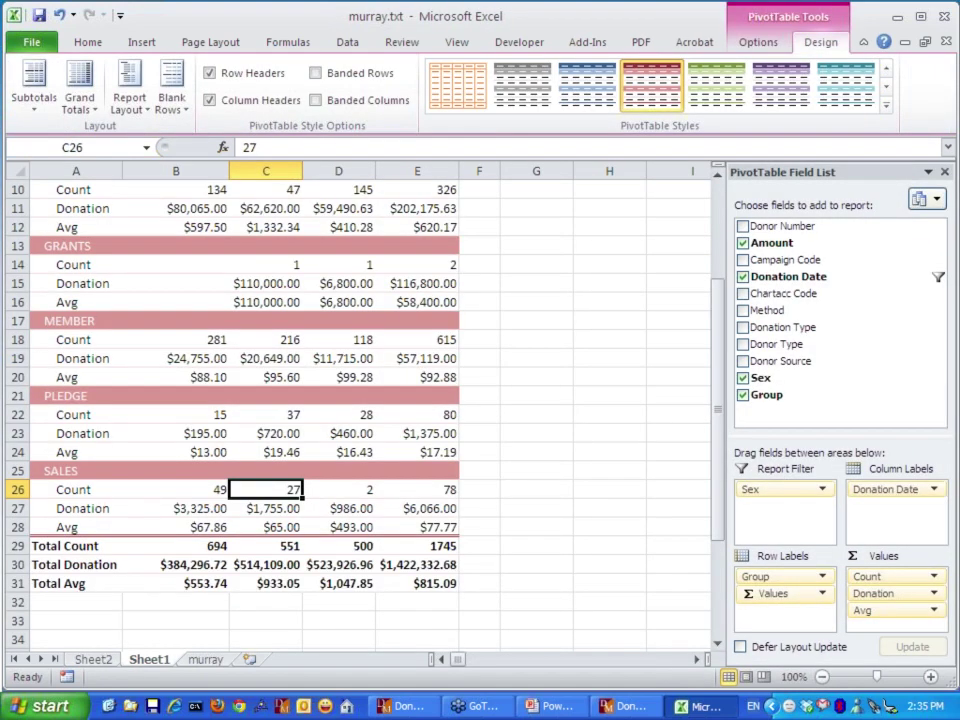
# - Drill down into the records behind the 2011 PLEDGE donation total and look through them
pyautogui.click(345, 433)
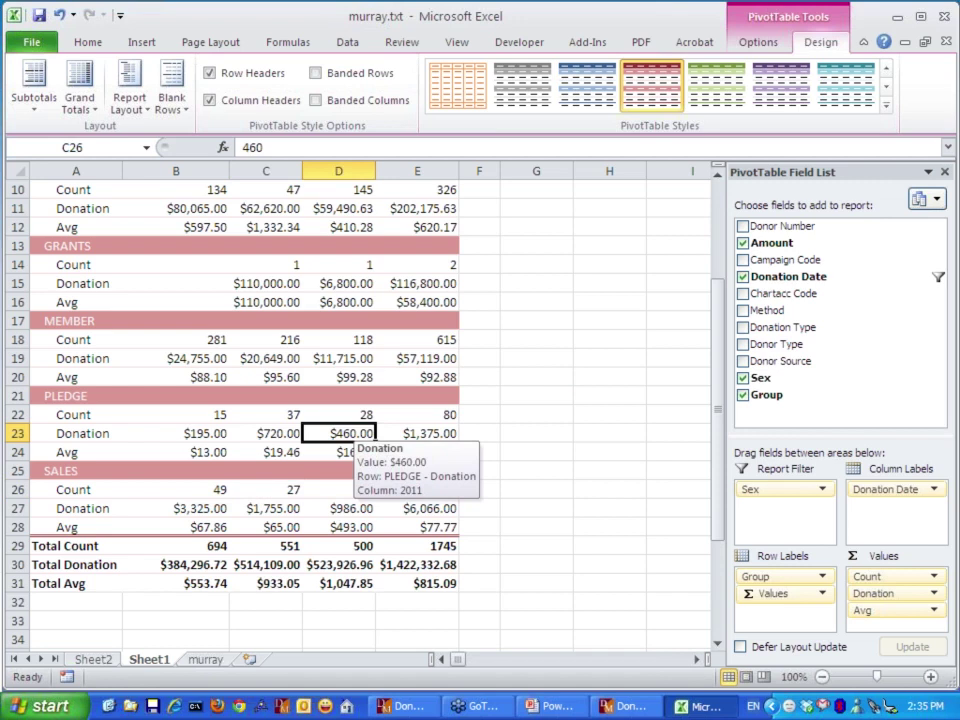
pyautogui.doubleClick(348, 433)
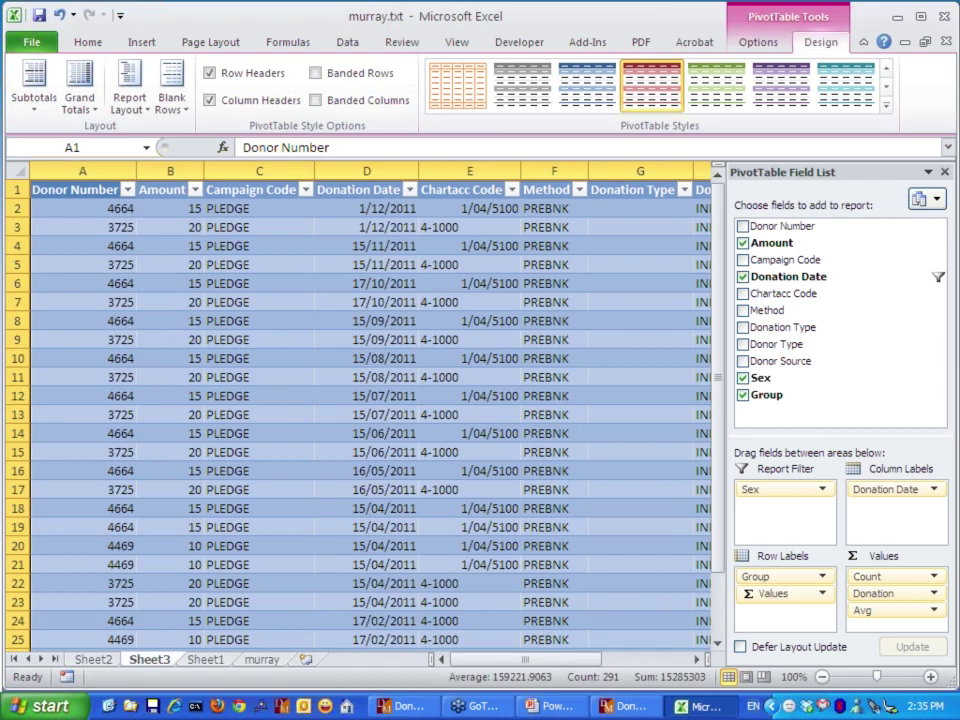
pyautogui.scroll(-1, 350, 430)
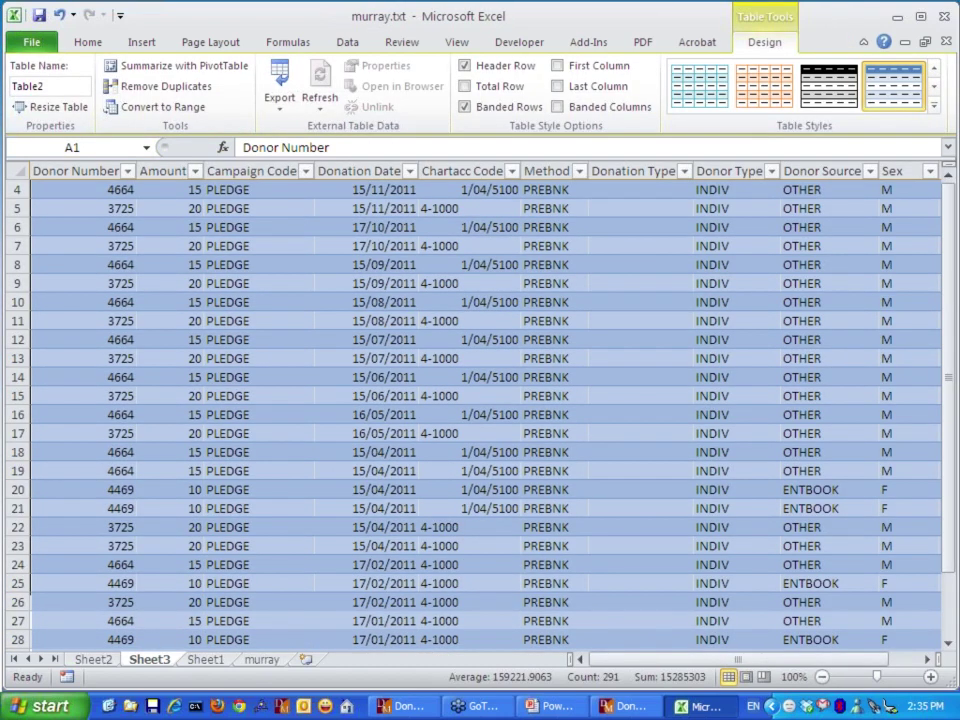
pyautogui.scroll(1, 480, 400)
# - Delete the two drill-down detail sheets, Sheet3 and Sheet2, from the workbook
pyautogui.rightClick(157, 656)
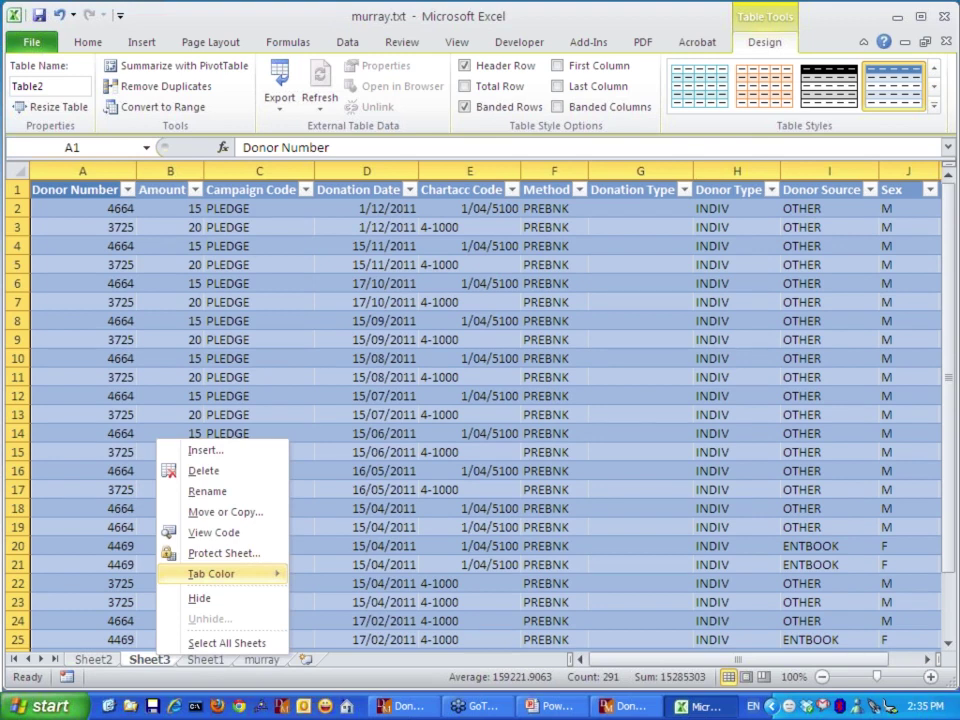
pyautogui.click(204, 471)
pyautogui.click(446, 407)
pyautogui.rightClick(102, 656)
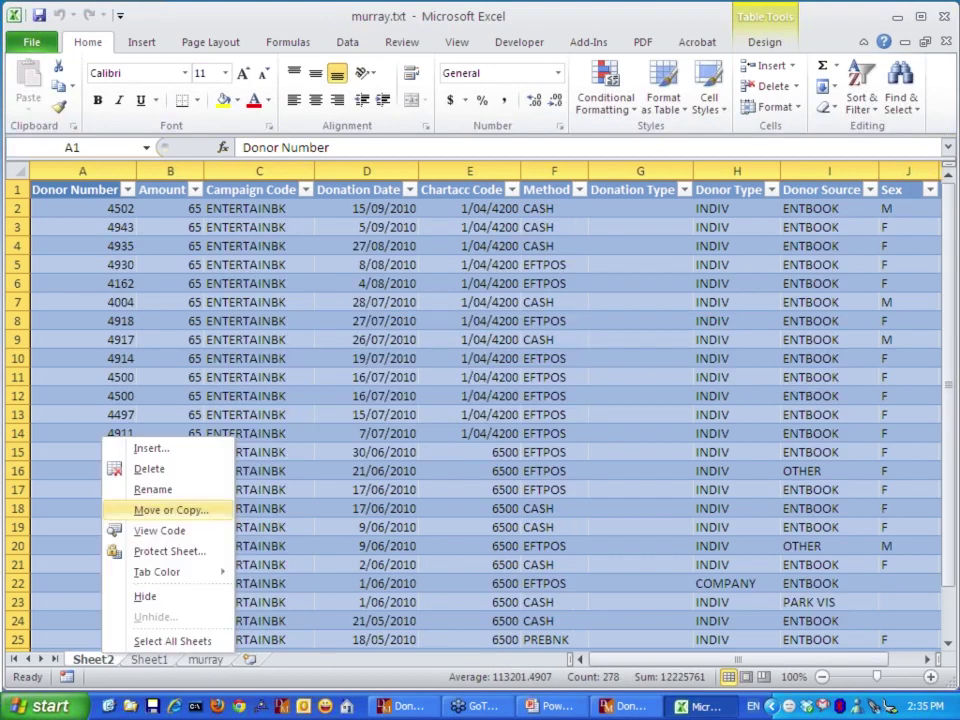
pyautogui.click(150, 469)
pyautogui.click(446, 407)
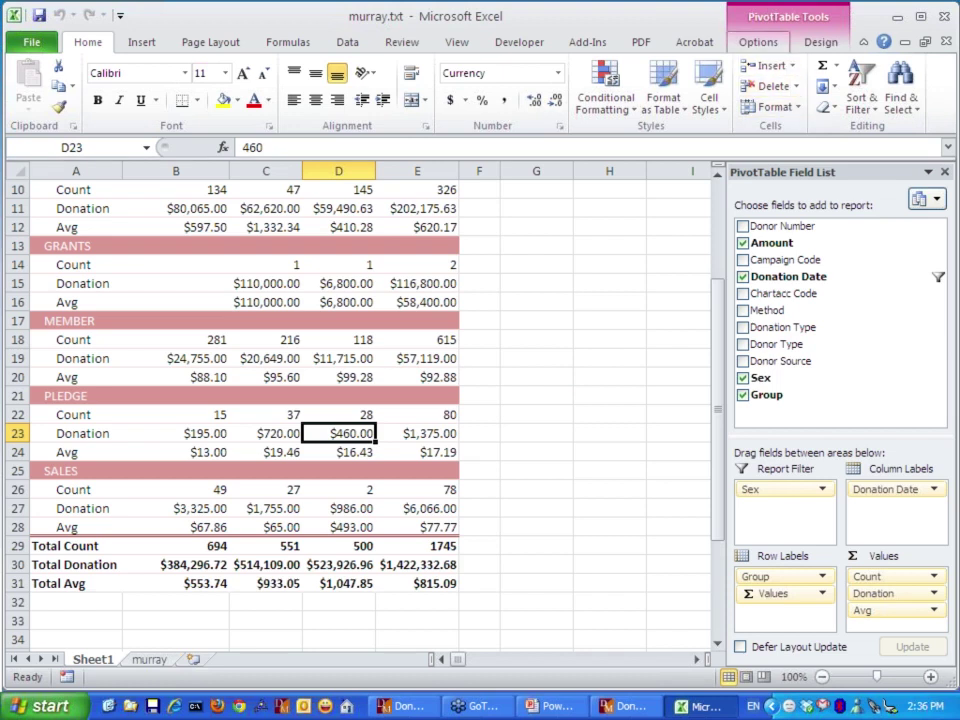
# - Insert slicers for Sex and Donor Type and place them side by side next to the PivotTable
pyautogui.click(758, 42)
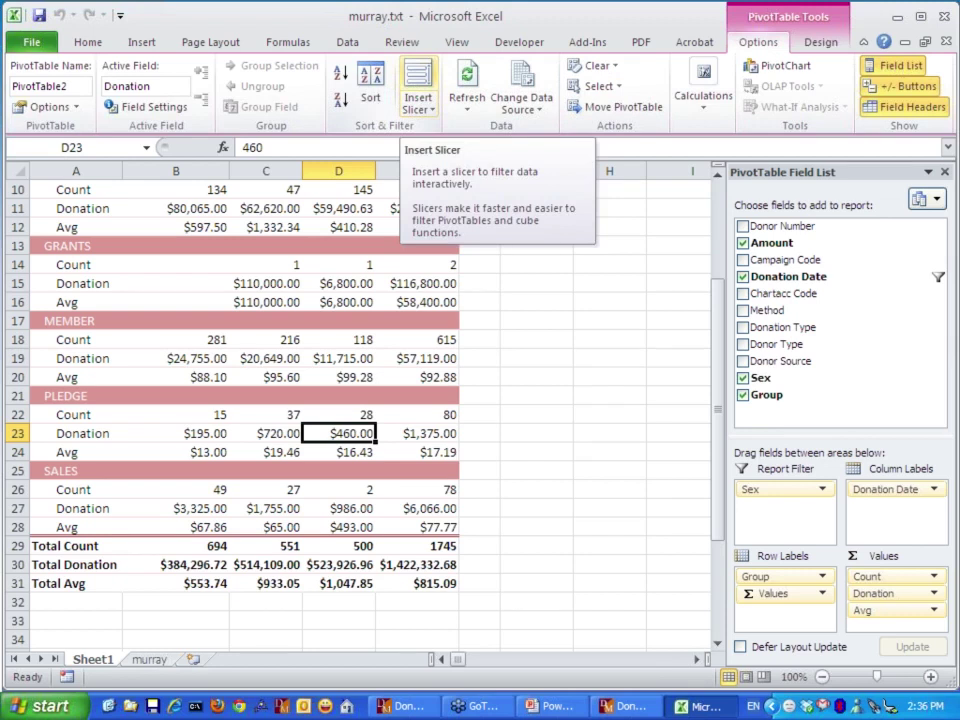
pyautogui.click(418, 90)
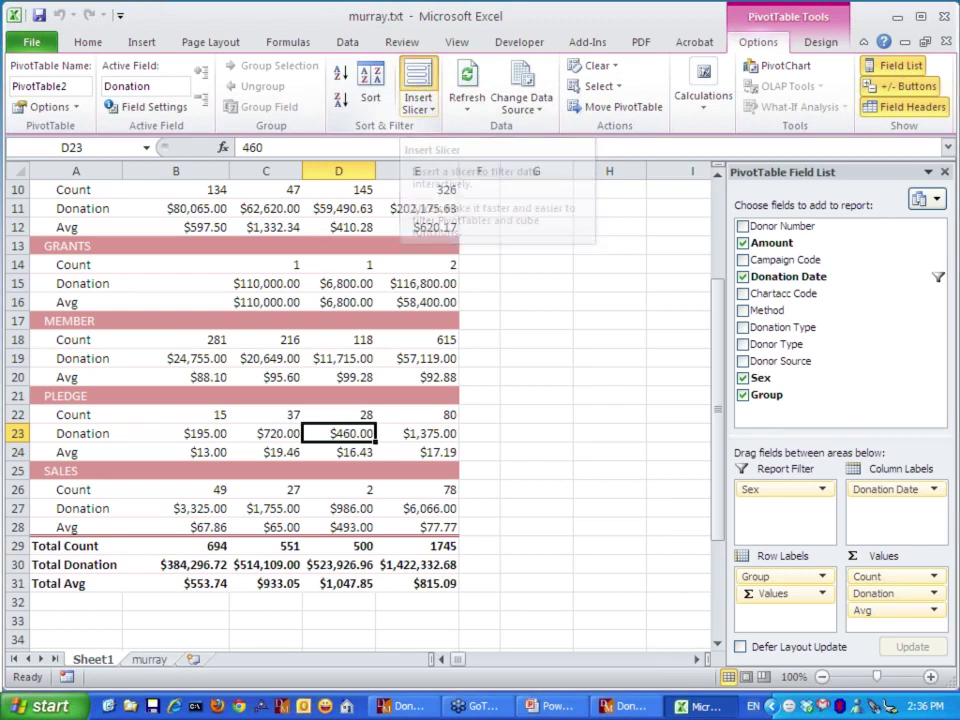
pyautogui.click(566, 233)
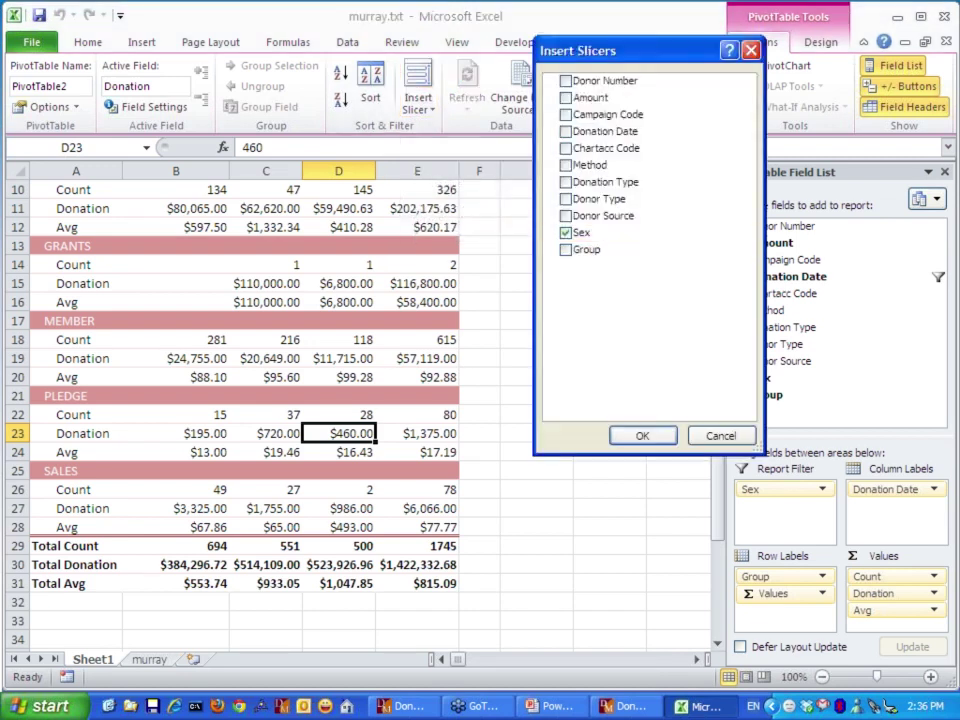
pyautogui.click(566, 199)
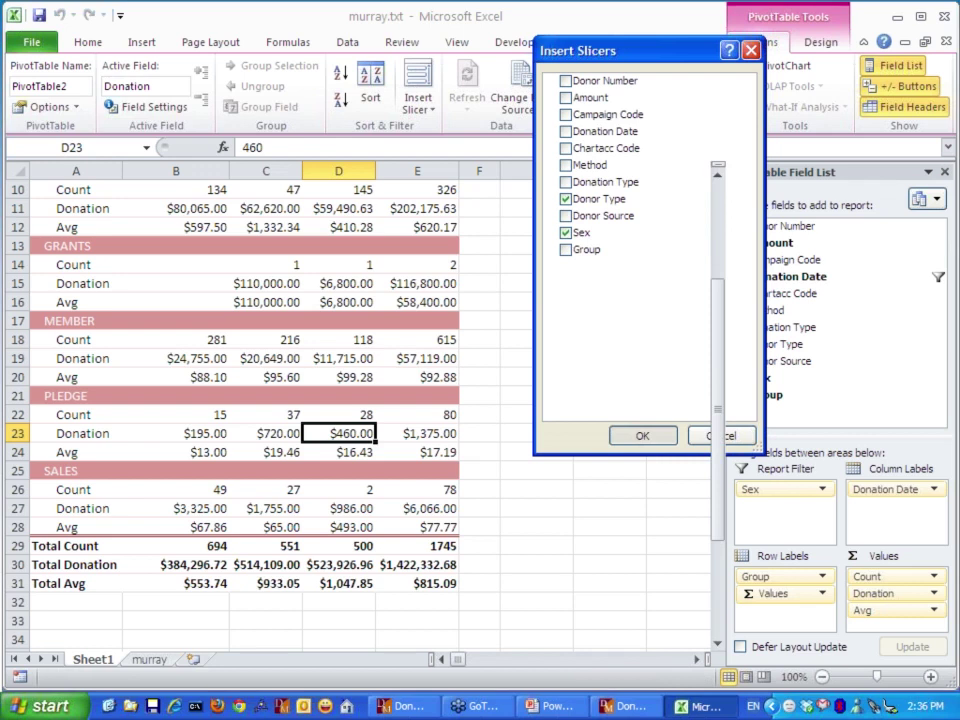
pyautogui.click(643, 436)
pyautogui.moveTo(394, 330); pyautogui.dragTo(786, 240)
pyautogui.moveTo(310, 283); pyautogui.dragTo(543, 239)
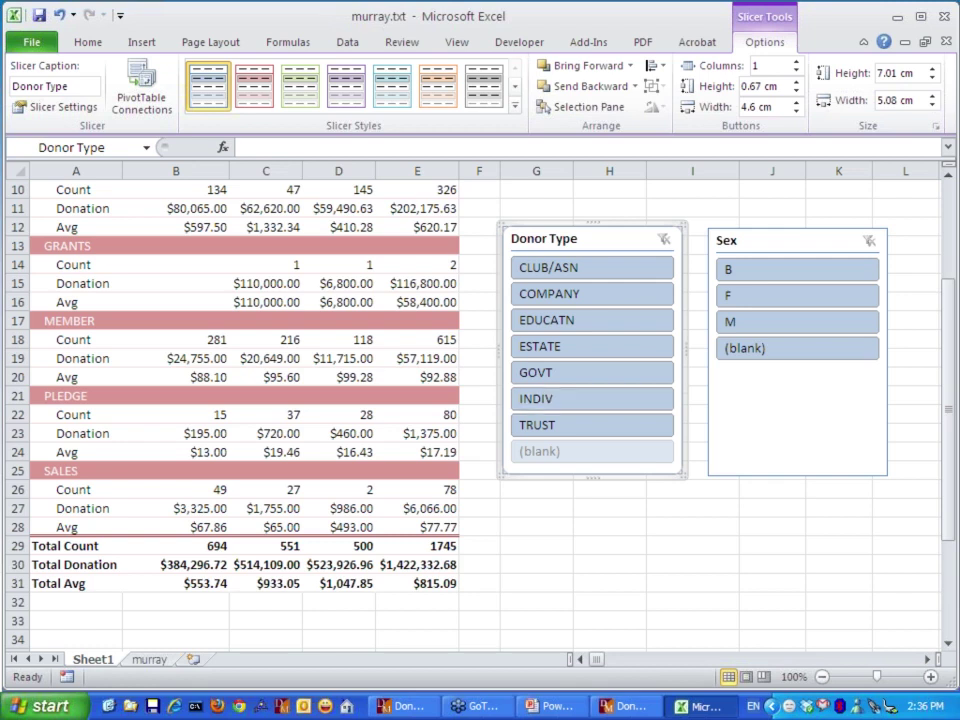
# - Try single and combined M, F and B selections in the Sex slicer, then filter to M with Donor Type COMPANY
pyautogui.click(797, 321)
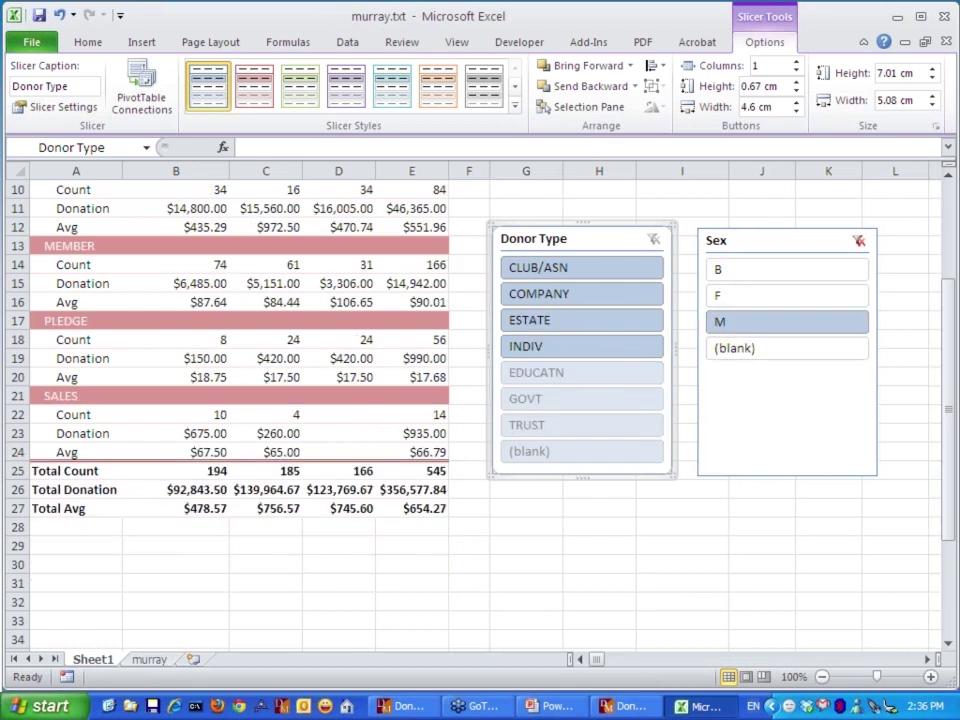
pyautogui.click(787, 295)
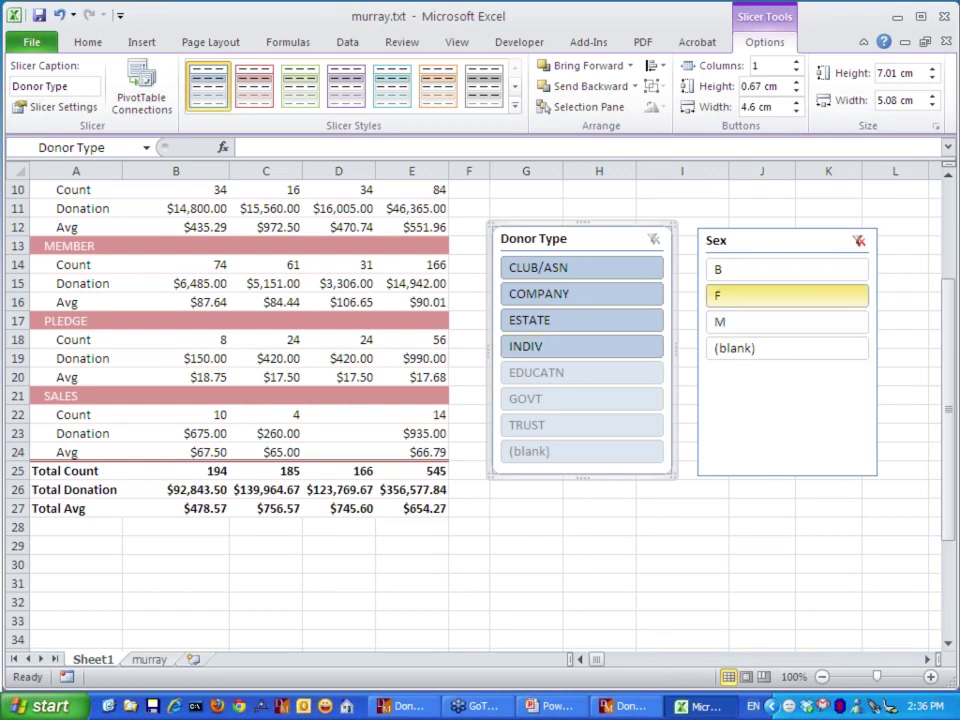
pyautogui.keyDown('ctrl'); pyautogui.click(787, 321); pyautogui.keyUp('ctrl')
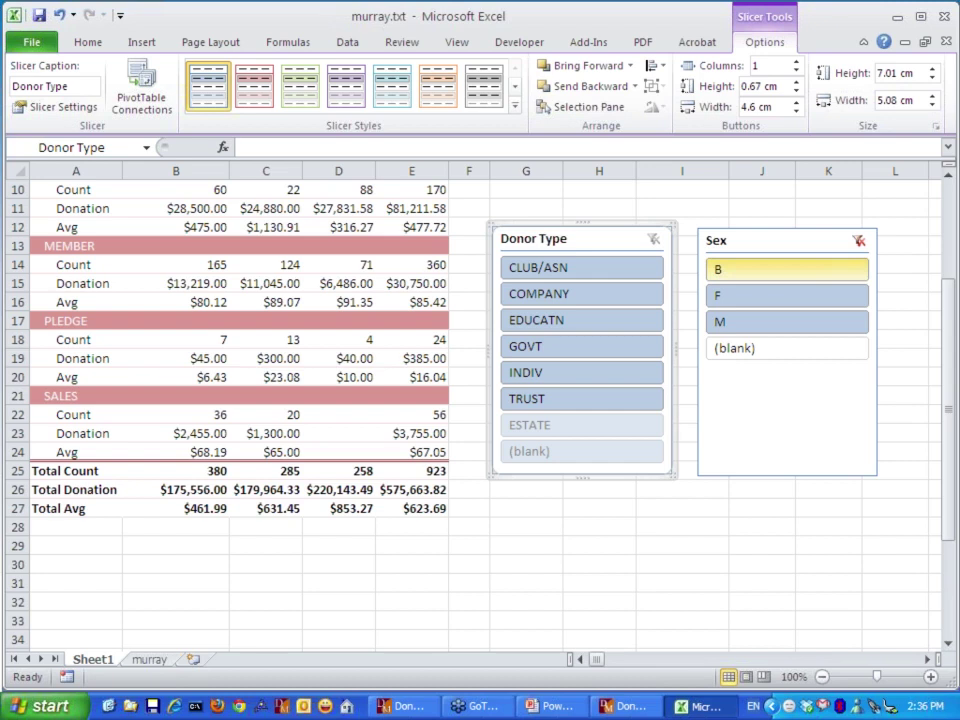
pyautogui.keyDown('ctrl'); pyautogui.click(787, 269); pyautogui.keyUp('ctrl')
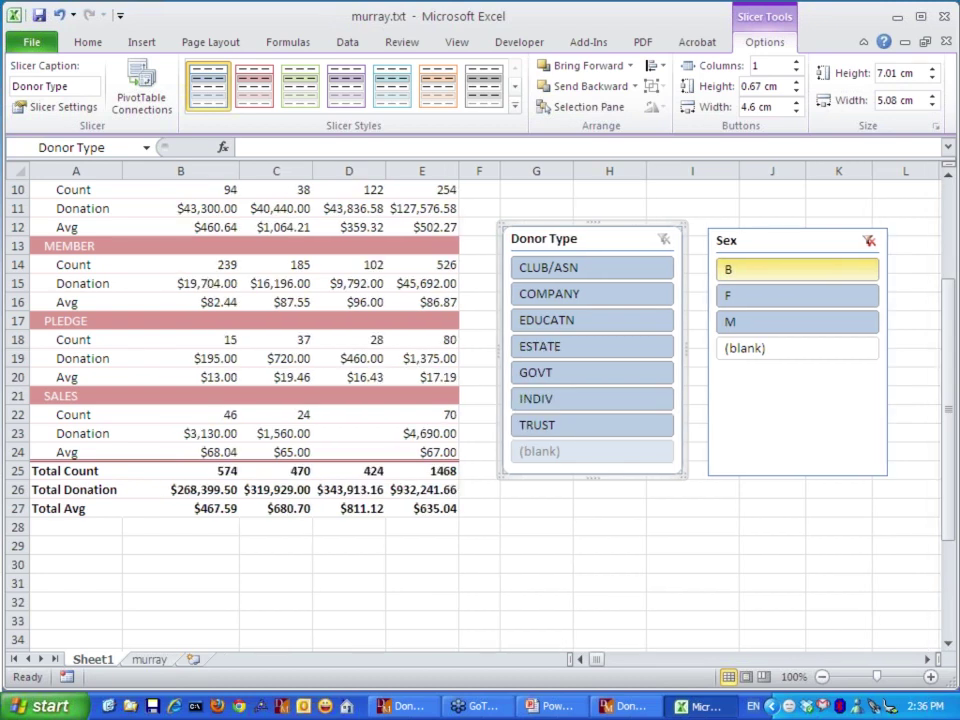
pyautogui.click(780, 321)
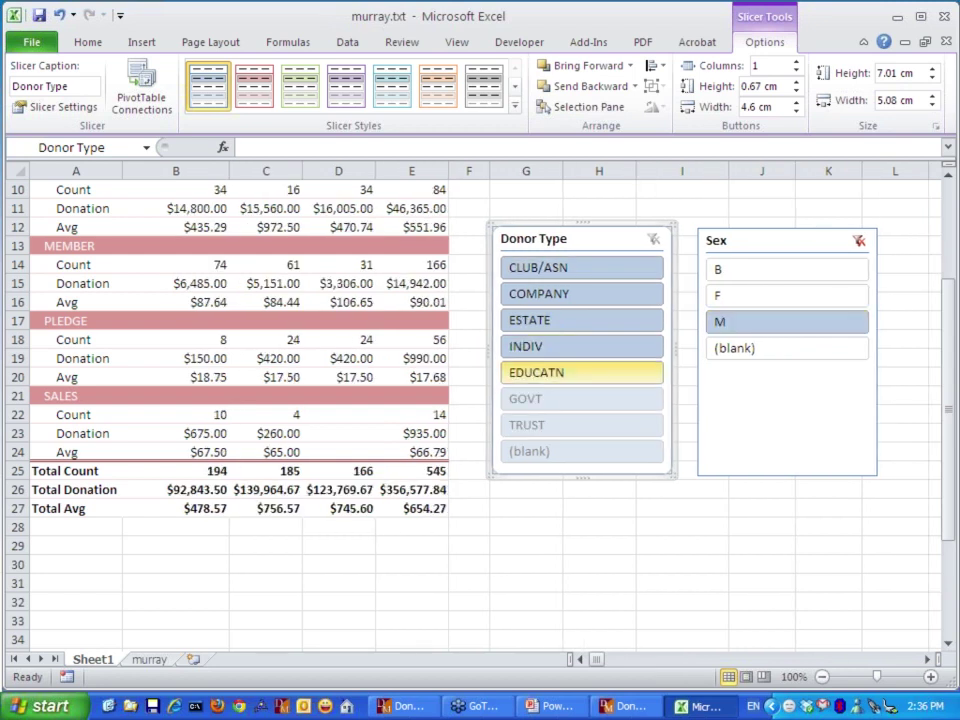
pyautogui.click(580, 294)
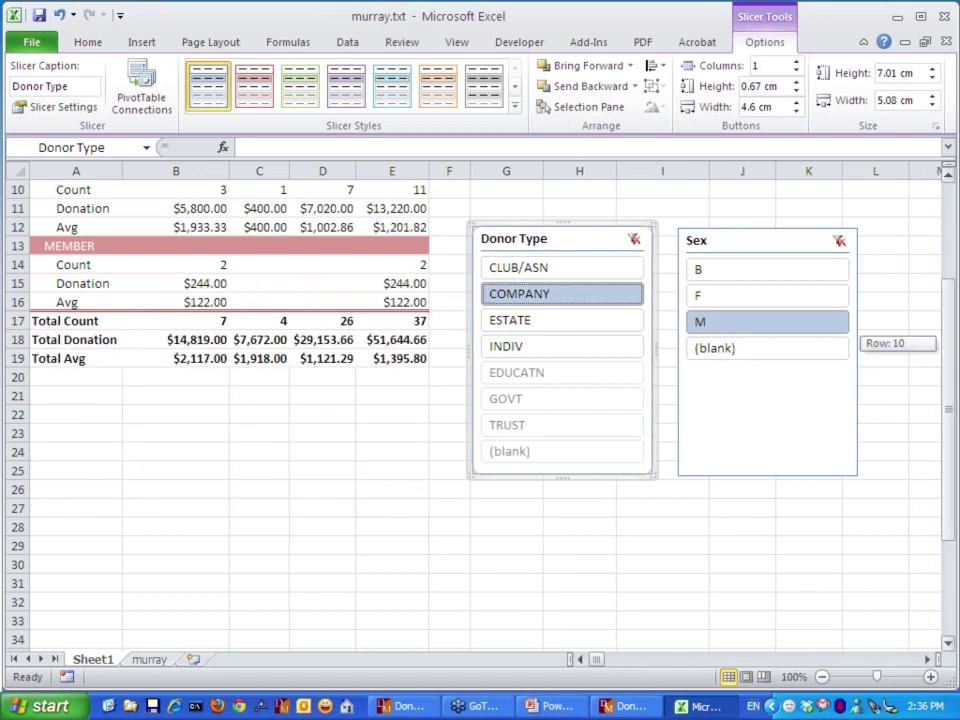
# - Move the Donor Type and Sex slicers up beside the first rows of the PivotTable
pyautogui.moveTo(946, 343); pyautogui.dragTo(946, 340)
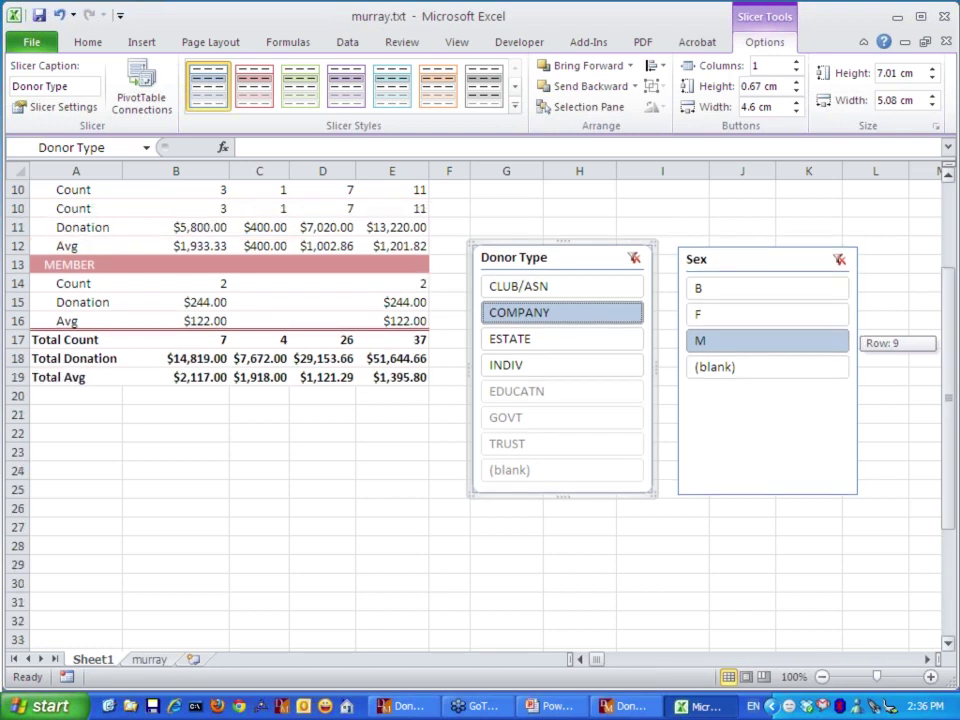
pyautogui.moveTo(946, 340); pyautogui.dragTo(946, 336)
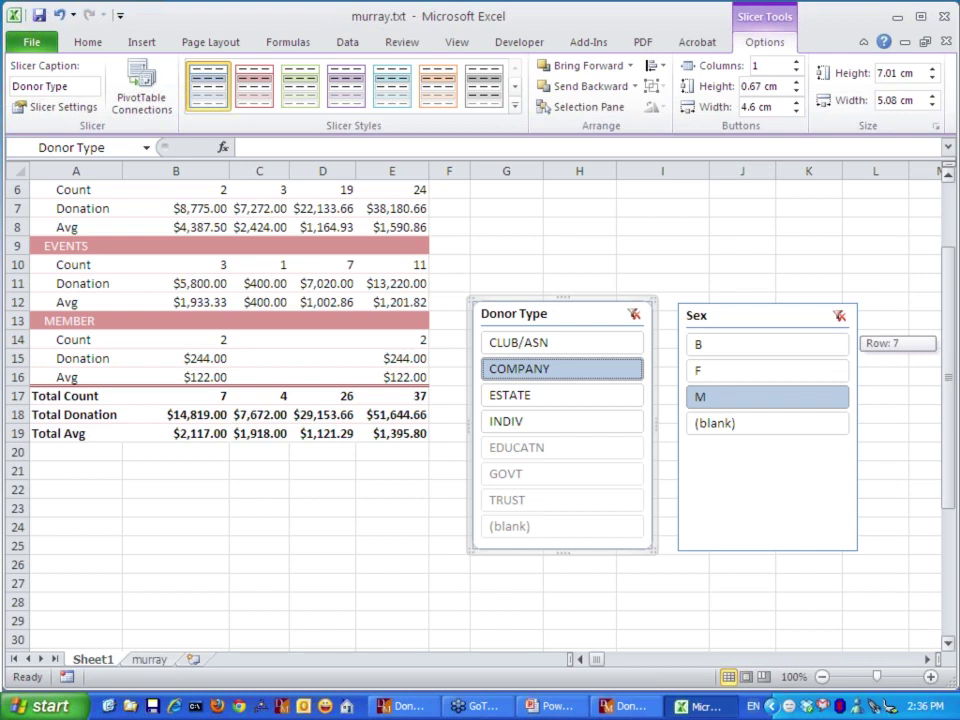
pyautogui.moveTo(946, 336); pyautogui.dragTo(946, 332)
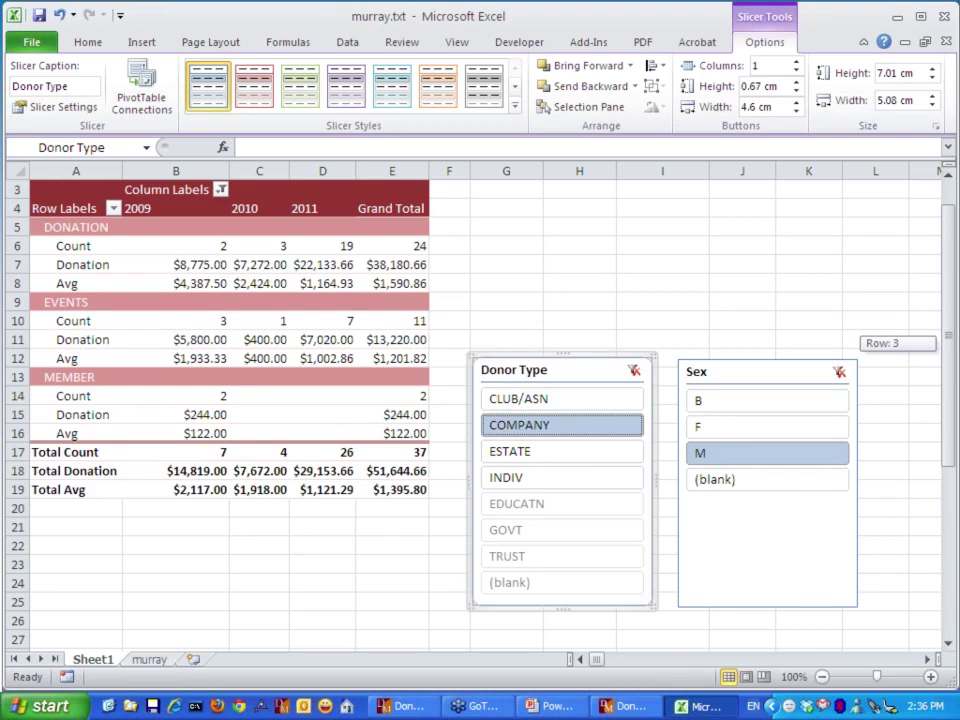
pyautogui.moveTo(750, 409); pyautogui.dragTo(730, 245)
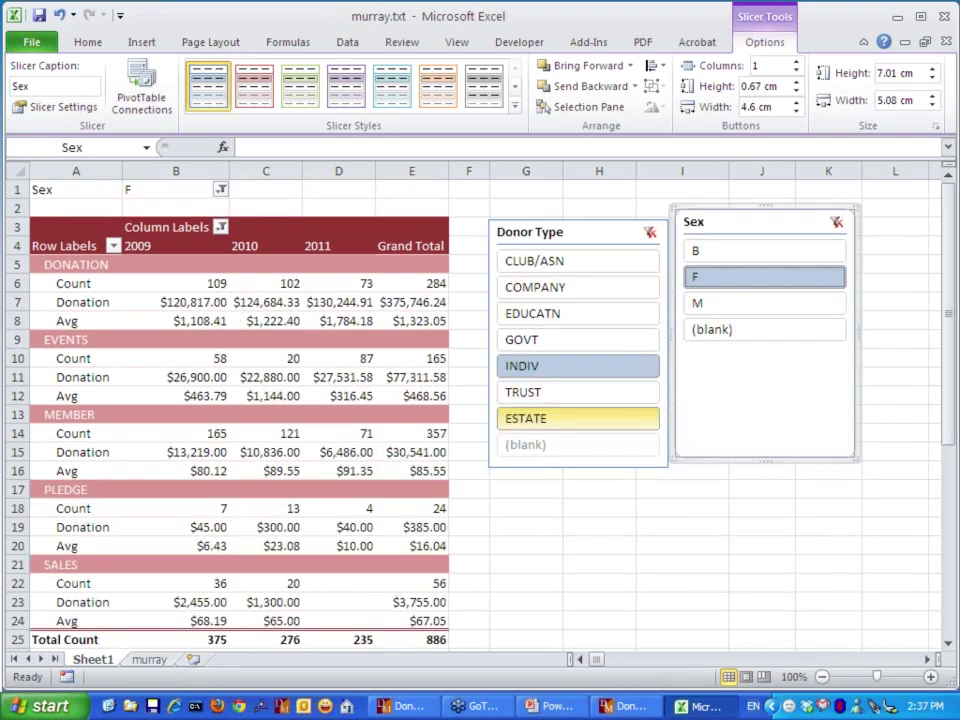
# - Try Donor Type ESTATE and the range CLUB/ASN to TRUST, select B, F and M in the Sex slicer, and clear the Donor Type filter
pyautogui.click(577, 418)
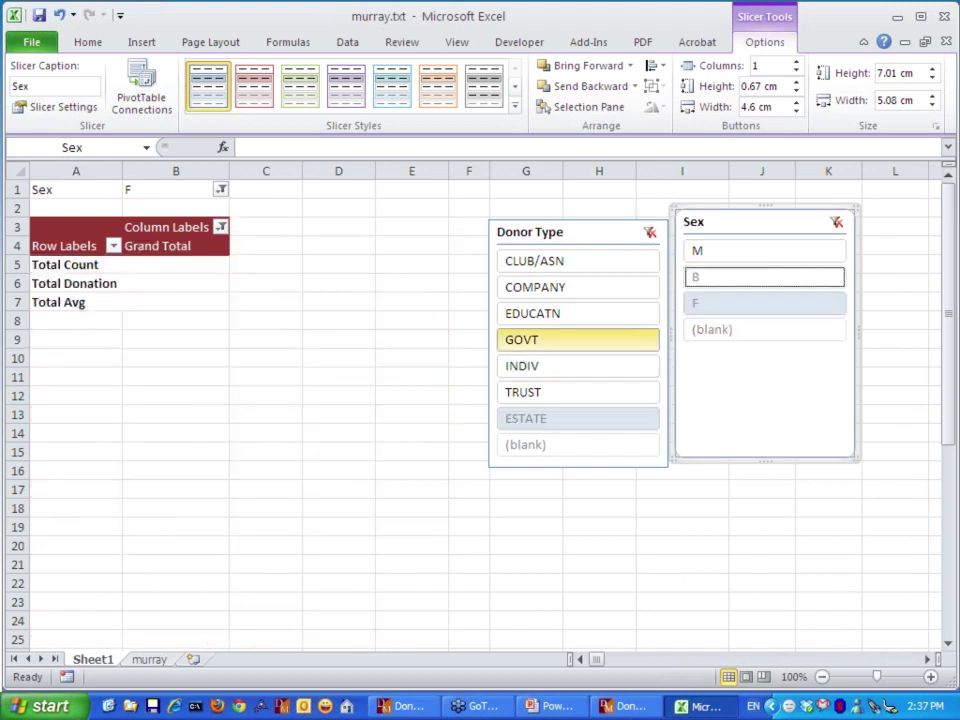
pyautogui.moveTo(577, 260); pyautogui.dragTo(577, 392)
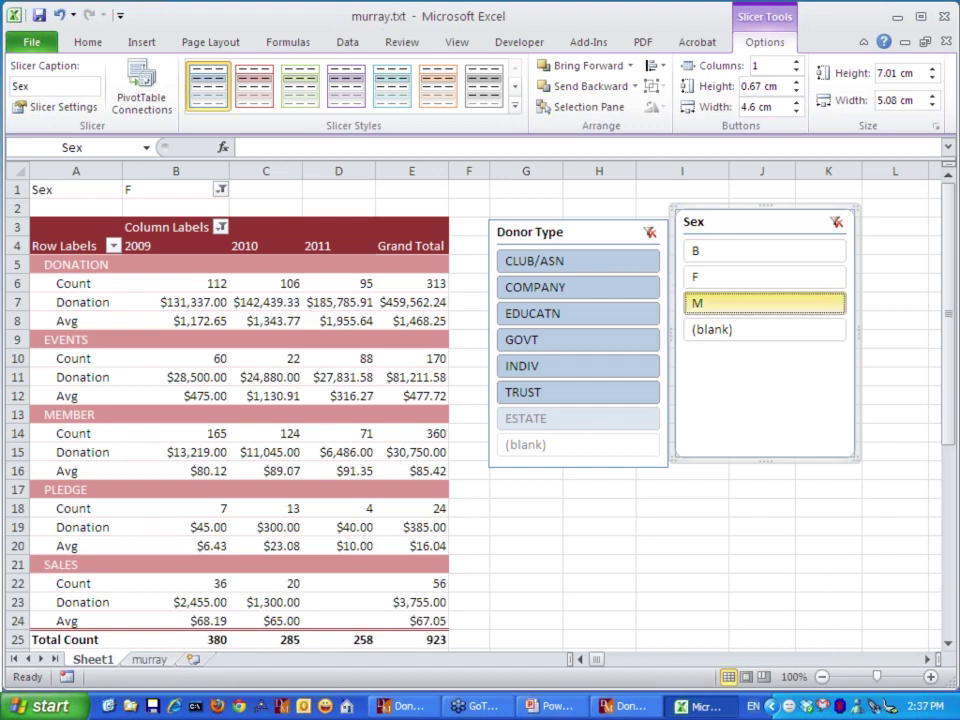
pyautogui.moveTo(764, 303); pyautogui.dragTo(764, 251)
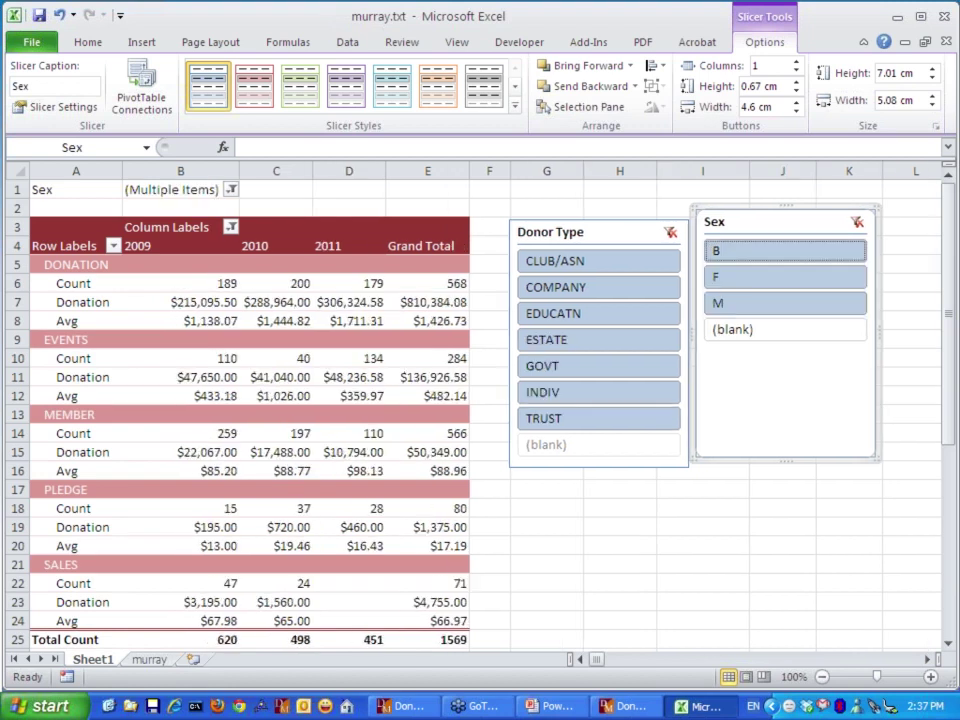
pyautogui.click(670, 232)
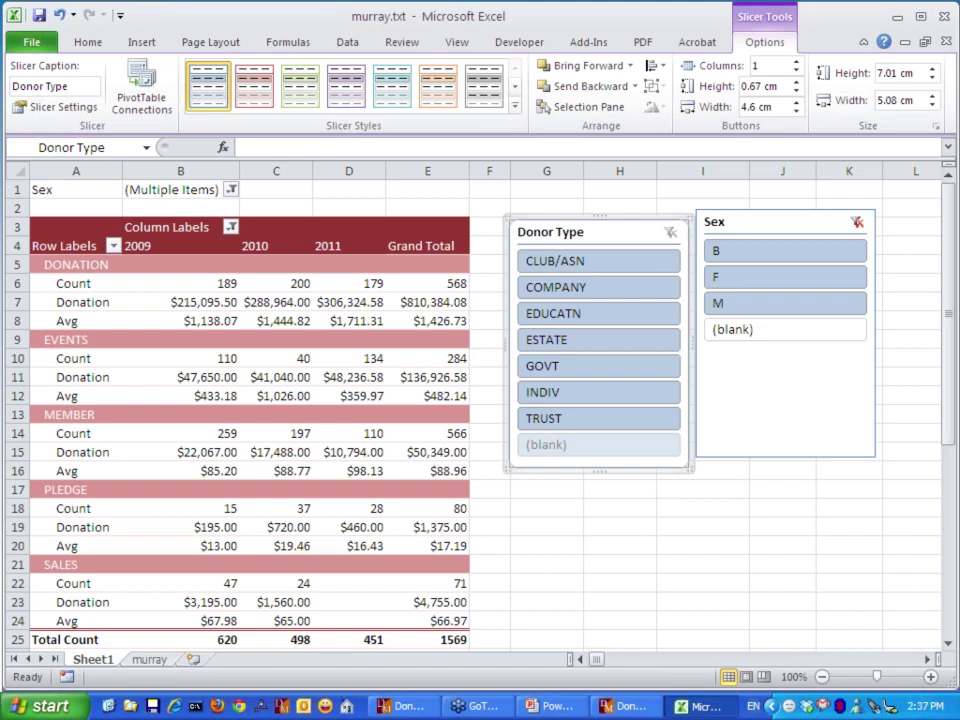
# - Clear the Sex slicer filter and remove both the Sex and Donor Type slicers from the sheet
pyautogui.click(857, 222)
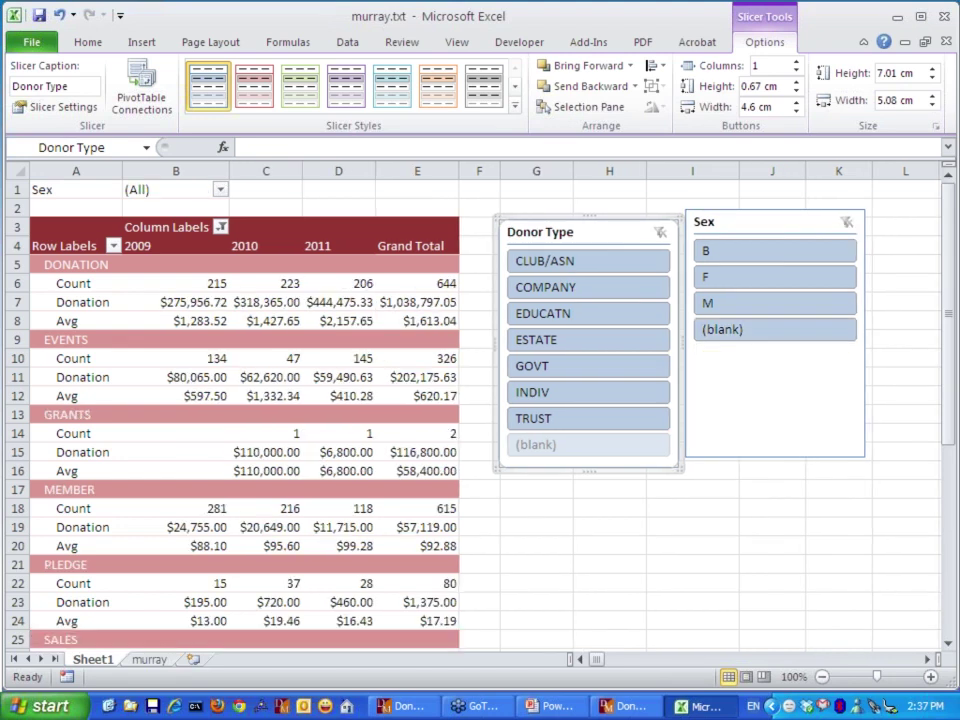
pyautogui.rightClick(855, 222)
pyautogui.click(901, 281)
pyautogui.click(590, 232)
pyautogui.rightClick(657, 232)
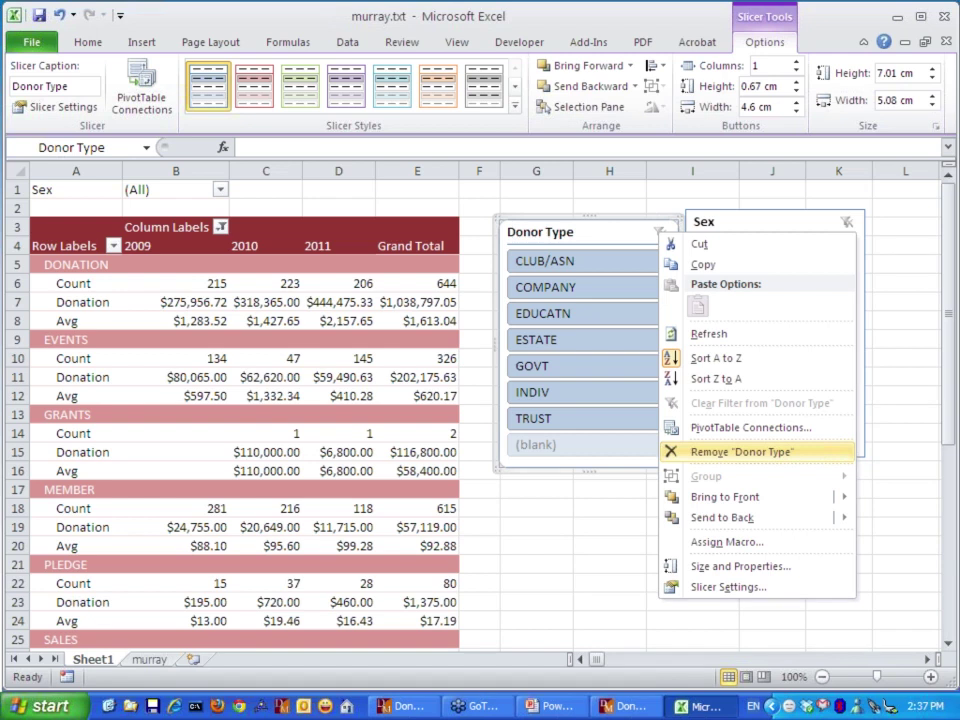
pyautogui.click(741, 451)
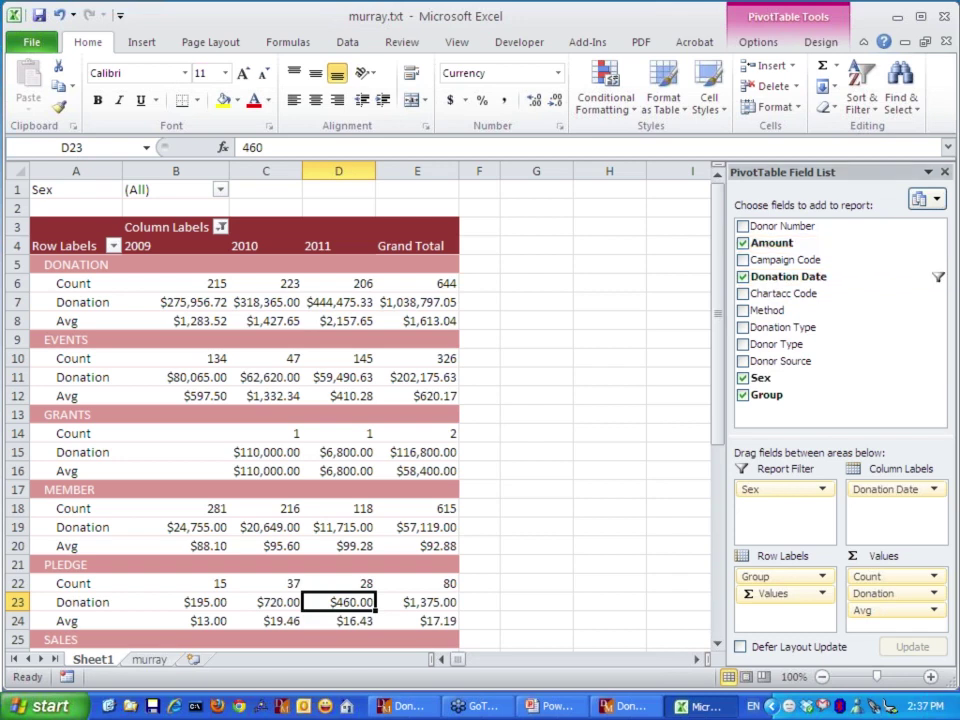
# - Add Amount to the PivotTable values once more, summarized by Sum and with the custom name Diff
pyautogui.moveTo(772, 243); pyautogui.dragTo(895, 618)
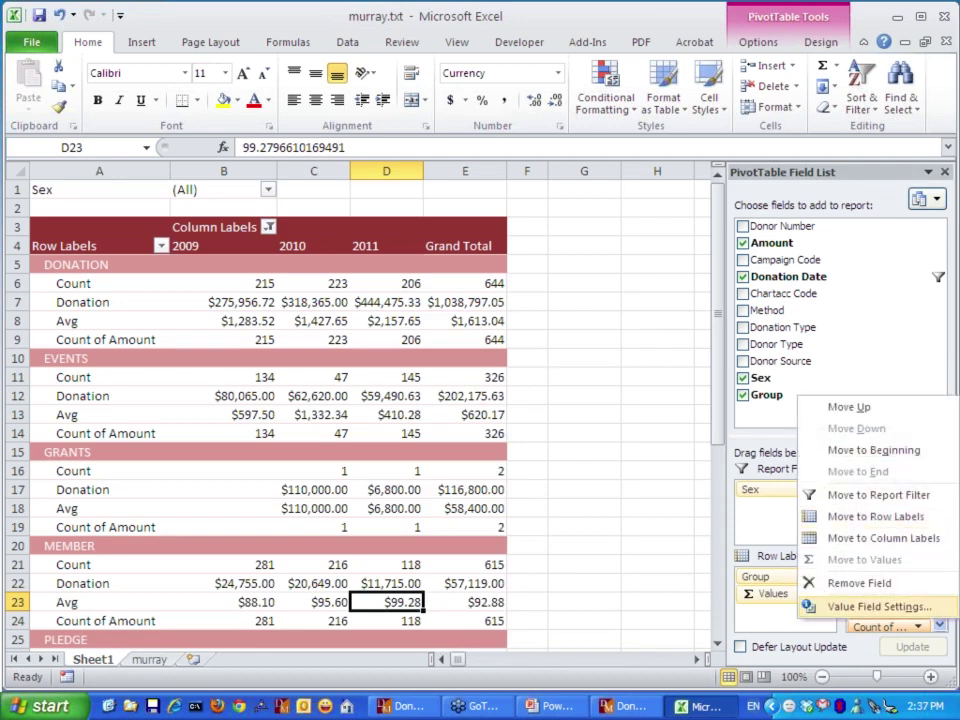
pyautogui.click(878, 606)
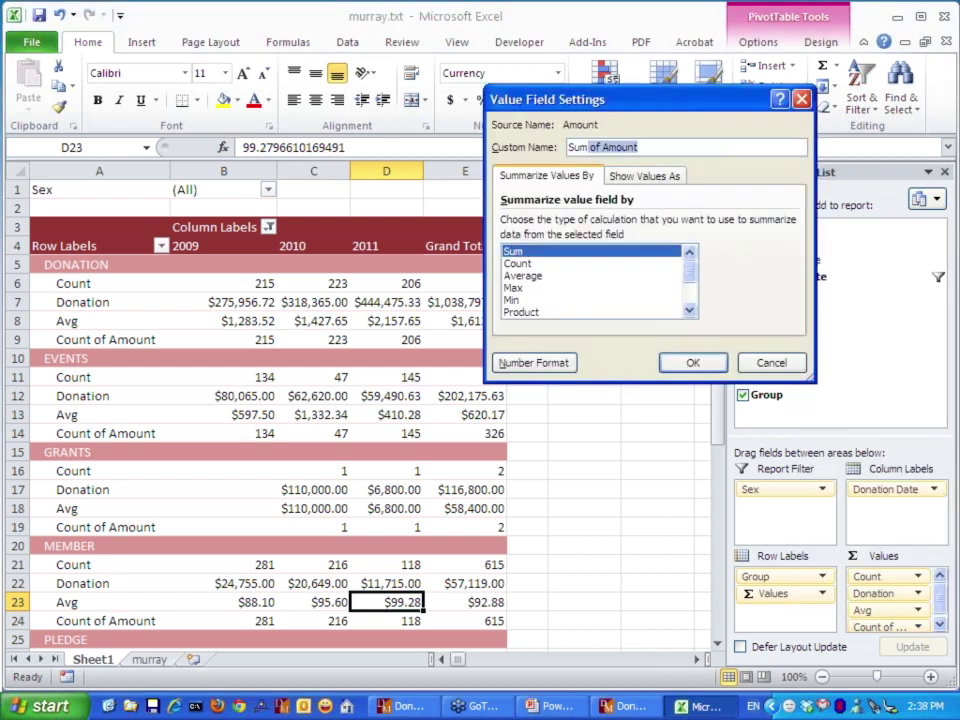
pyautogui.press('BackSpace')
pyautogui.press('BackSpace')
pyautogui.press('BackSpace')
pyautogui.press('BackSpace')
pyautogui.press('BackSpace')
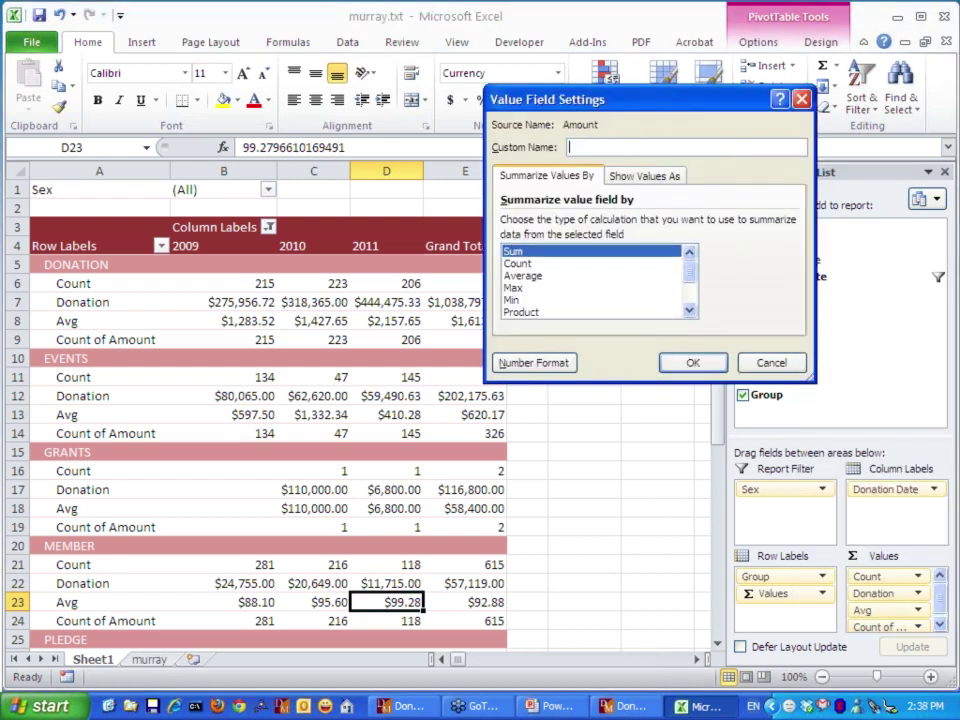
pyautogui.write('Diff')
# - Show the Diff values as Difference From, with Donation Date as base field and (previous) as base item
pyautogui.click(645, 176)
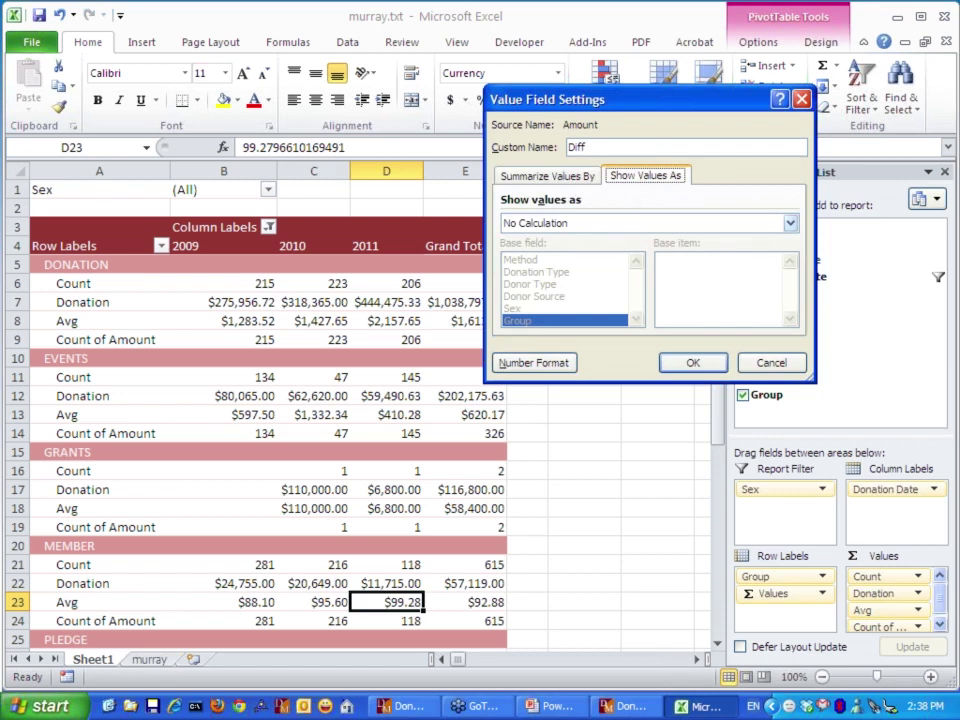
pyautogui.click(790, 223)
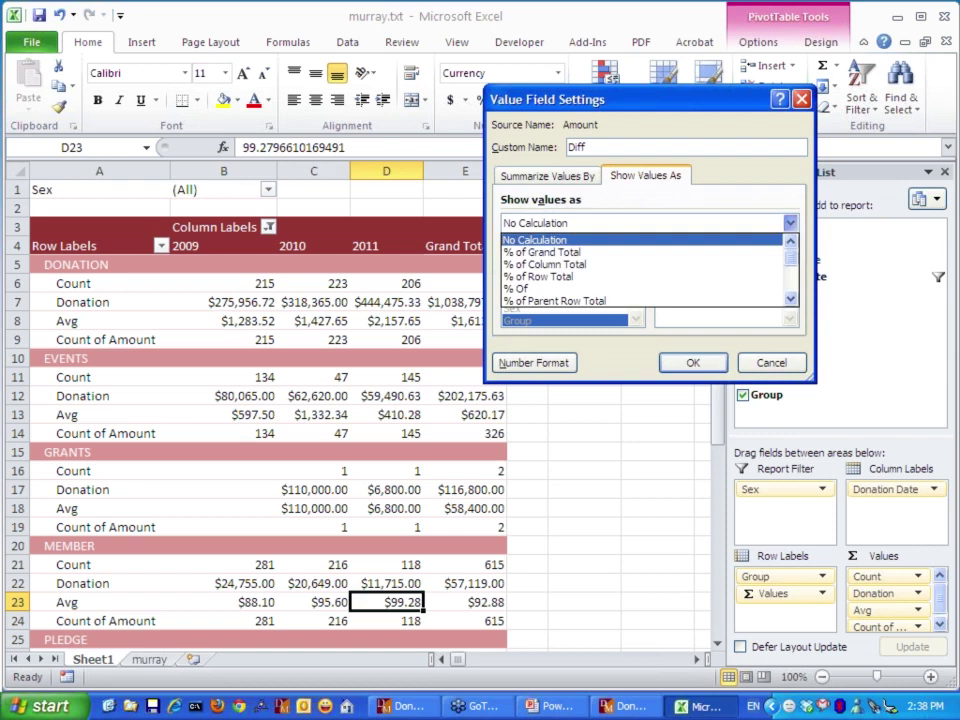
pyautogui.press('Down')
pyautogui.press('Down')
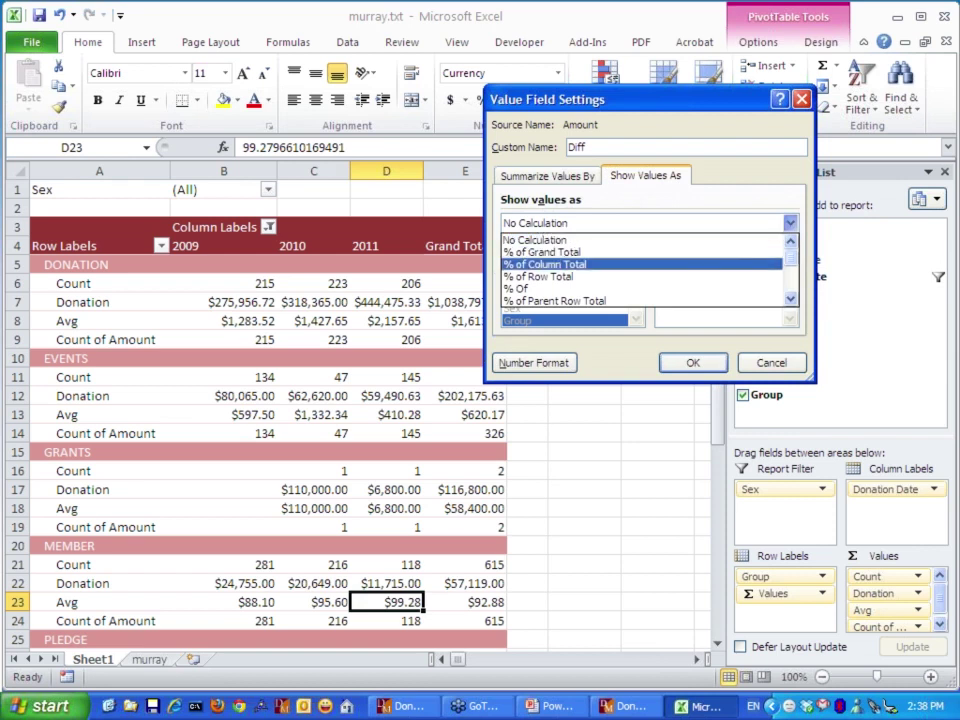
pyautogui.scroll(-3, 645, 270)
pyautogui.scroll(-3, 645, 270)
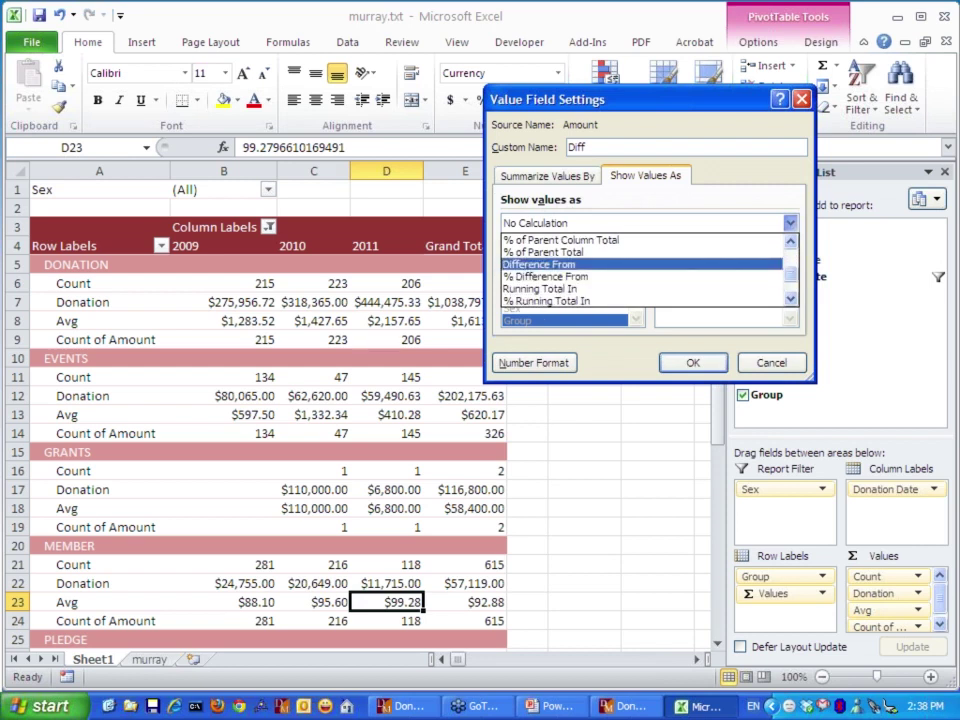
pyautogui.press('Return')
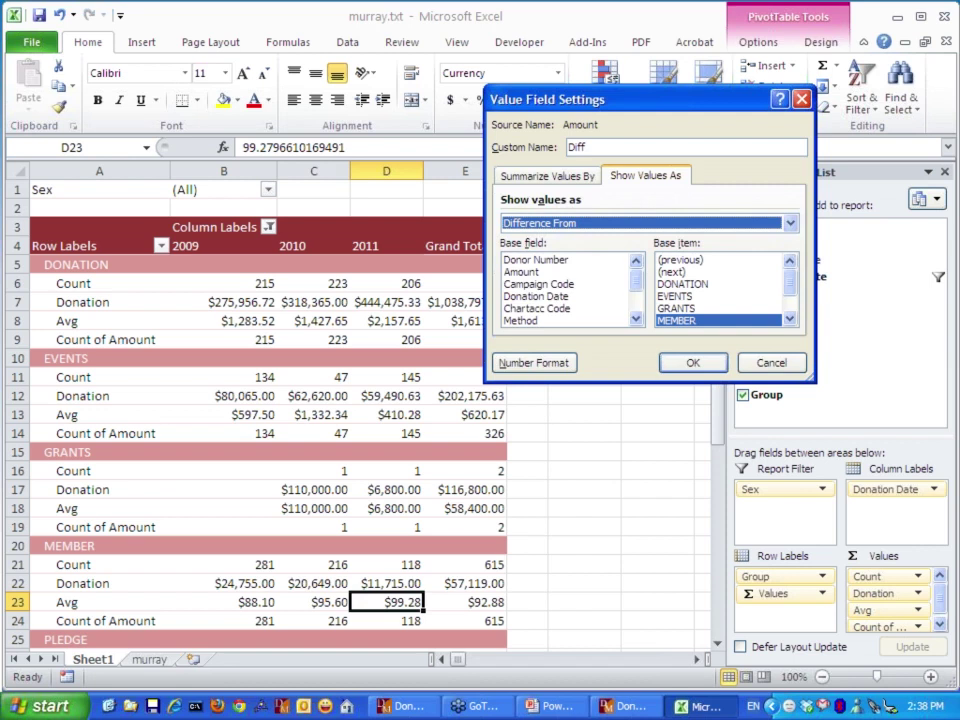
pyautogui.click(537, 296)
pyautogui.click(682, 260)
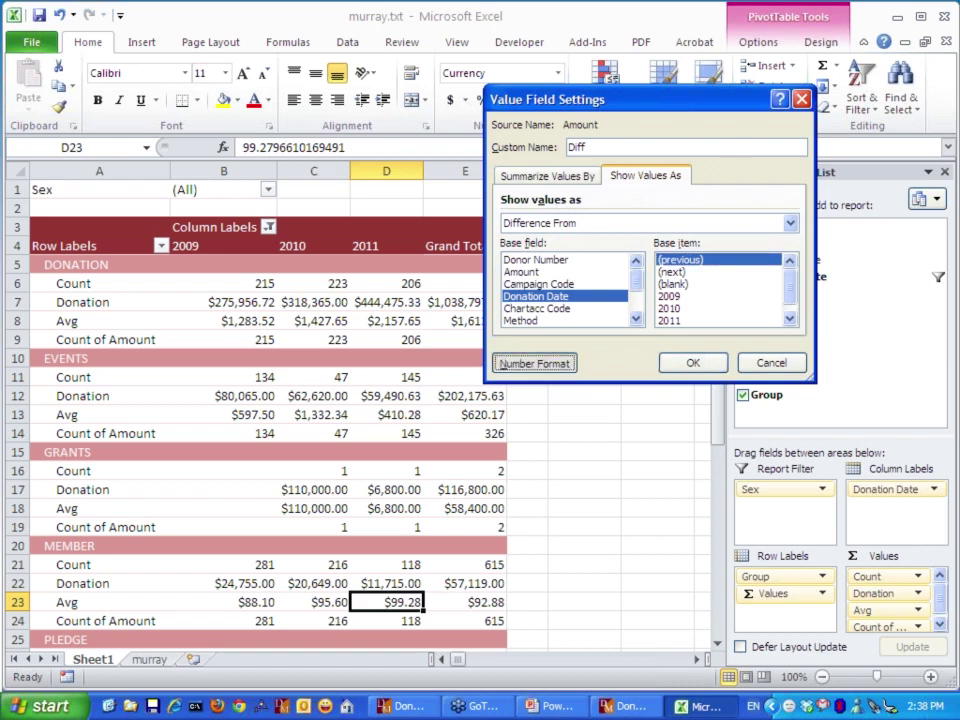
# - Format the Diff value field as Currency and apply its field settings
pyautogui.click(533, 362)
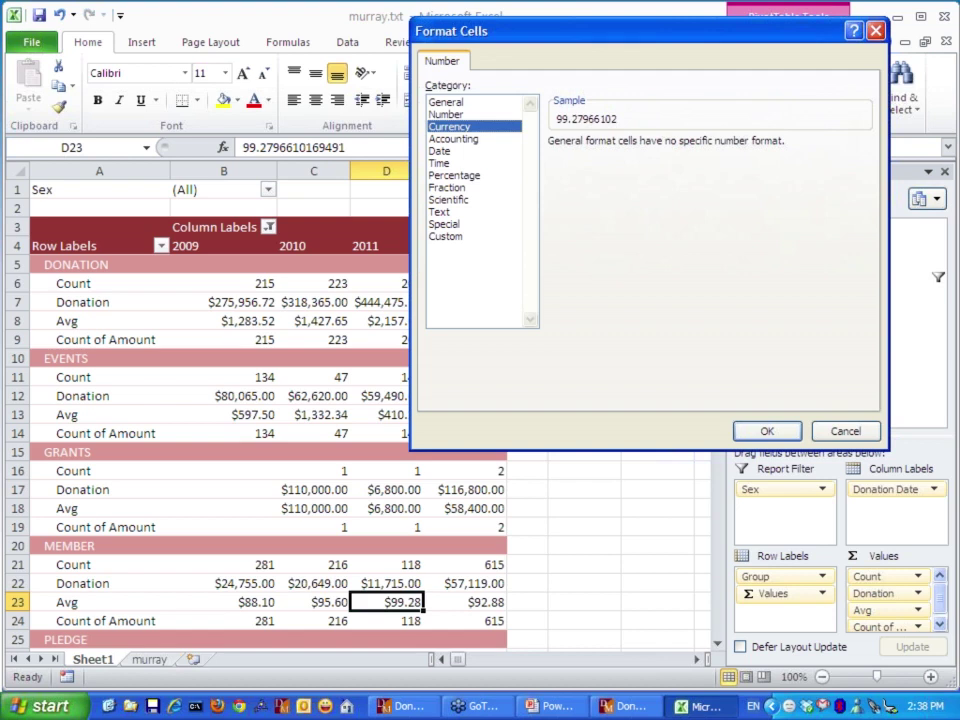
pyautogui.click(767, 431)
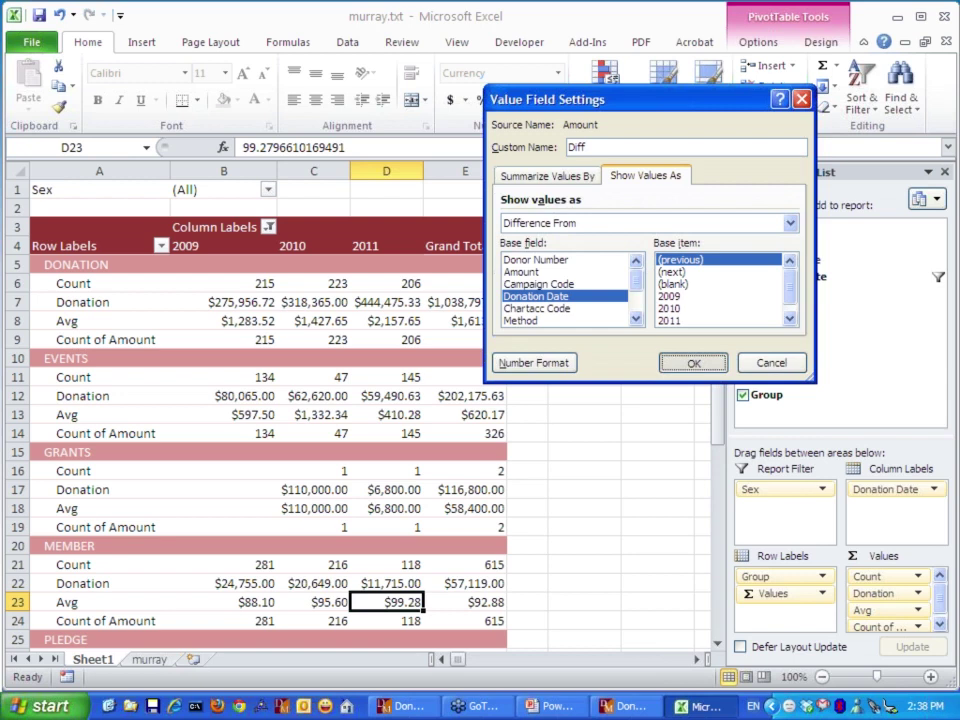
pyautogui.click(693, 362)
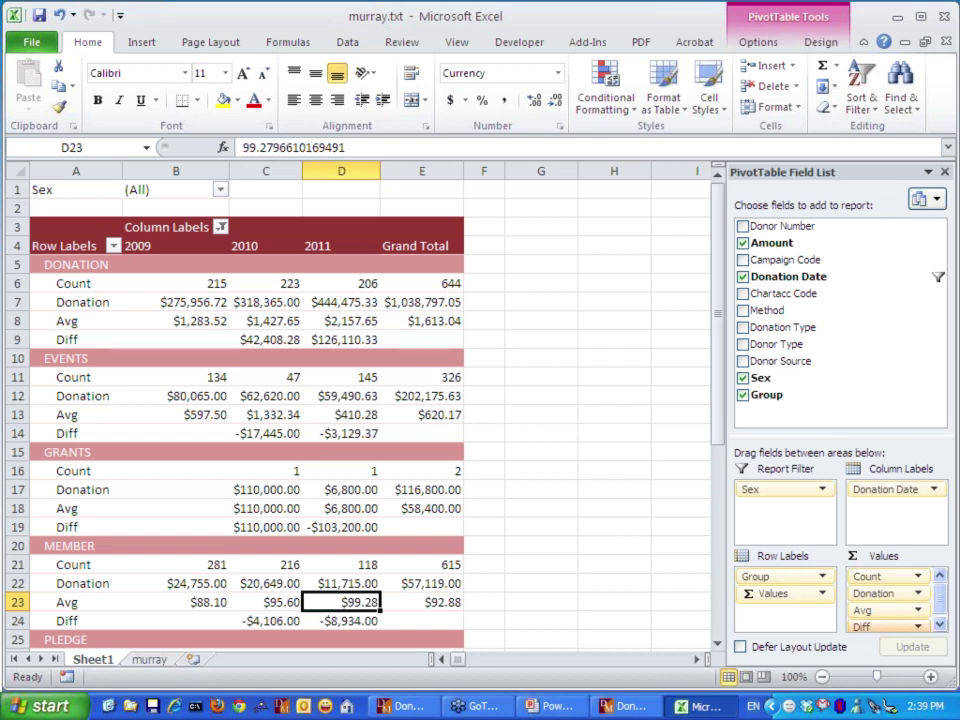
# - Review the available calculations for showing the Diff field's values, and leave its settings without applying a change
pyautogui.click(918, 626)
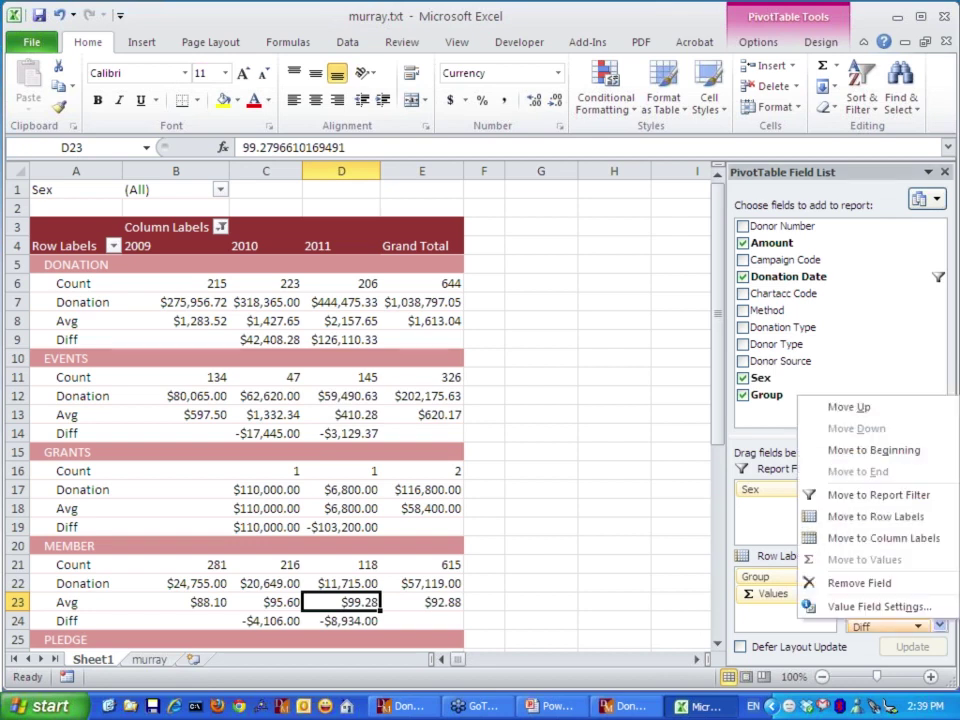
pyautogui.click(879, 607)
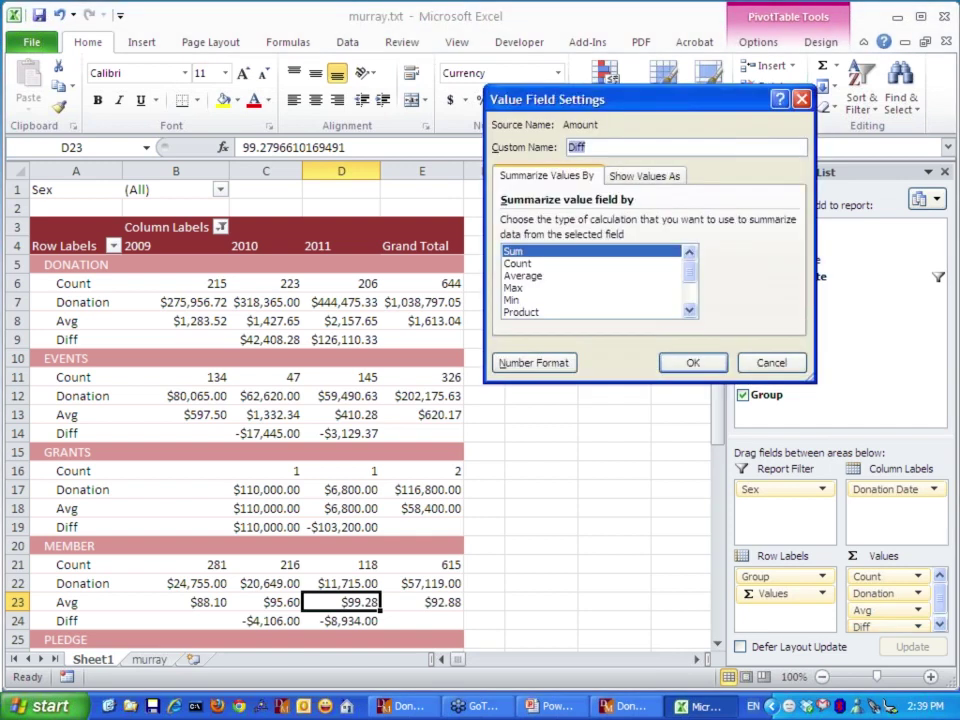
pyautogui.click(606, 174)
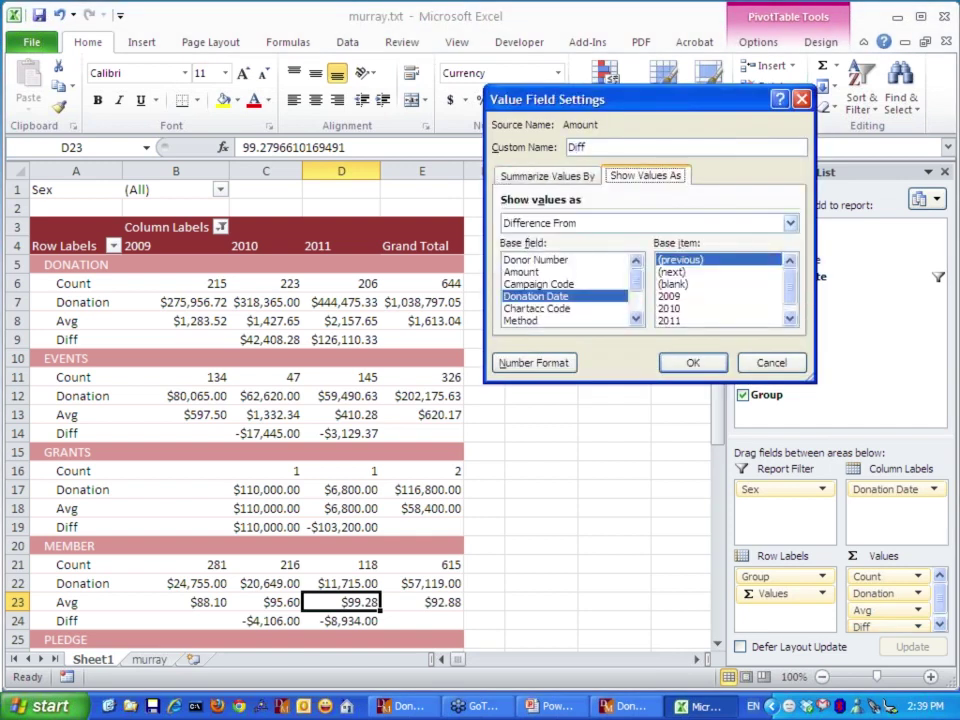
pyautogui.click(790, 223)
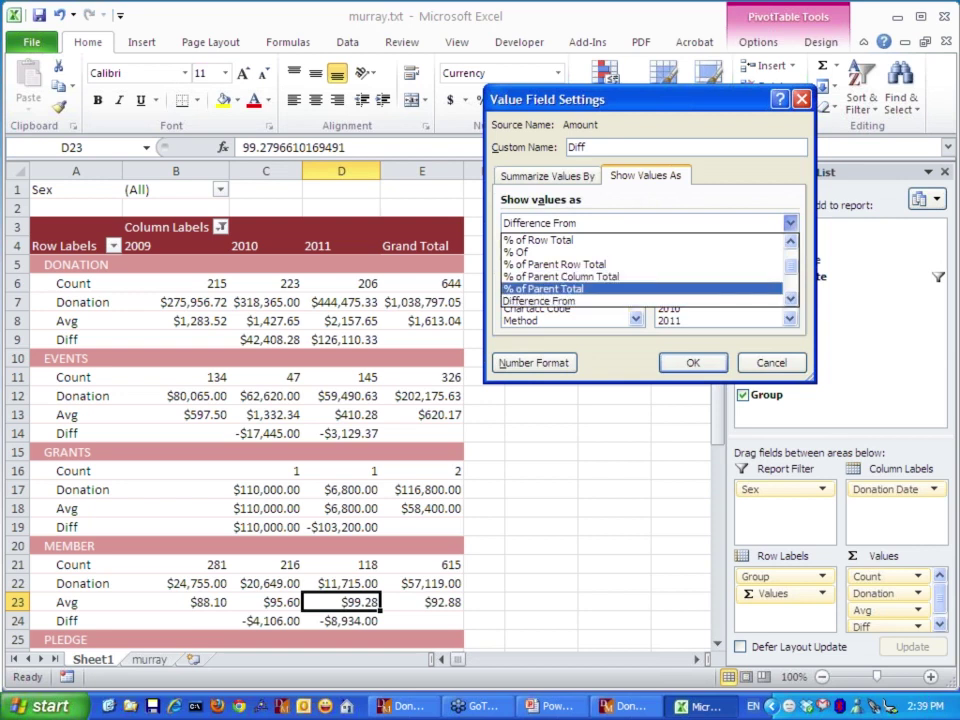
pyautogui.scroll(-2, 600, 270)
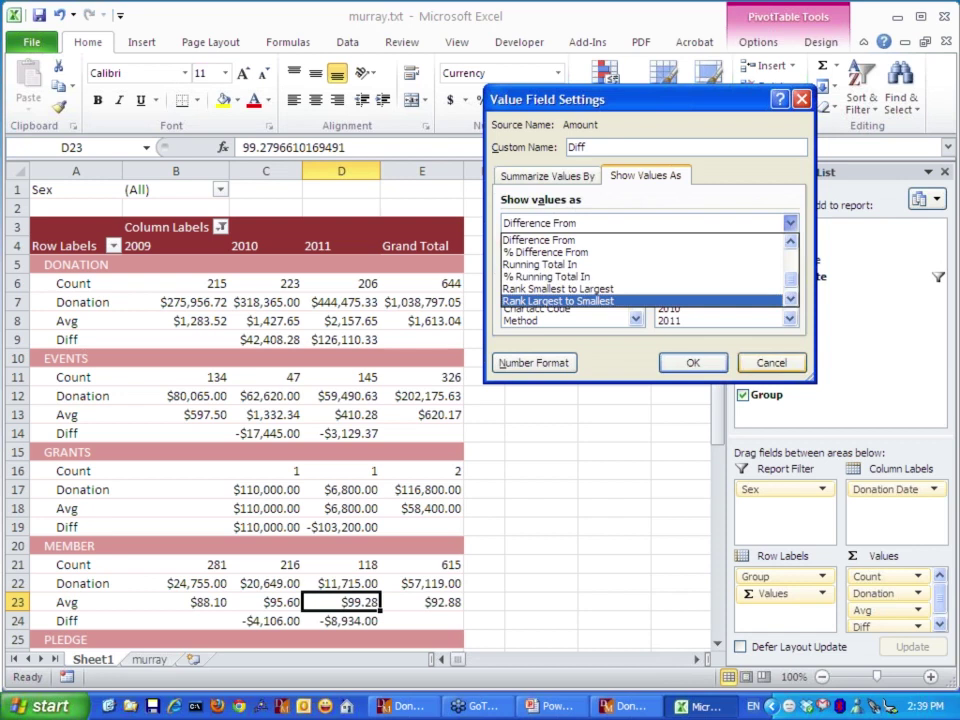
pyautogui.click(771, 363)
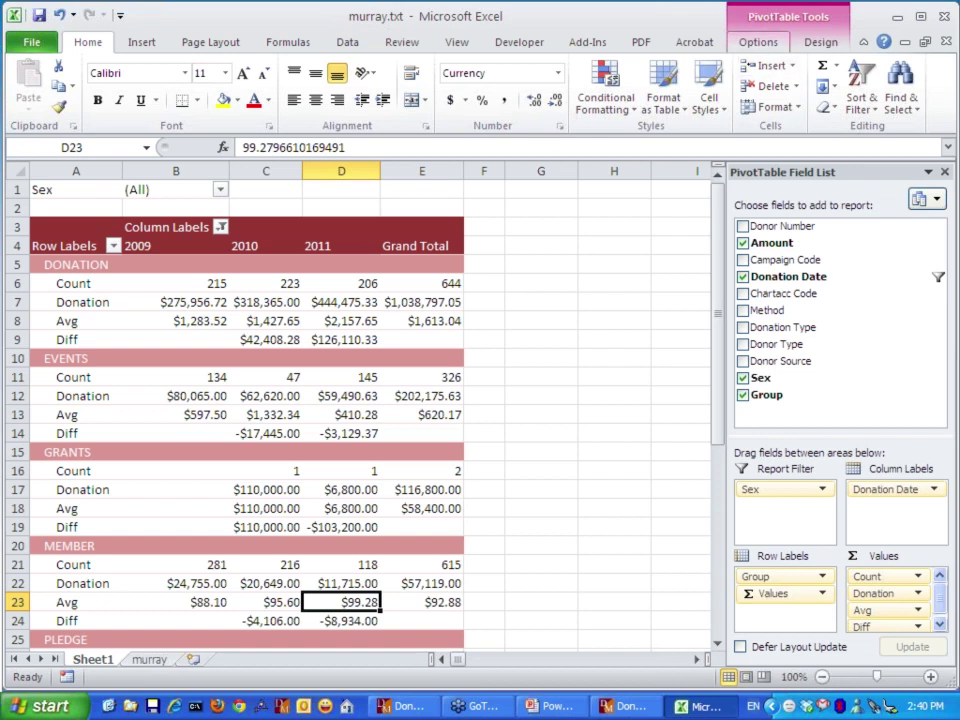
# - Hide the PivotTable's field headers and show them again
pyautogui.click(758, 42)
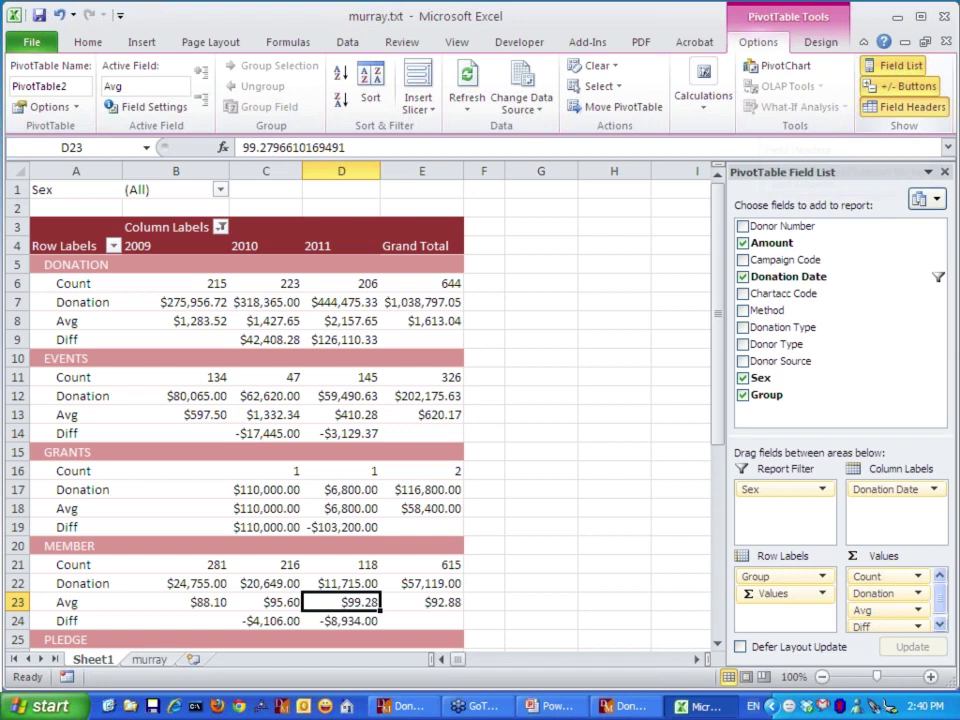
pyautogui.click(905, 107)
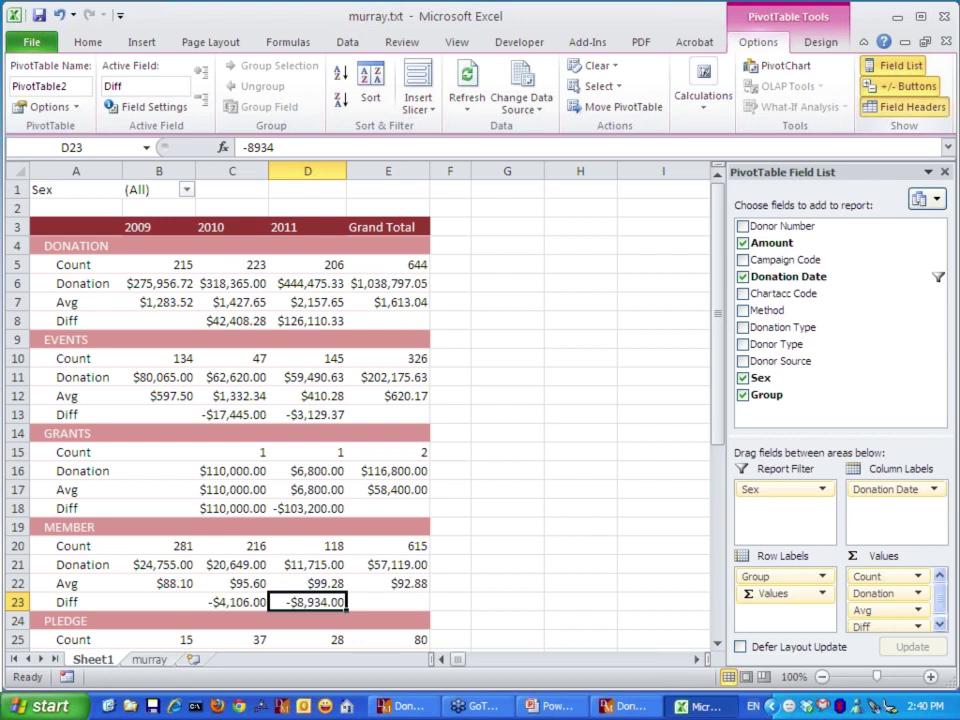
pyautogui.click(905, 107)
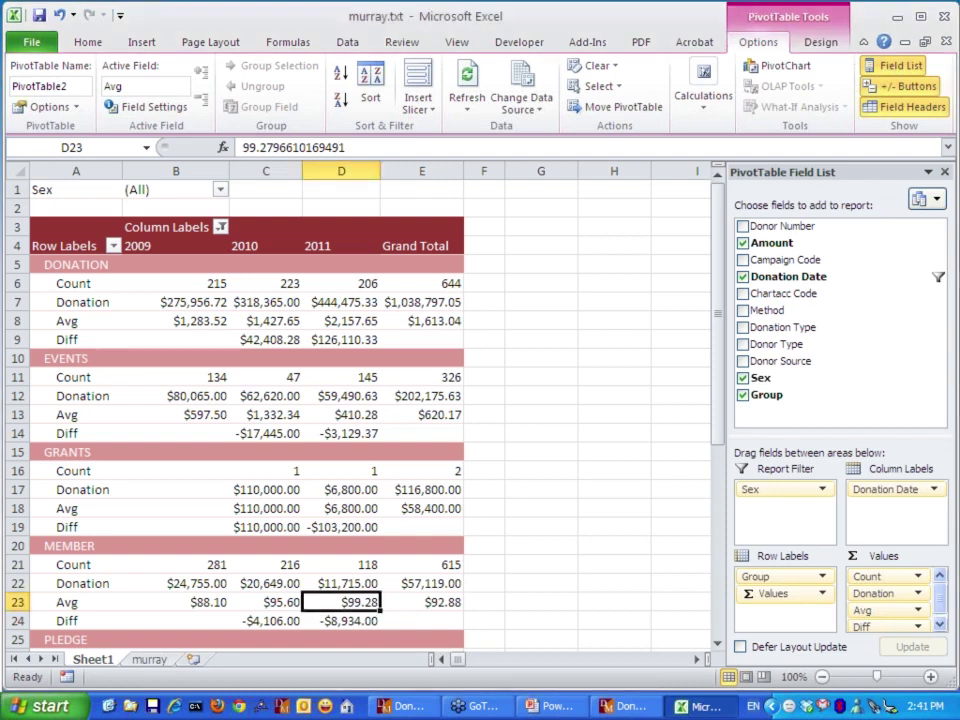
pyautogui.click(342, 340)
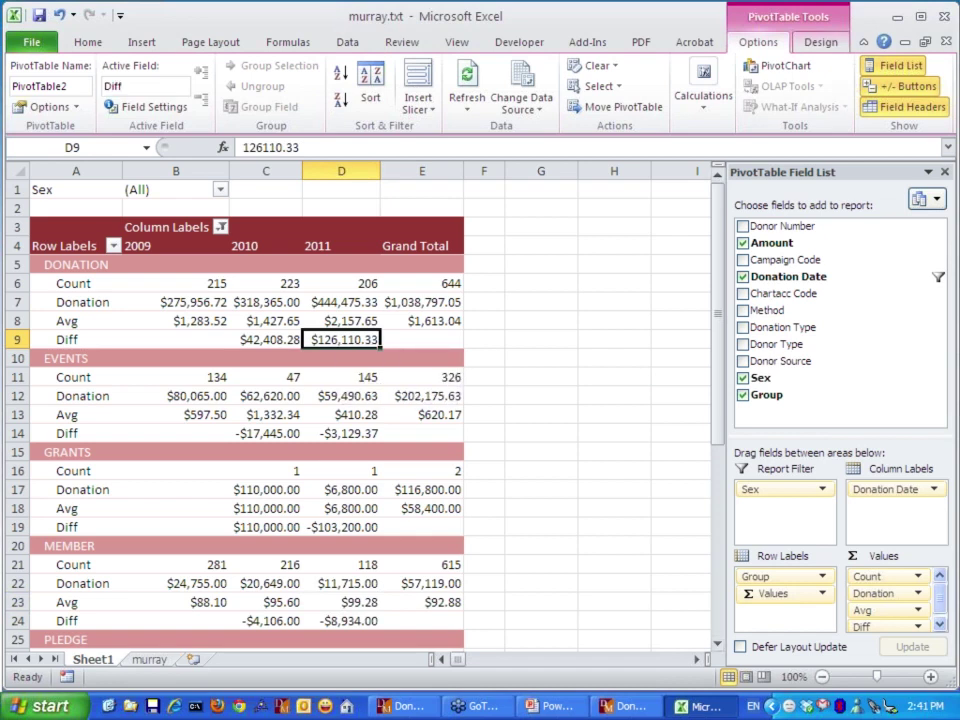
pyautogui.click(820, 42)
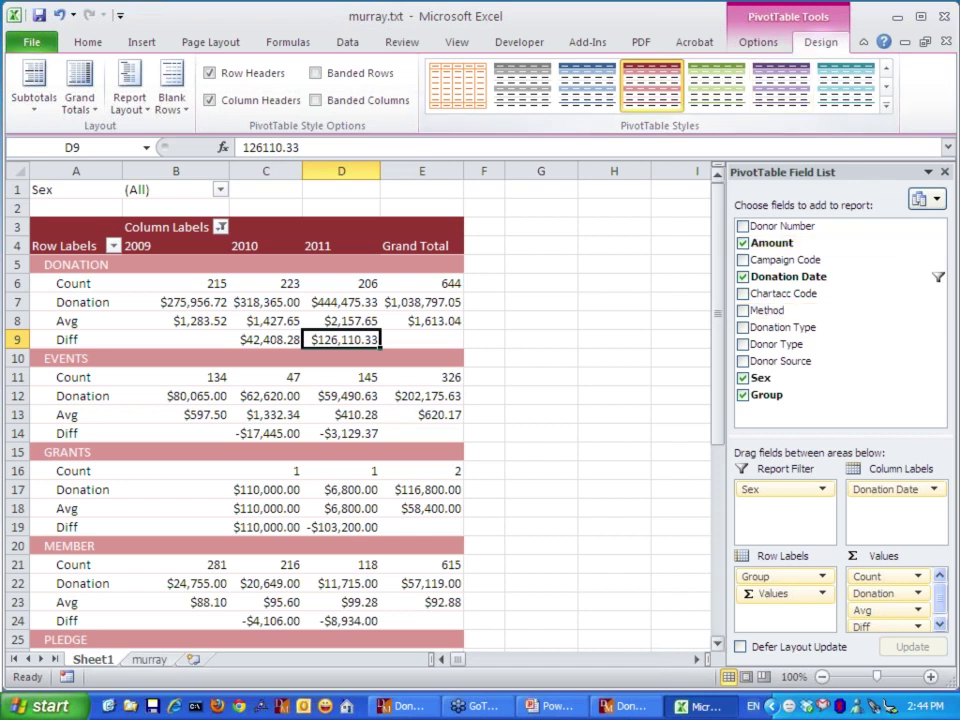
pyautogui.click(483, 706)
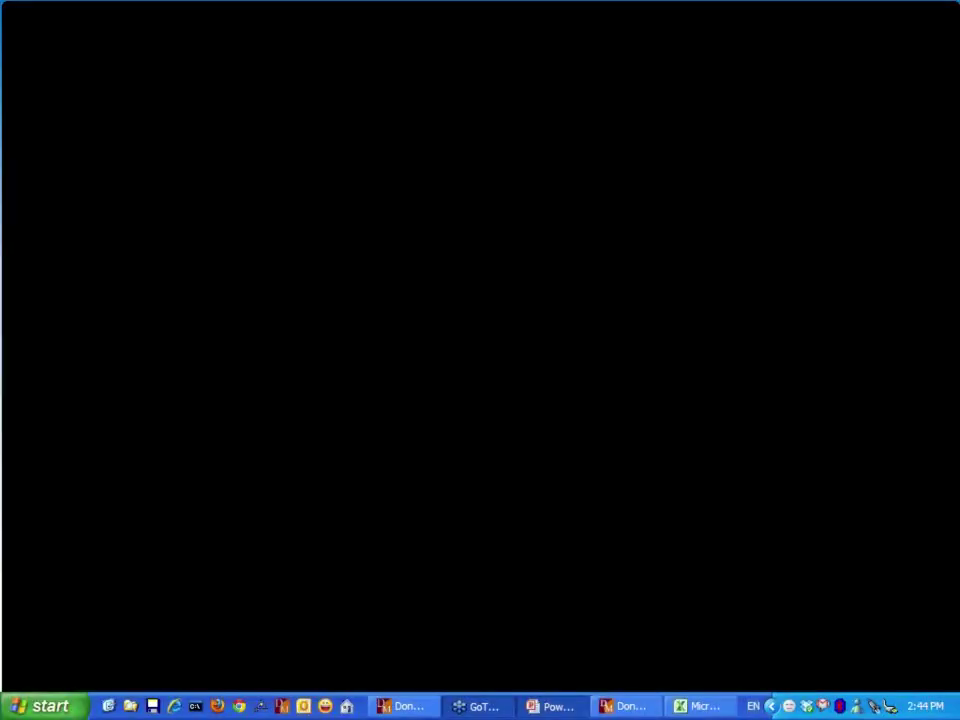